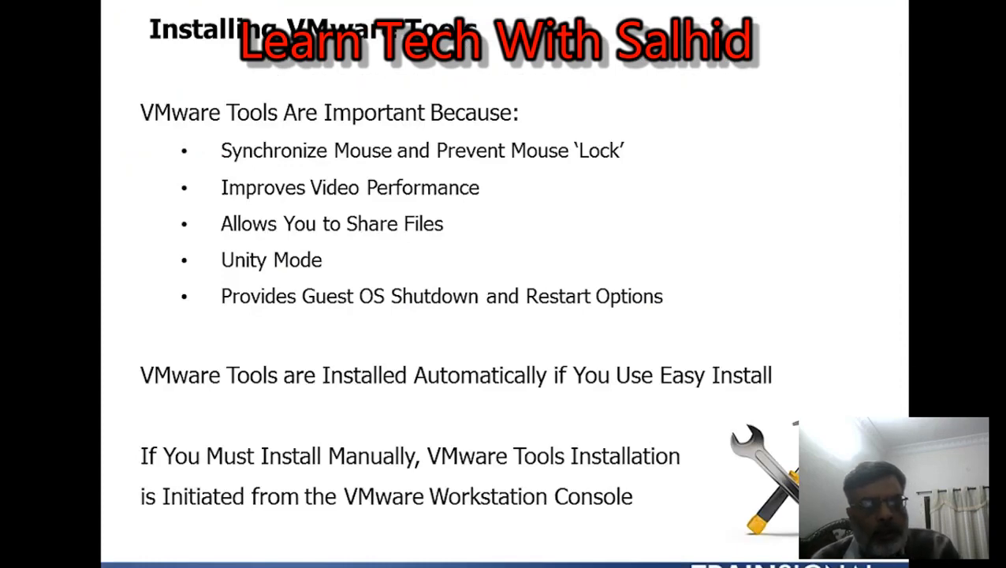
Step: End the slide show and minimize the presentation and screen recorder windows to reach the desktop
key("Escape")
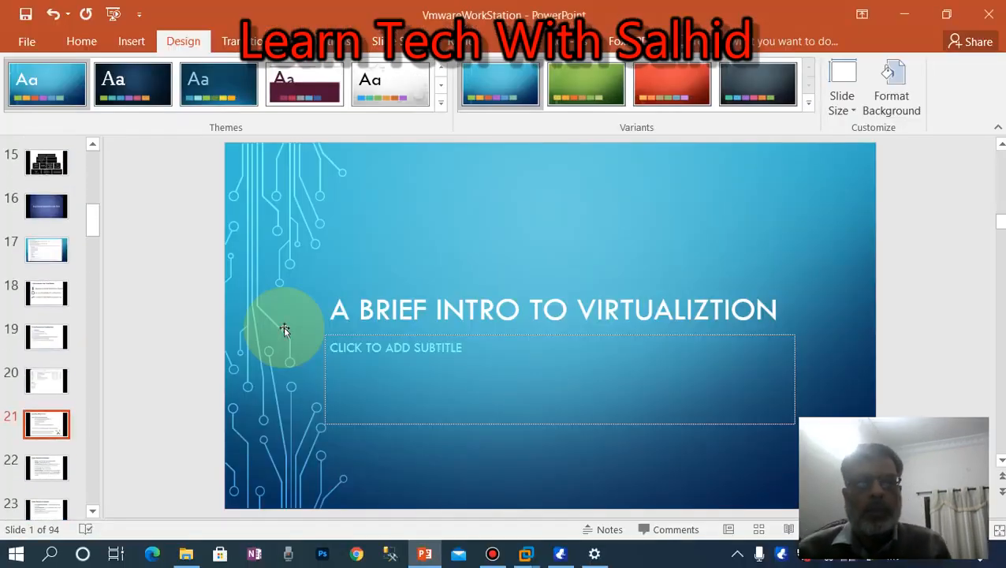
left_click(905, 13)
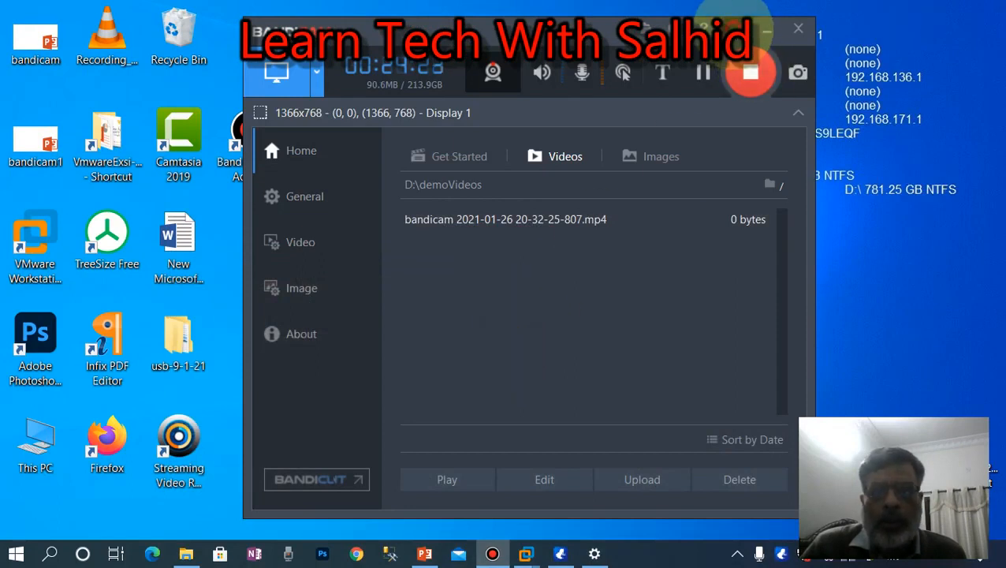
left_click(767, 30)
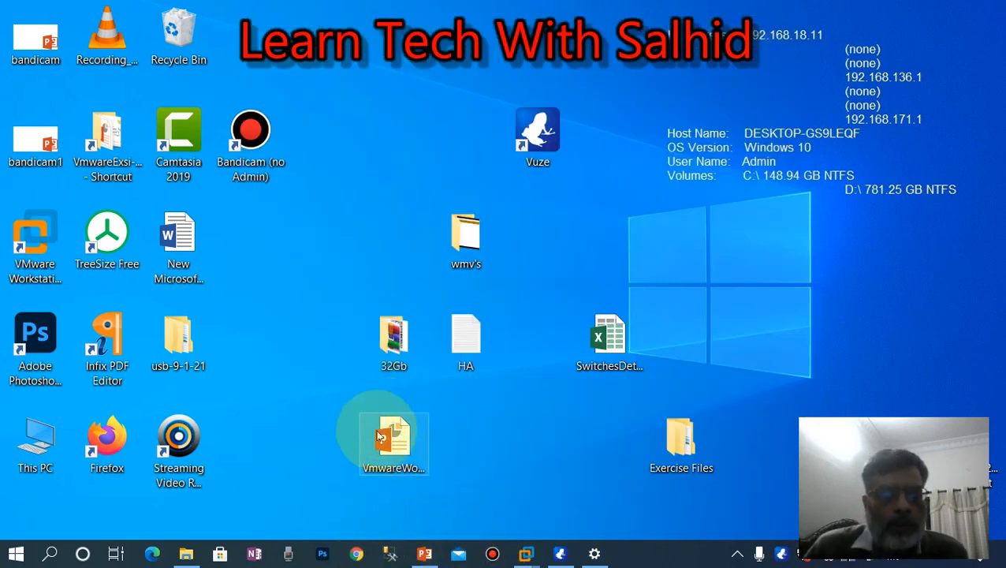
Step: Switch to Chrome and open the Google home page
left_click(355, 551)
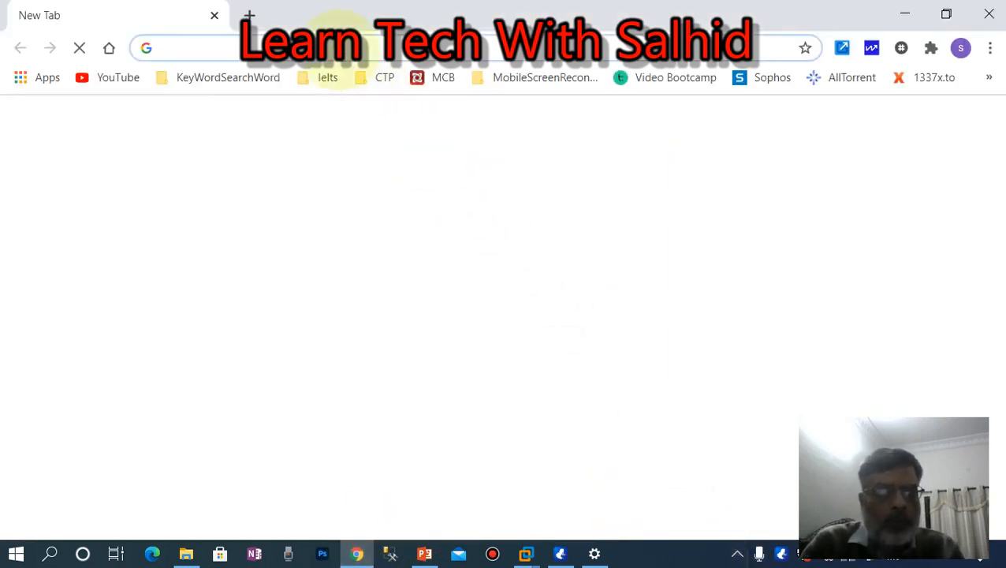
type("www")
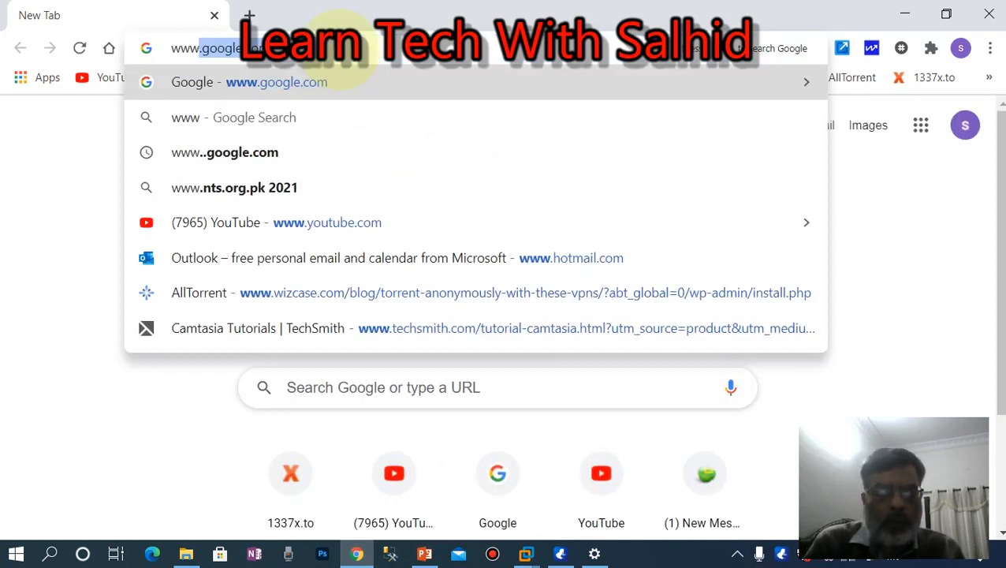
key("Return")
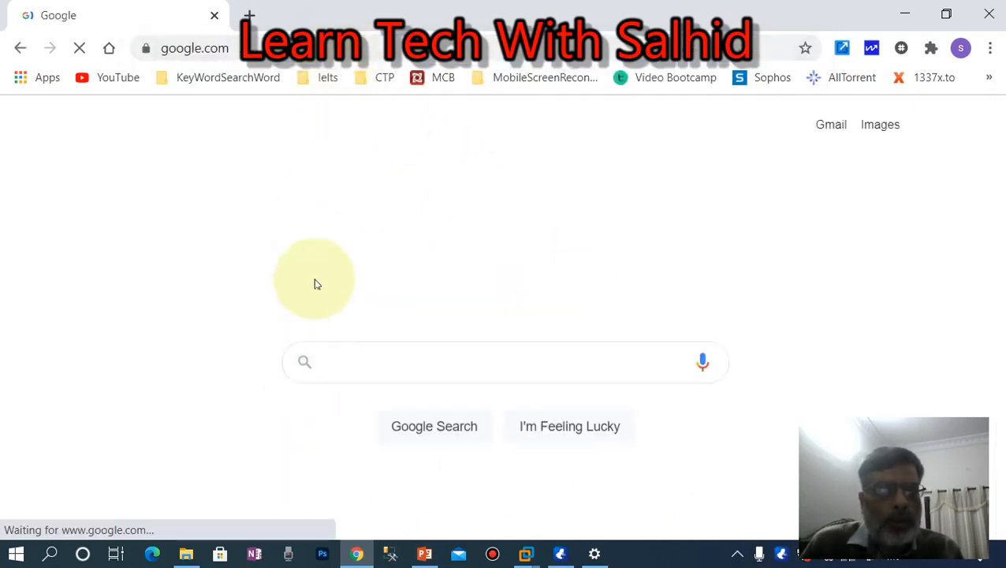
Step: Search Google for "vmware workstation download" and dismiss the advertising notification
type("vmwar")
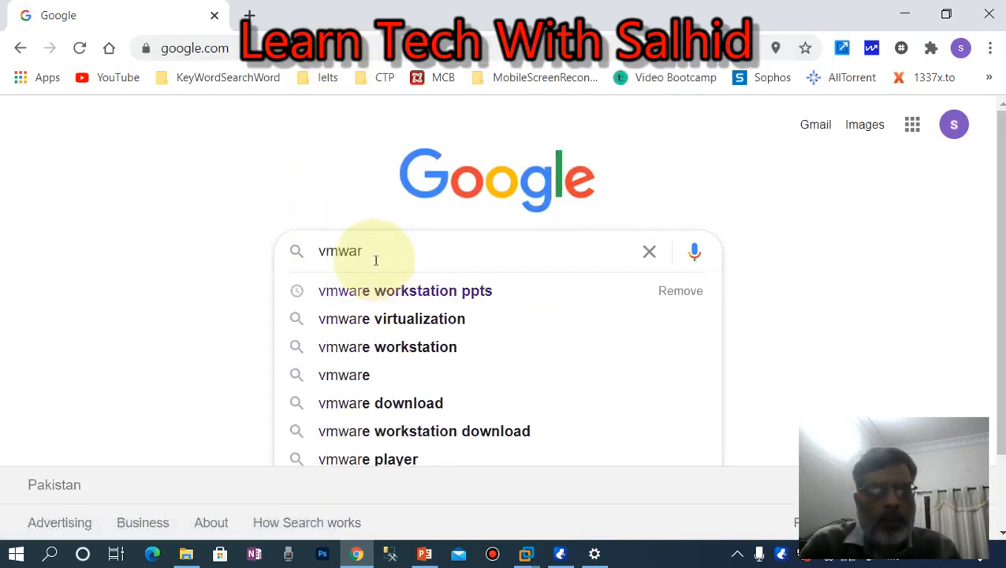
type("e work s")
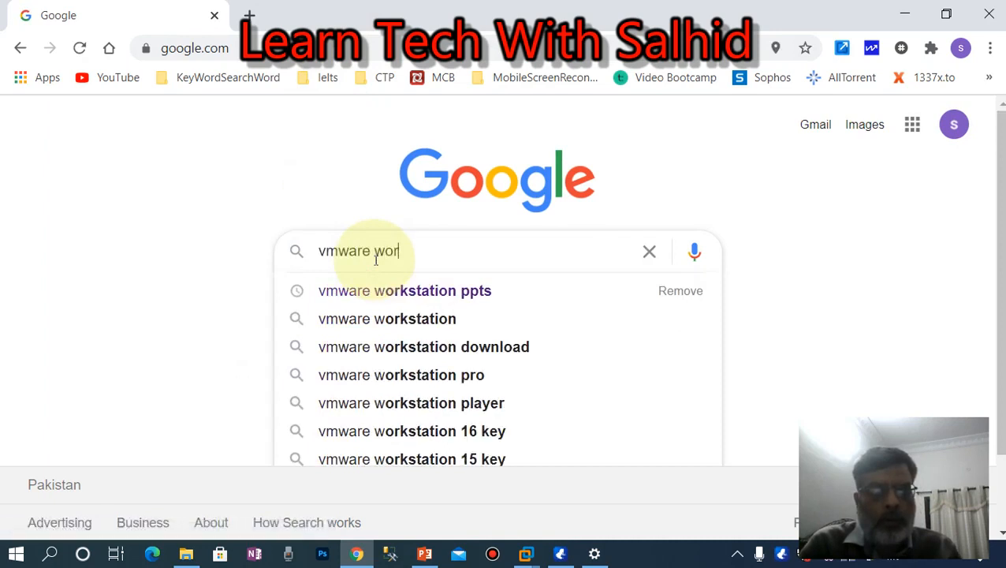
key("BackSpace")
key("BackSpace")
type("sti")
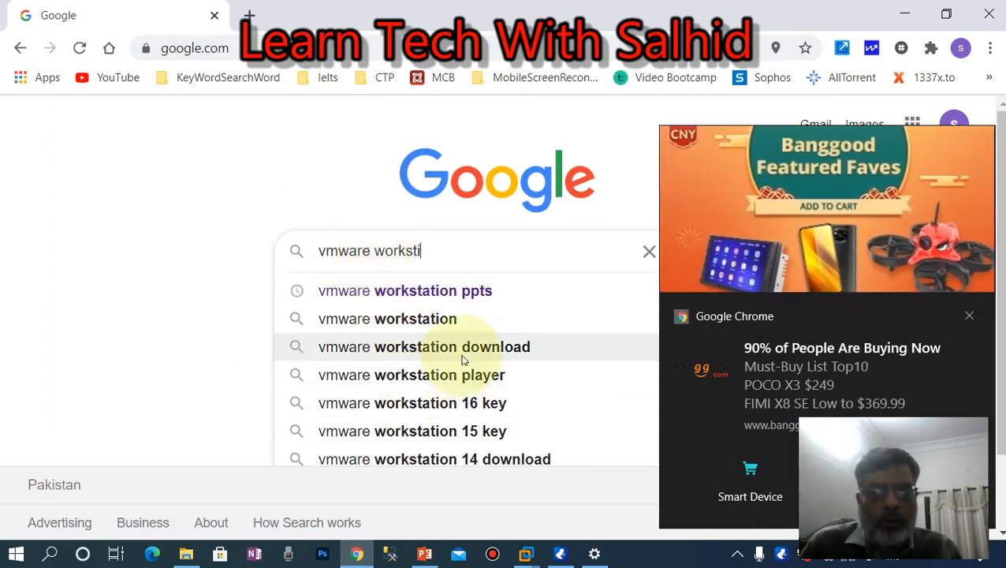
left_click(497, 348)
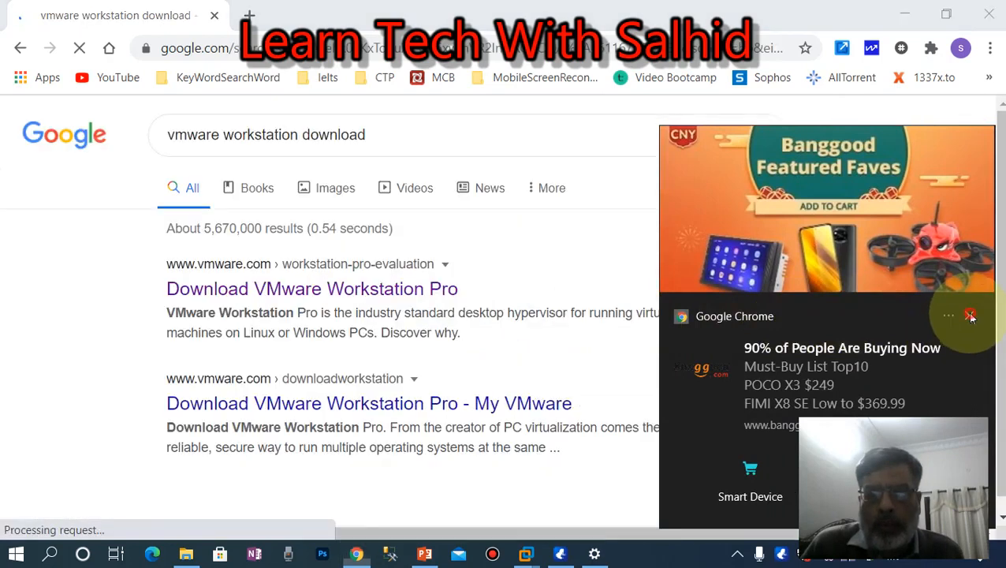
left_click(968, 316)
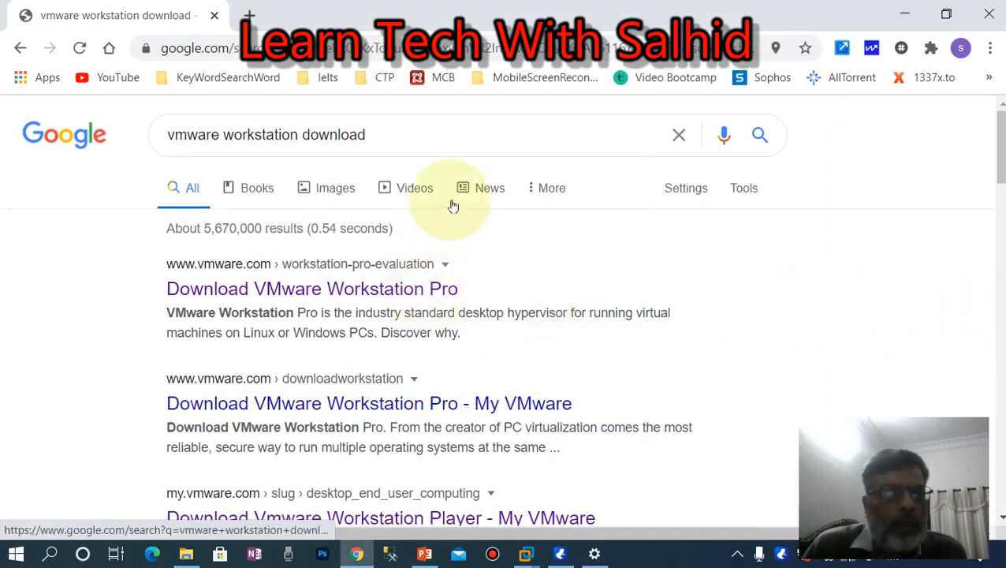
Step: Open the "Download VMware Workstation Pro" result from vmware.com in a new tab and go to its download options
right_click(387, 289)
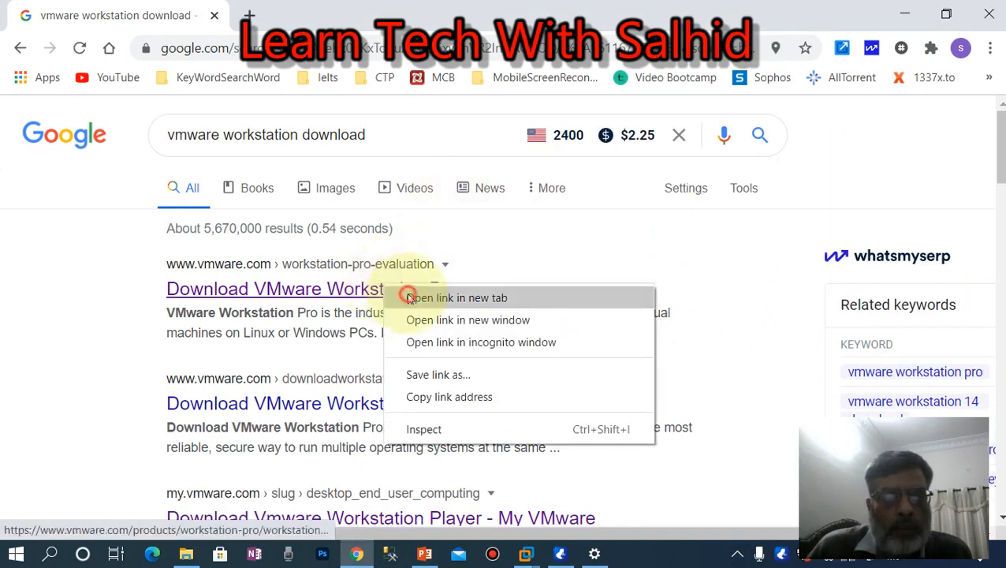
left_click(410, 296)
left_click(314, 24)
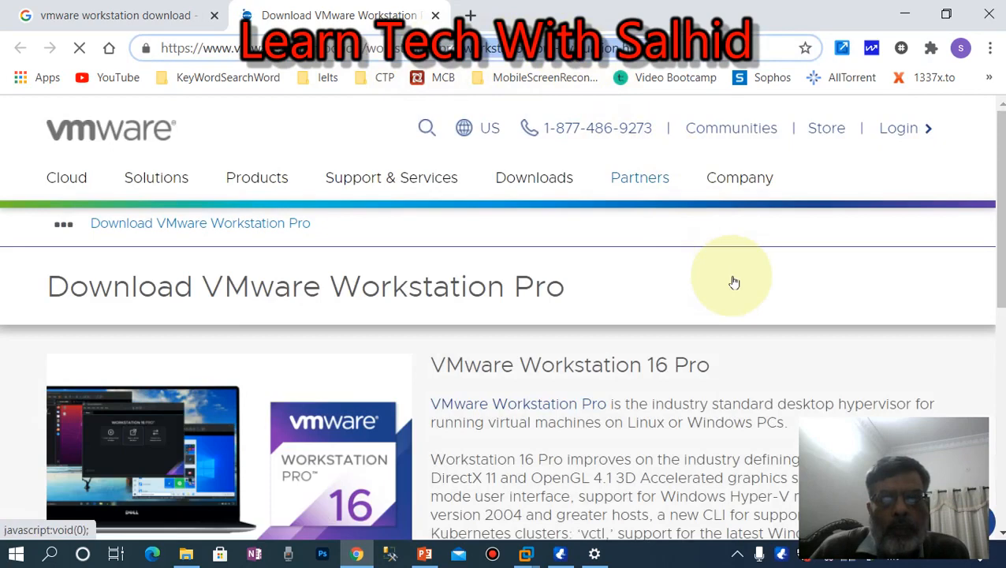
scroll(759, 296, "down", 5)
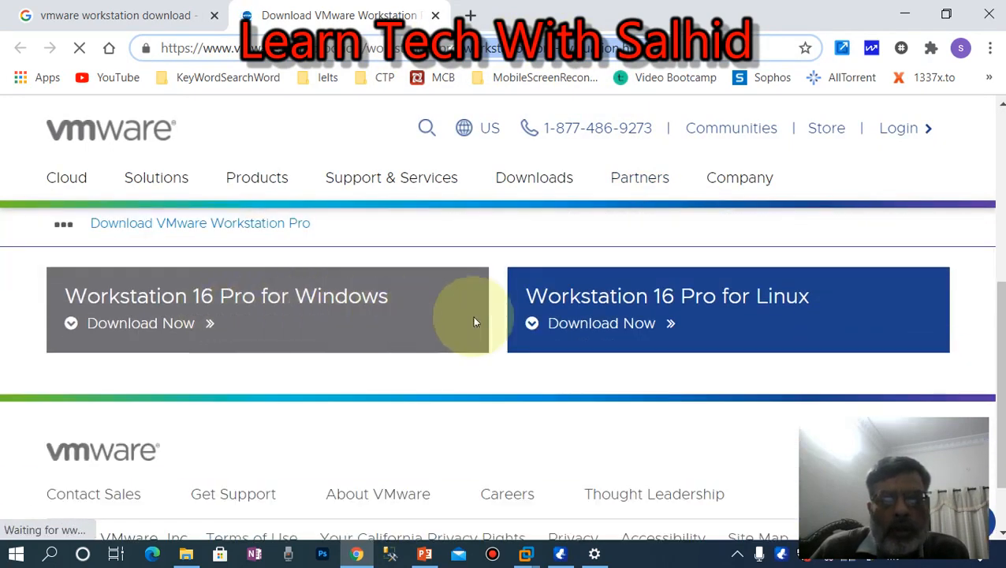
Step: Start the Workstation 16 Pro for Windows download and cancel it while it is running
left_click(168, 329)
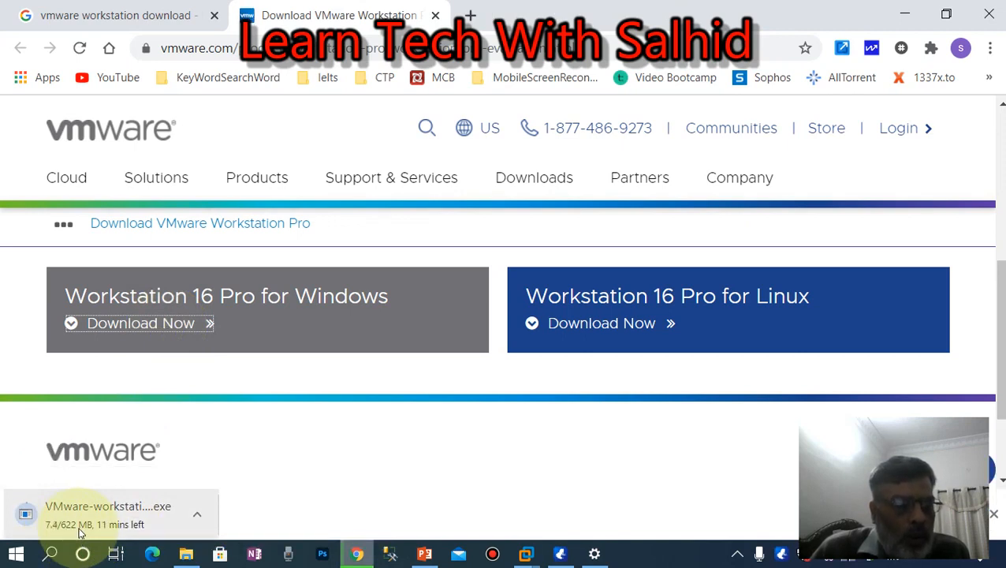
left_click(197, 514)
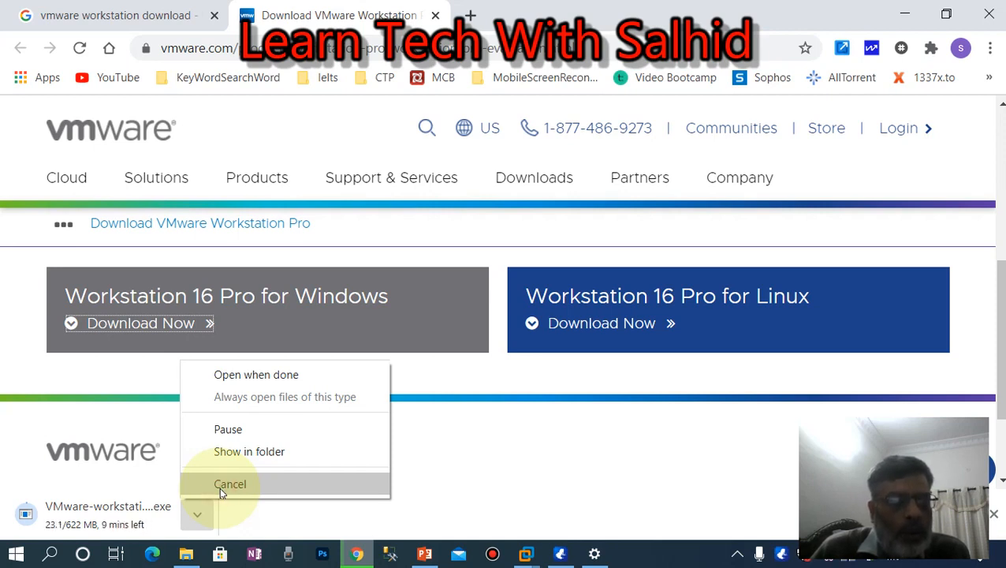
left_click(219, 487)
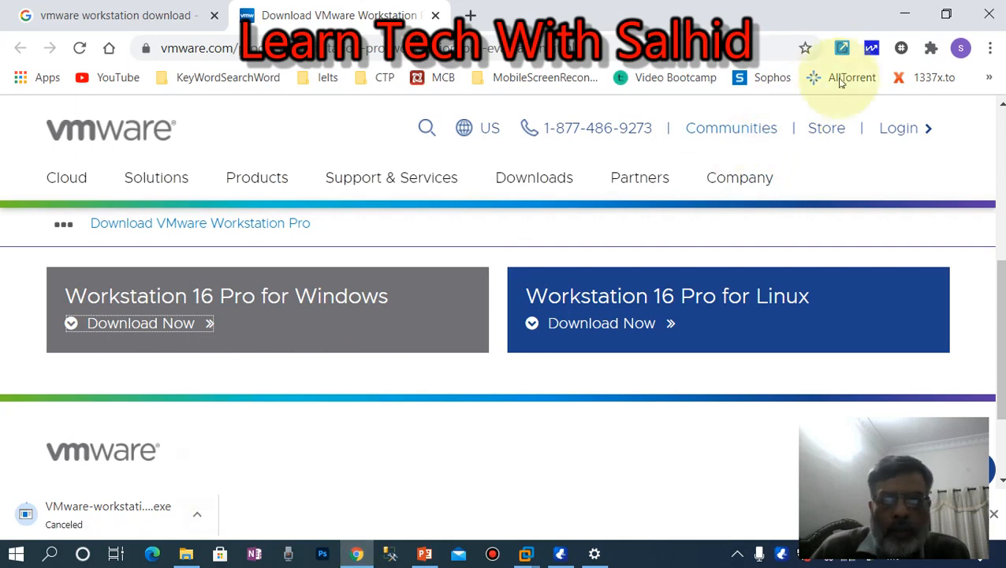
Step: Minimize the browser and switch to the VMware Workstation window showing the home page
left_click(904, 14)
left_click(406, 202)
left_click(32, 241)
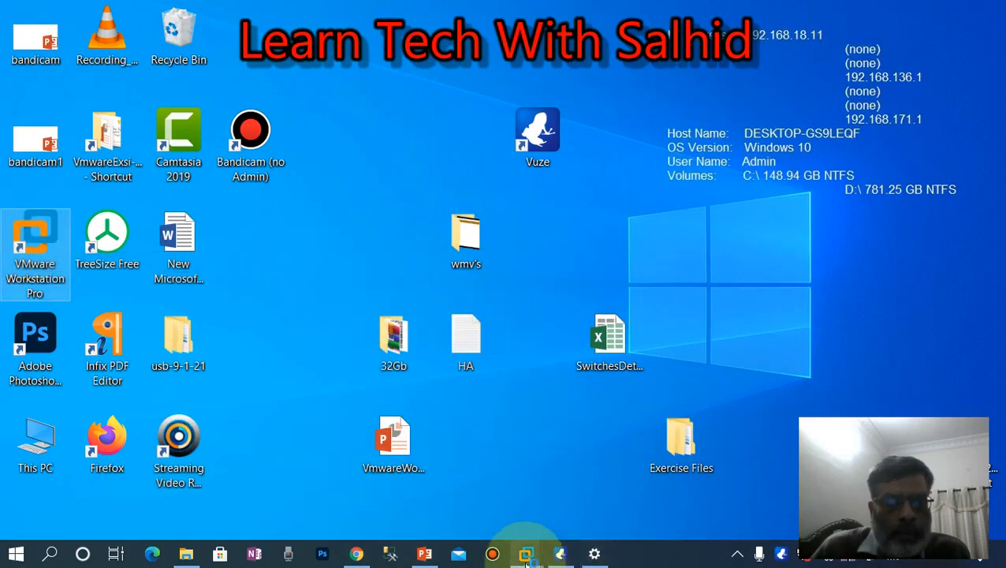
mouse_move(526, 554)
left_click(576, 472)
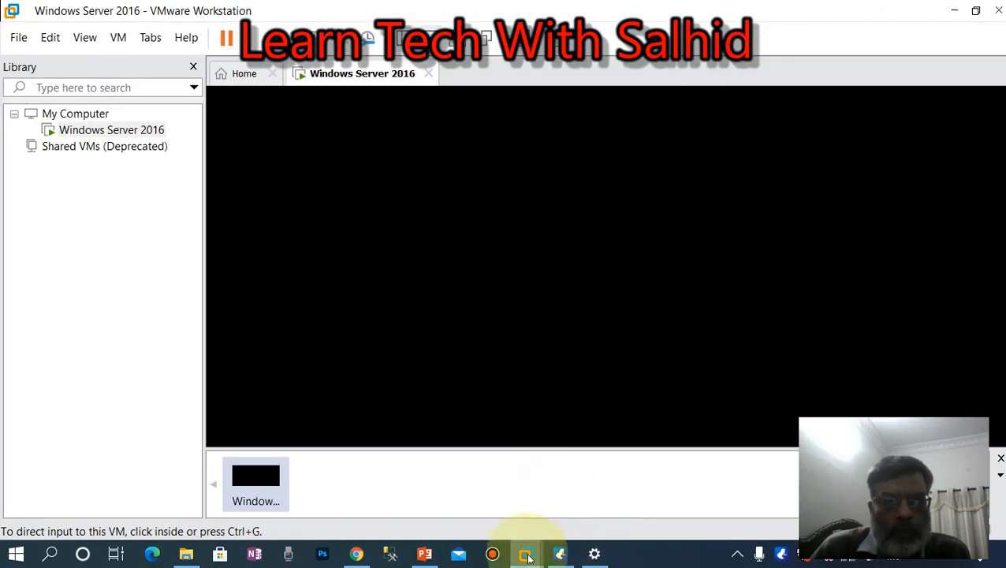
mouse_move(526, 552)
left_click(455, 472)
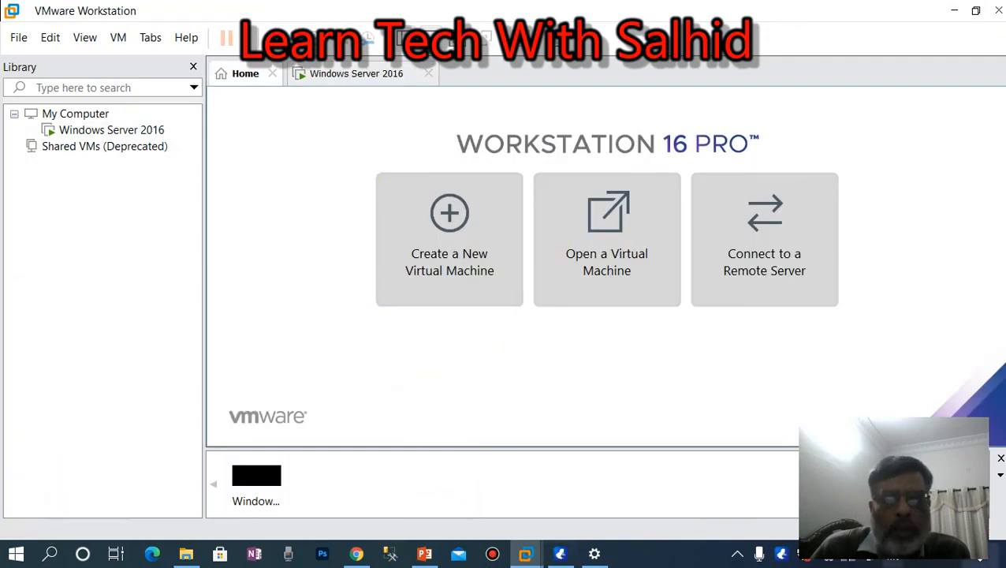
left_click(999, 10)
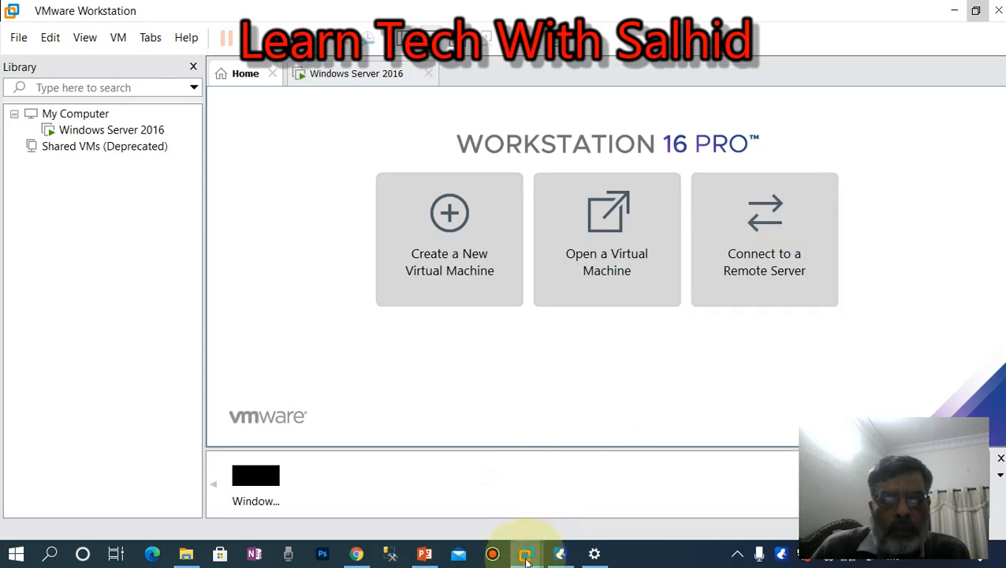
mouse_move(527, 560)
left_click(602, 427)
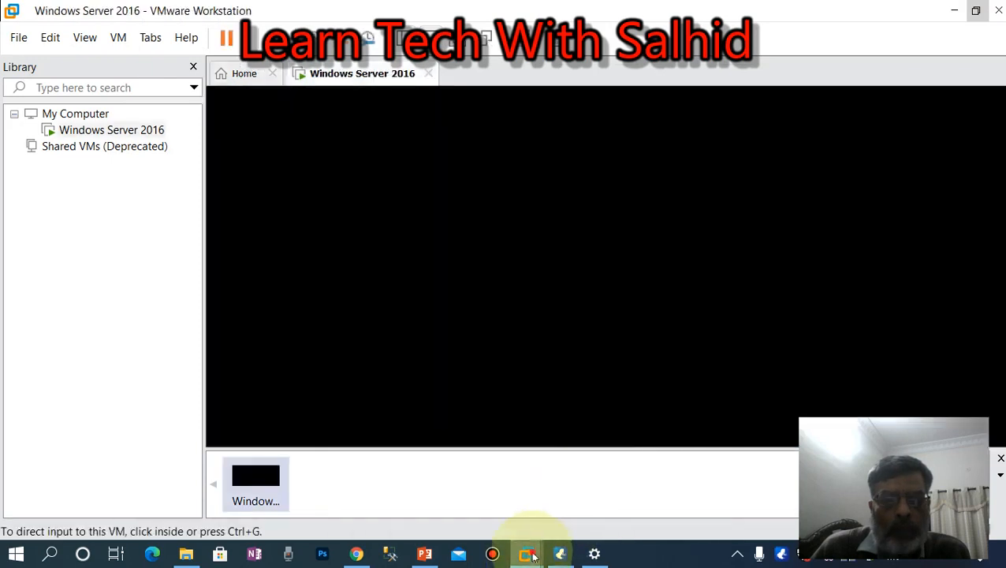
left_click(488, 508)
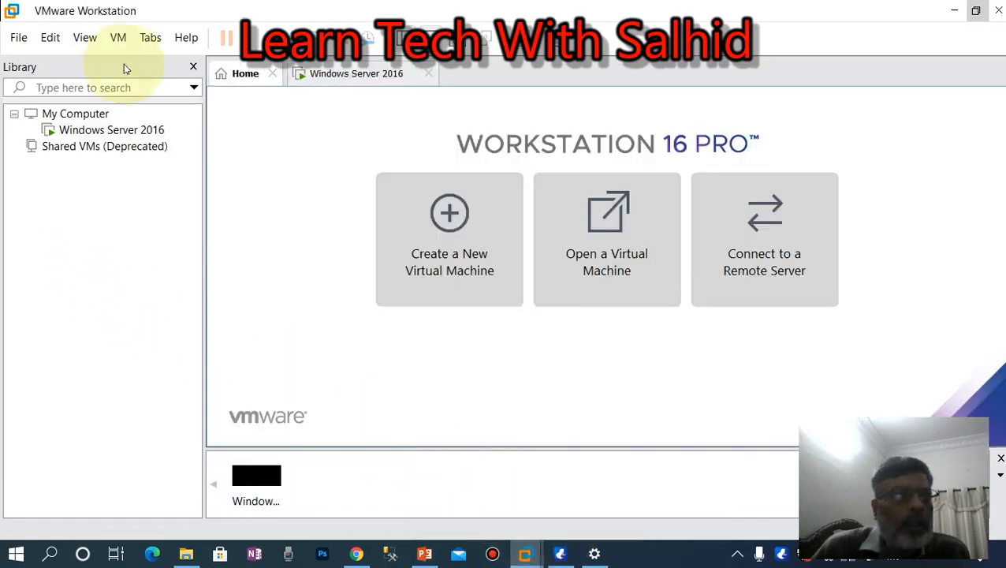
Step: Check the product version and license information of VMware Workstation, and close the information window
left_click(186, 38)
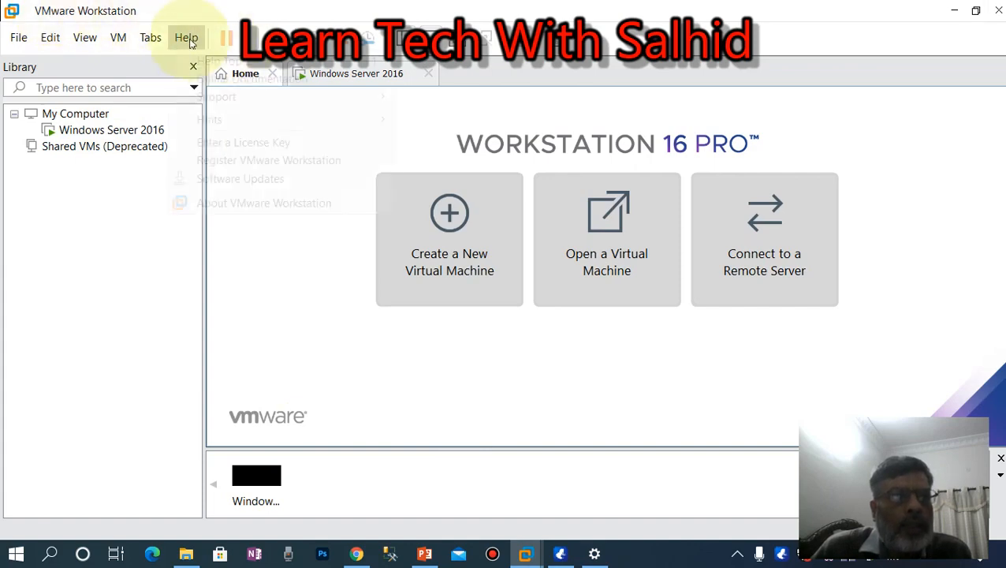
left_click(216, 204)
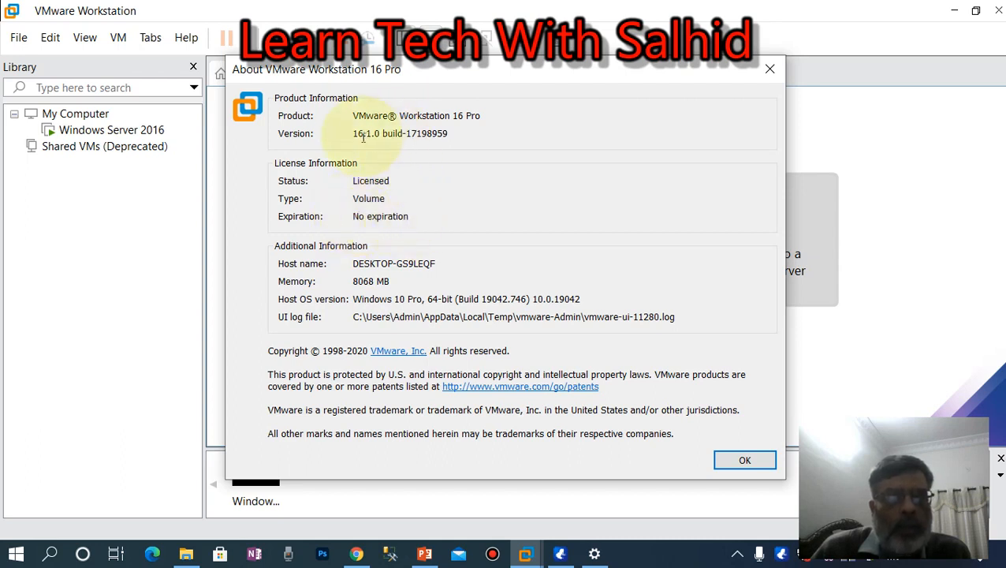
left_click(726, 463)
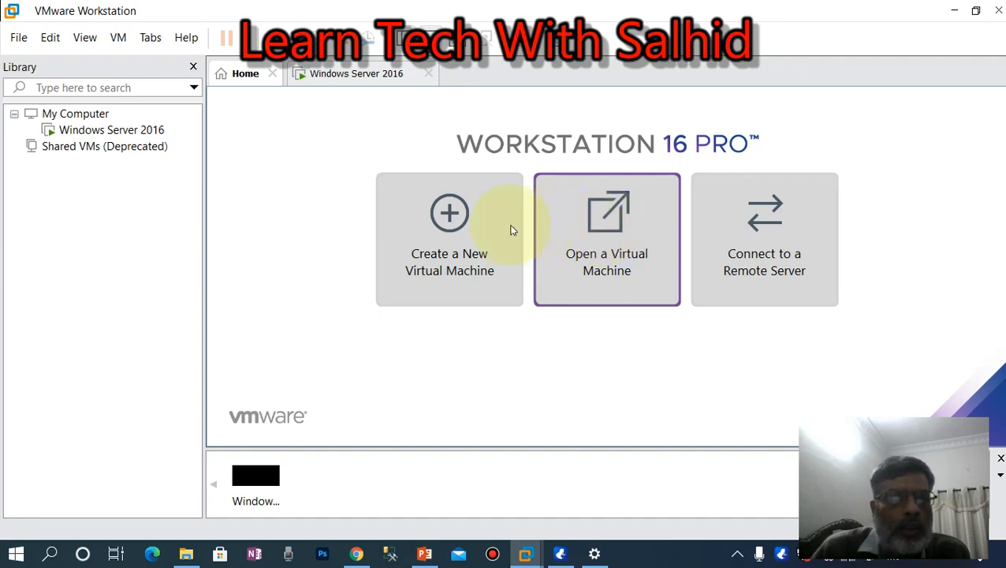
Step: Power off the Windows Server 2016 virtual machine and confirm the shutdown
left_click(146, 131)
right_click(147, 134)
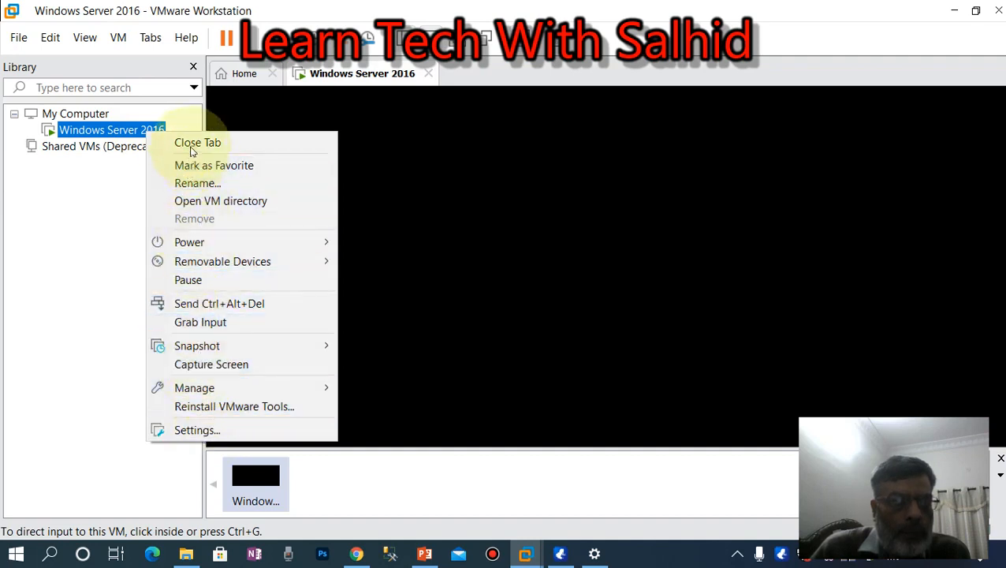
left_click(138, 331)
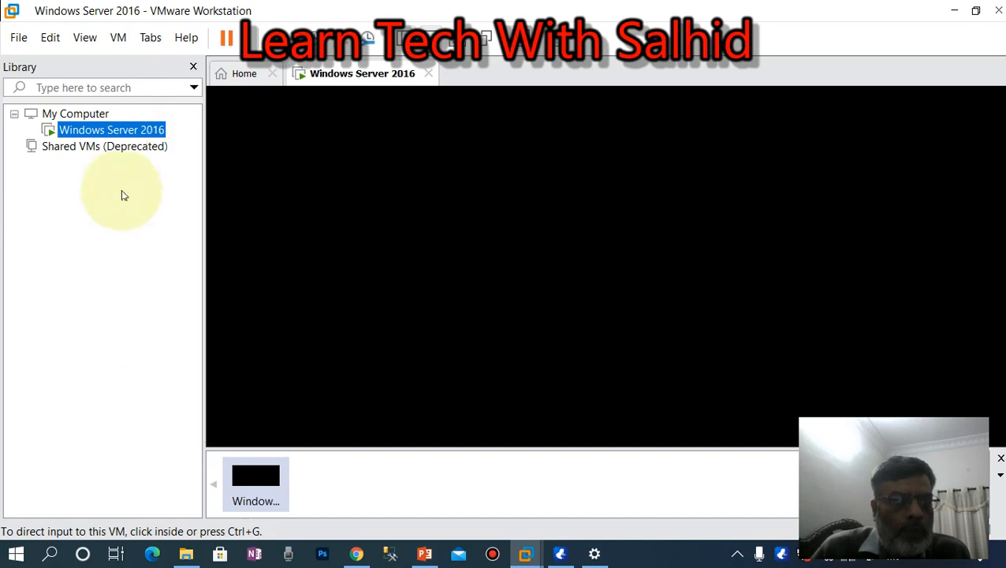
right_click(117, 135)
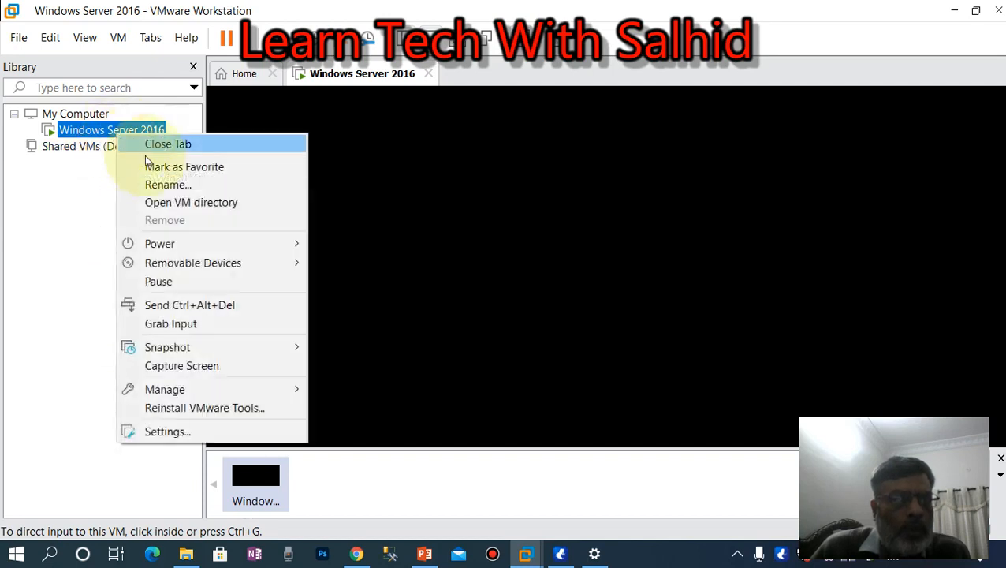
mouse_move(167, 253)
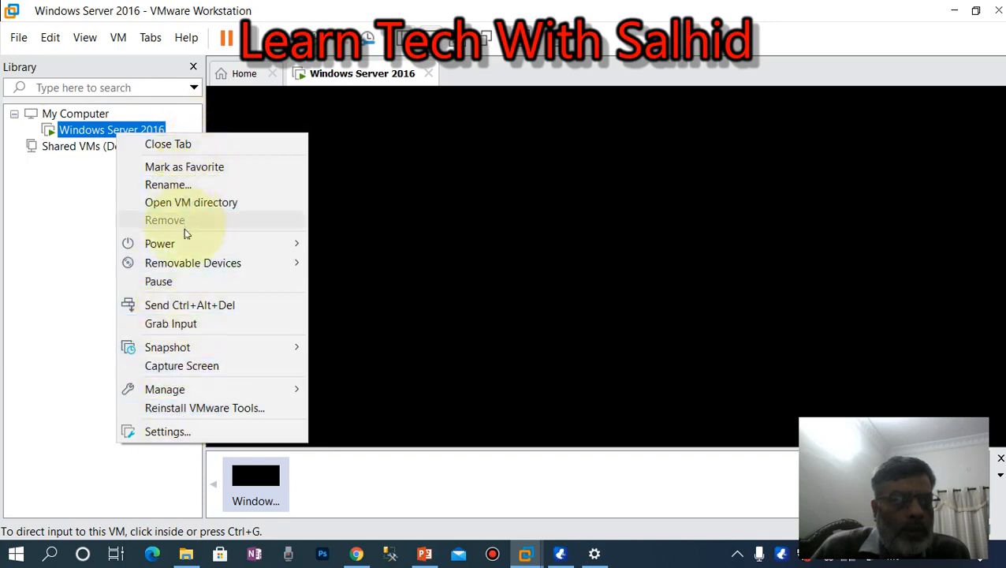
left_click(87, 225)
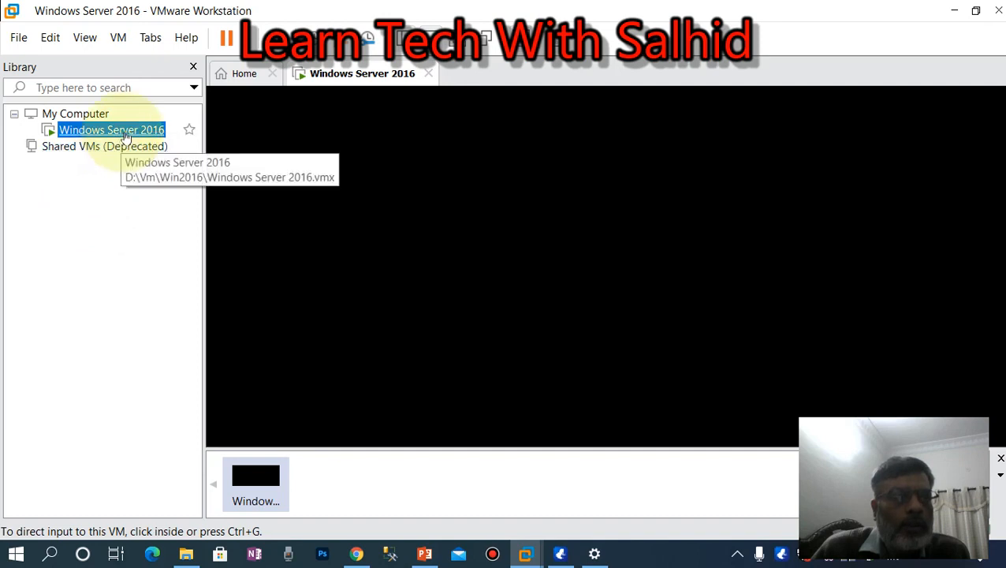
right_click(125, 130)
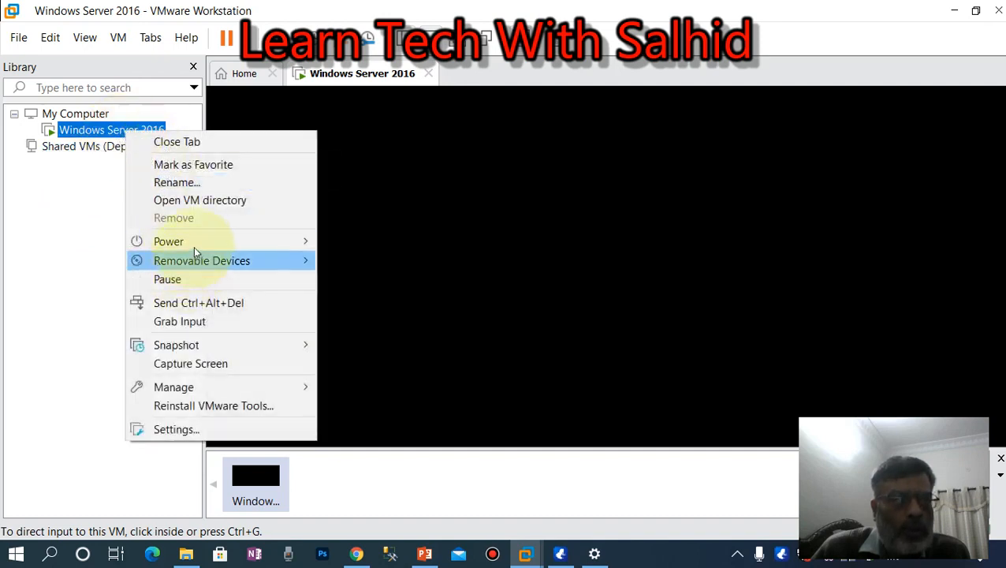
mouse_move(197, 242)
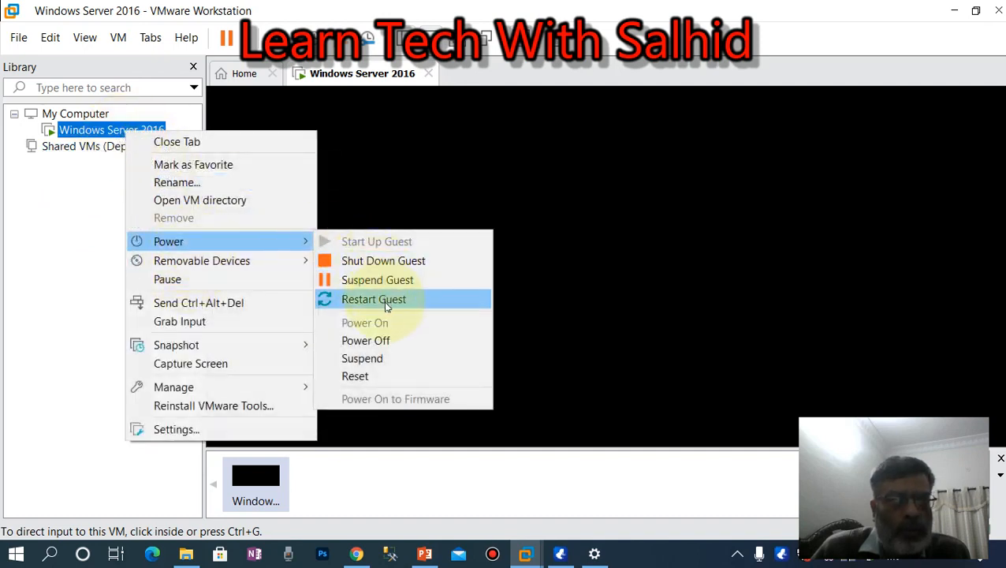
left_click(386, 342)
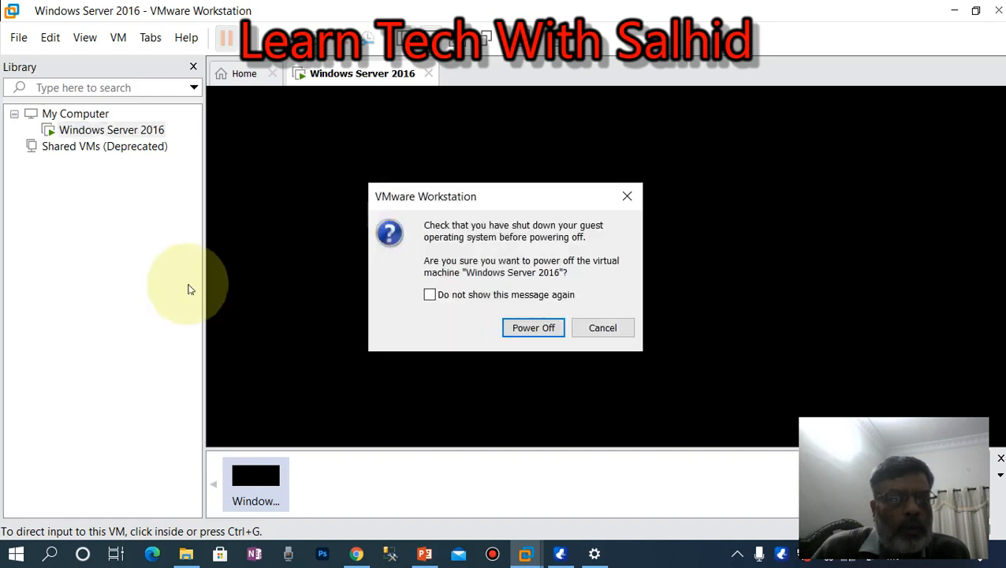
left_click(532, 328)
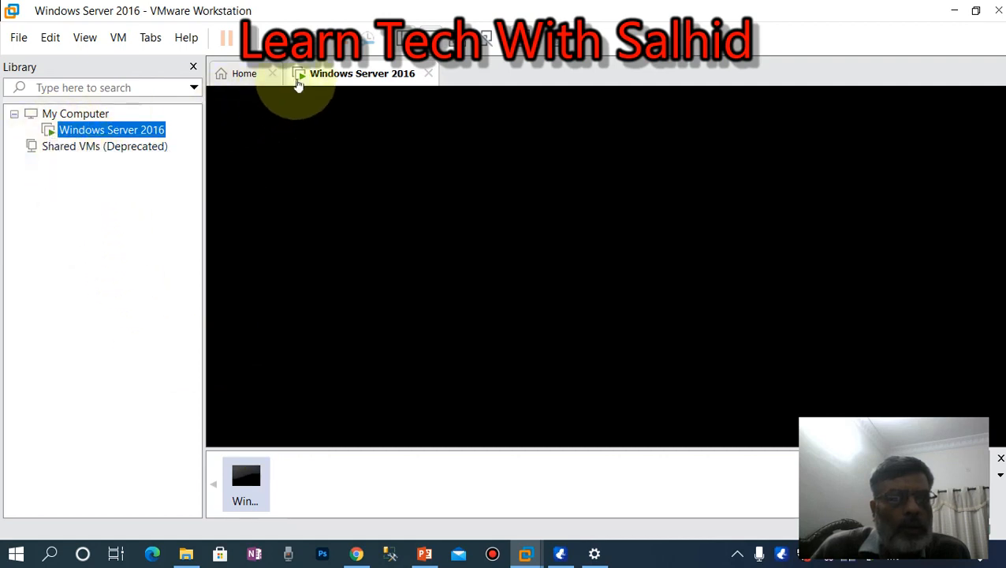
Step: Remove the powered-off Windows Server 2016 virtual machine from the library
left_click(250, 77)
left_click(328, 75)
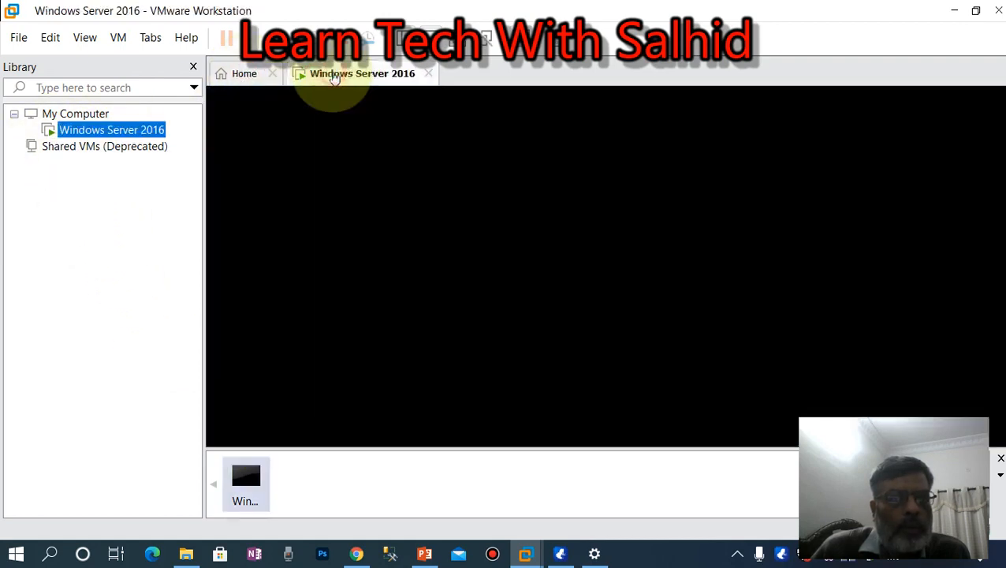
right_click(111, 136)
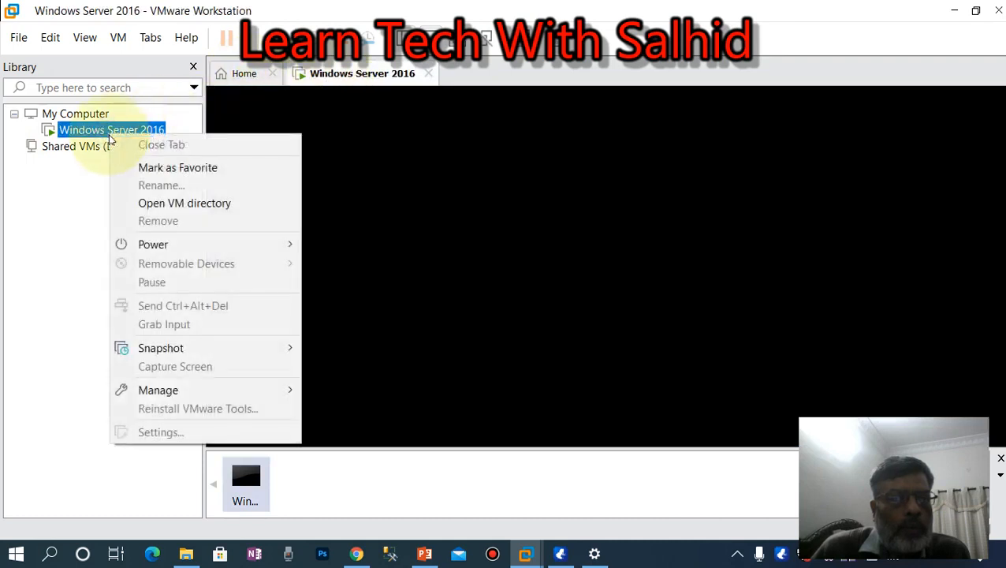
left_click(81, 258)
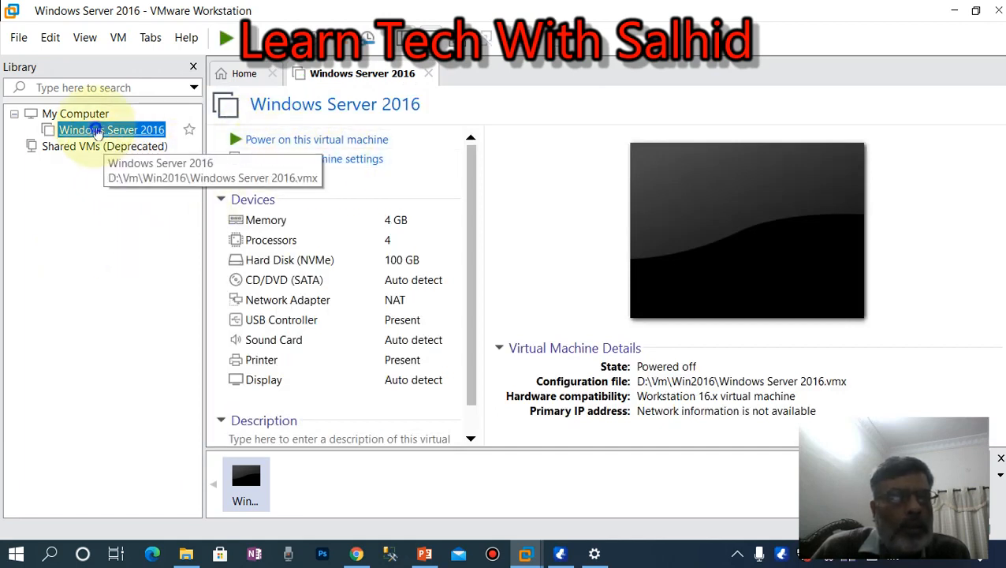
right_click(96, 133)
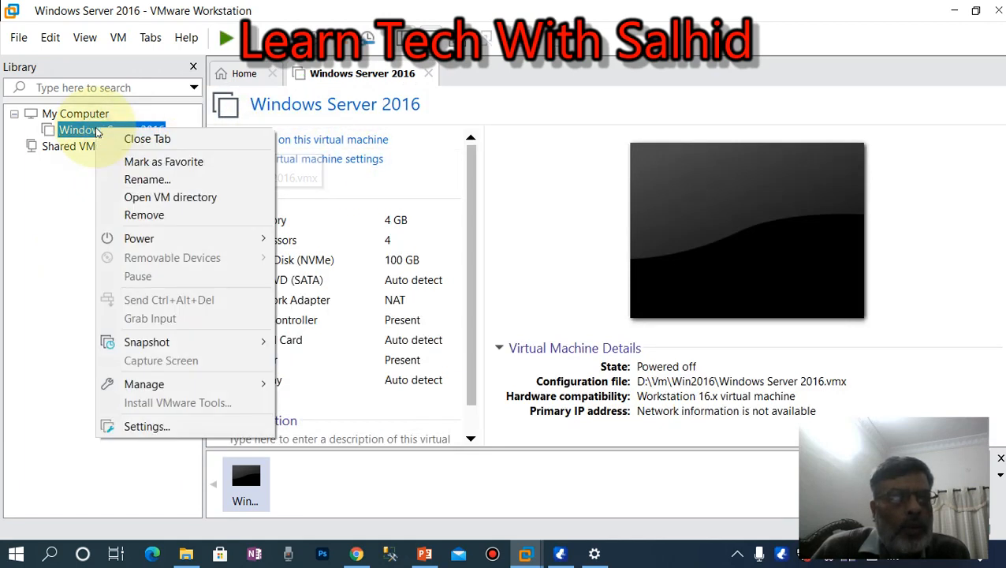
left_click(146, 215)
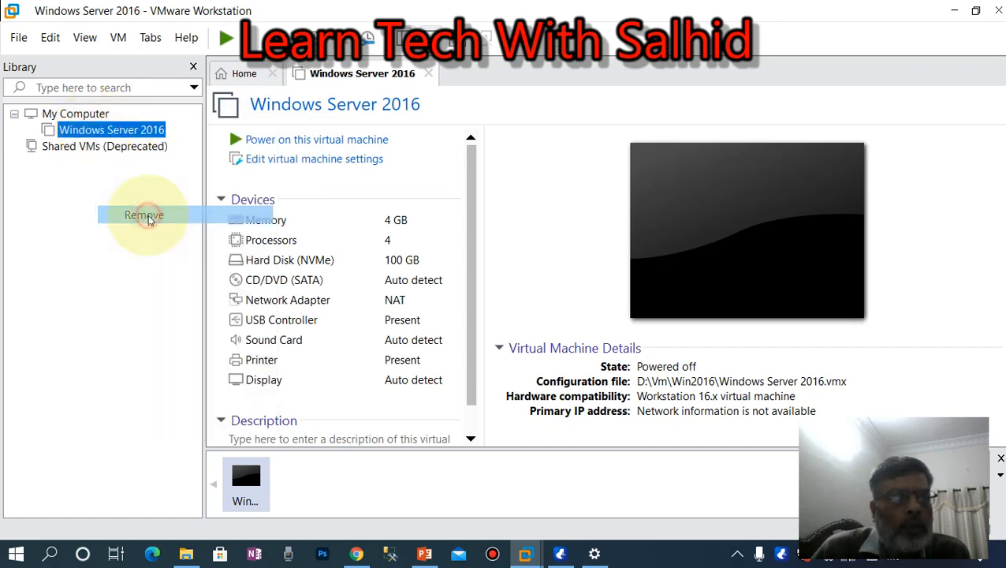
left_click(525, 307)
left_click(525, 310)
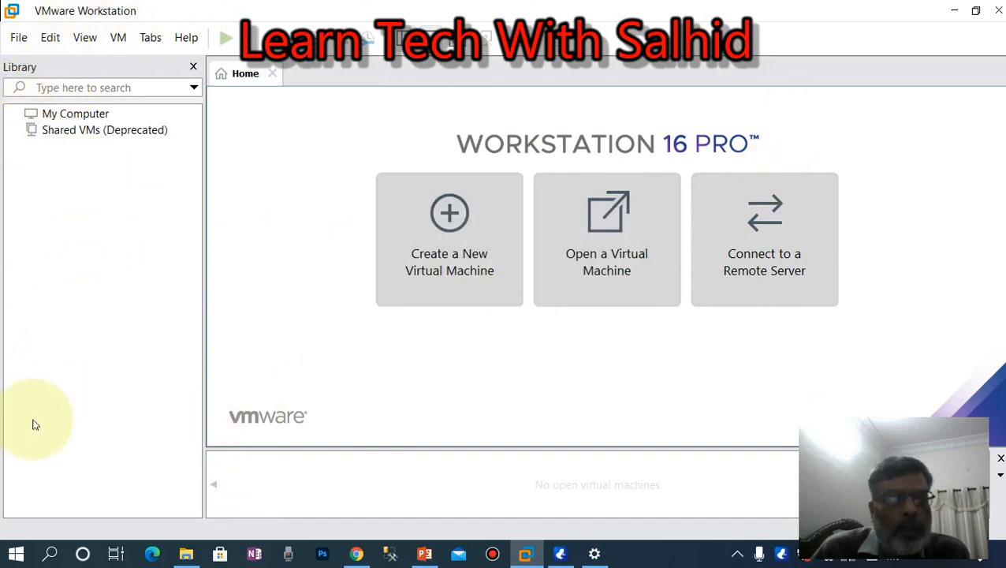
Step: Start opening an existing virtual machine and browse to the Vm folder on New Volume (D:)
left_click(607, 221)
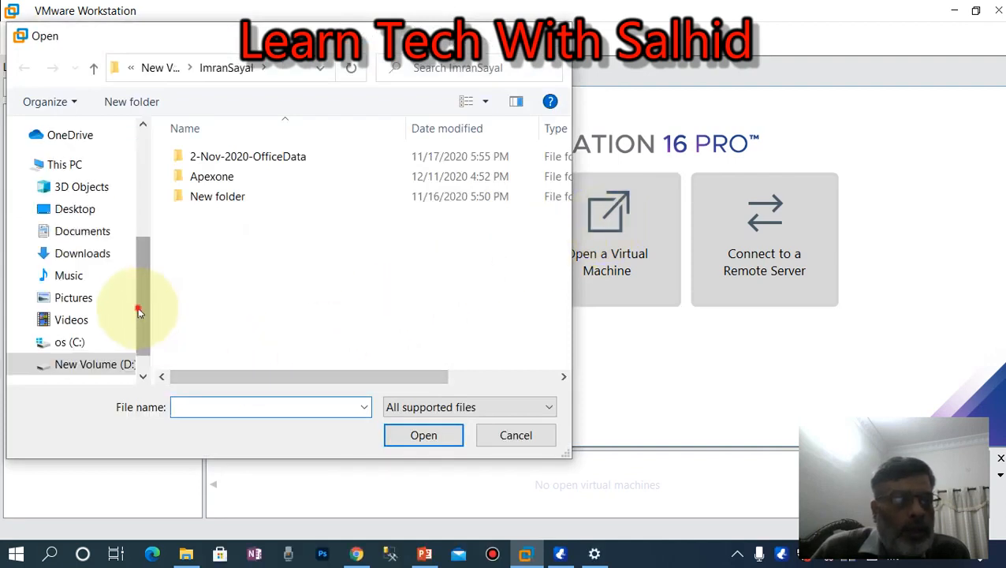
left_click_drag(138, 309, 138, 335)
left_click(108, 342)
left_click(197, 245)
key("v")
key("v")
key("v")
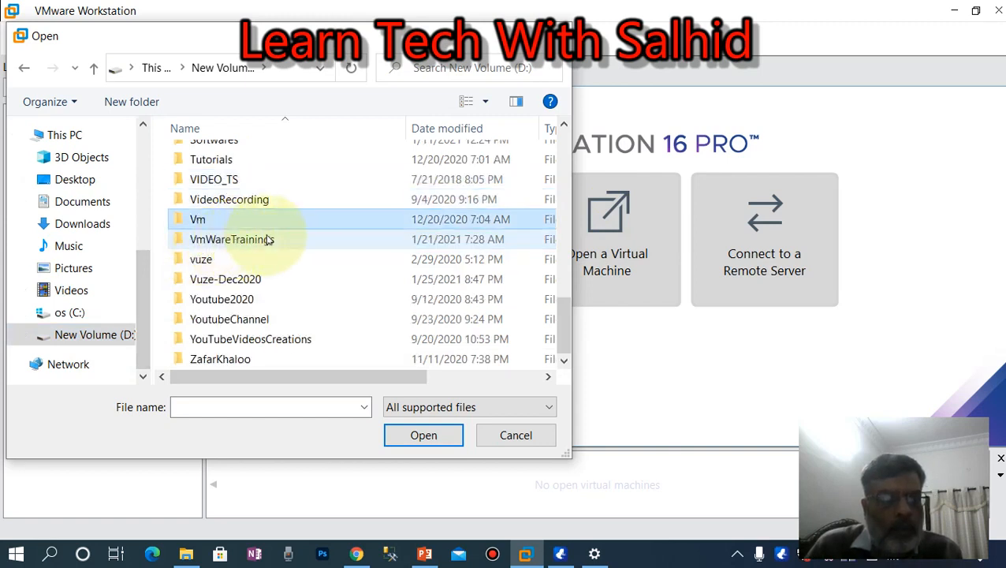
double_click(201, 221)
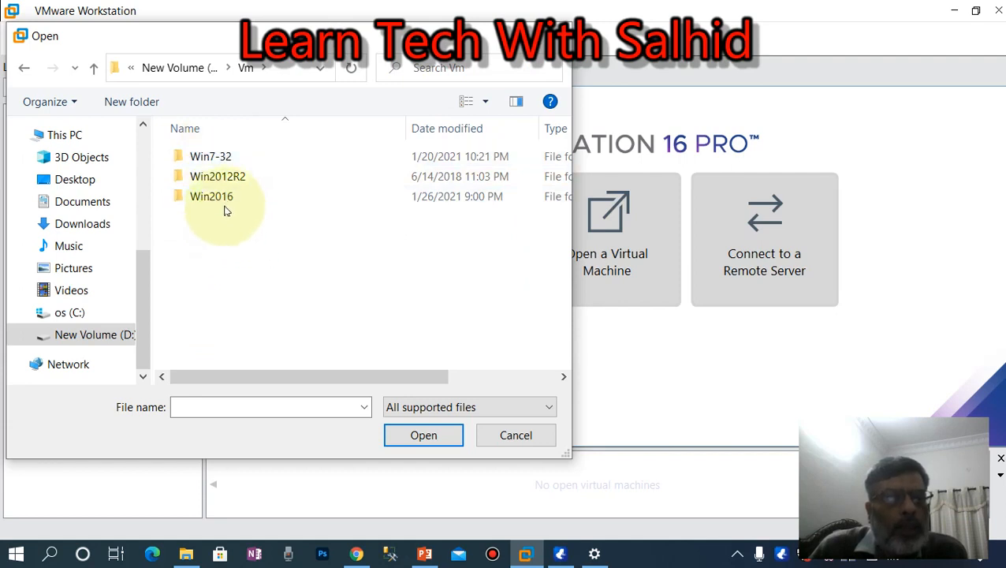
Step: Open the Windows Server 2016 virtual machine file from the Win2016 folder
mouse_move(224, 204)
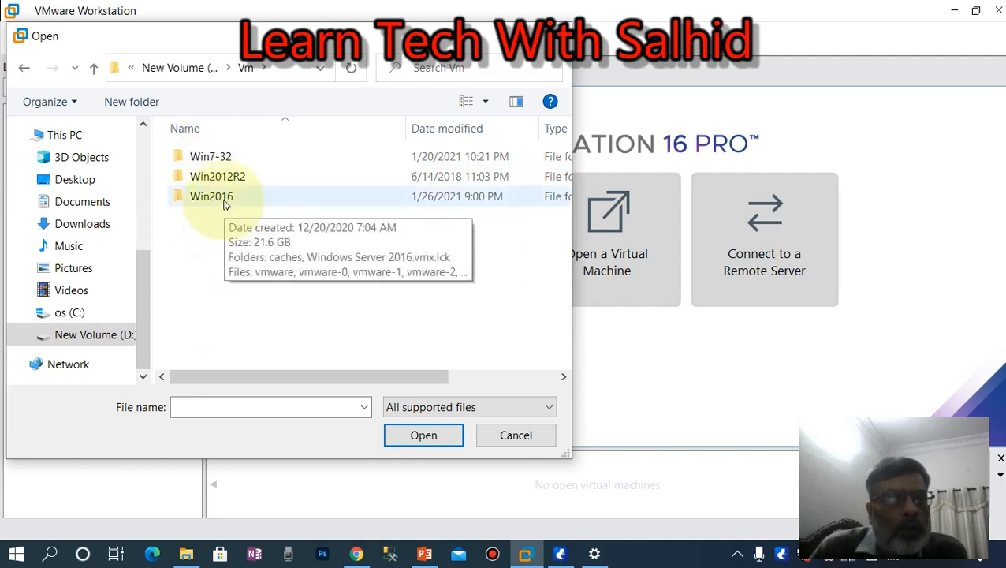
double_click(225, 203)
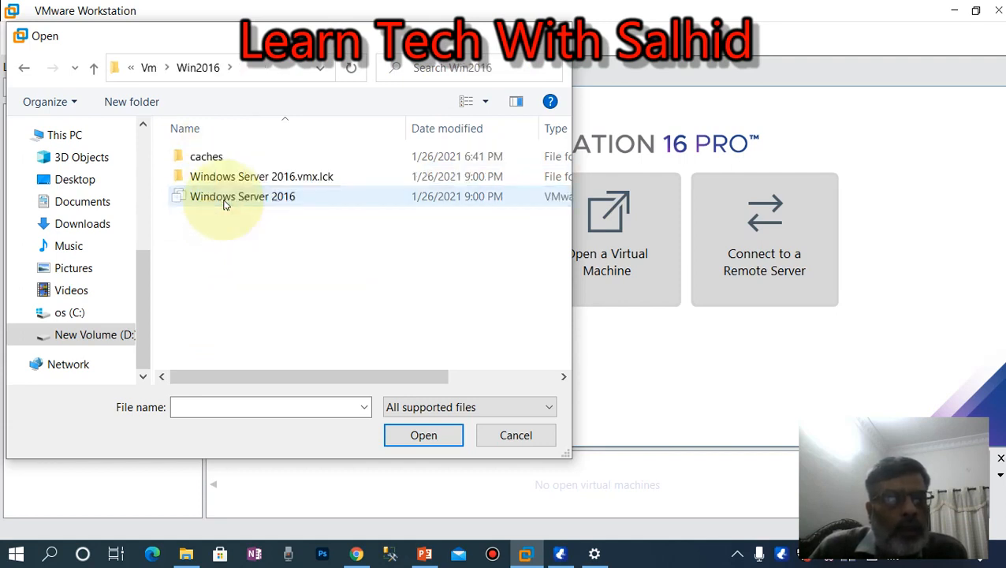
left_click(247, 199)
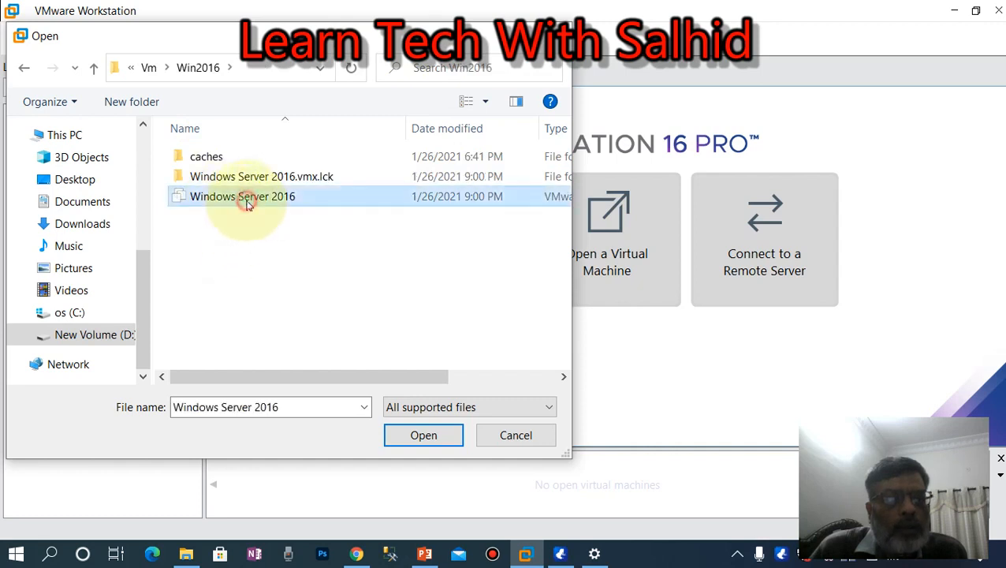
left_click_drag(340, 380, 262, 363)
left_click(424, 437)
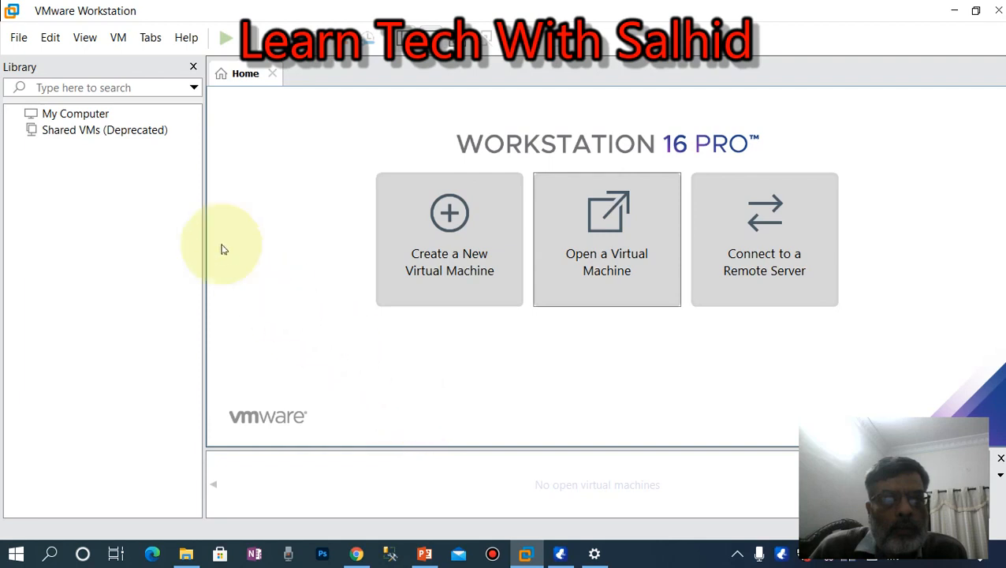
right_click(91, 220)
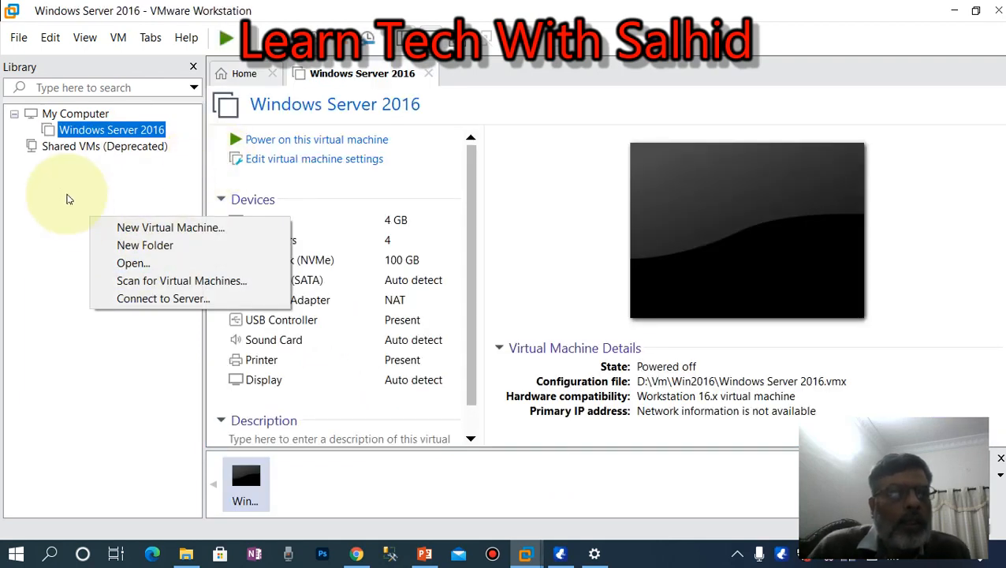
Step: Return to the home page, examine the server name, user name and password fields for a remote server connection, and cancel the dialog
left_click(243, 75)
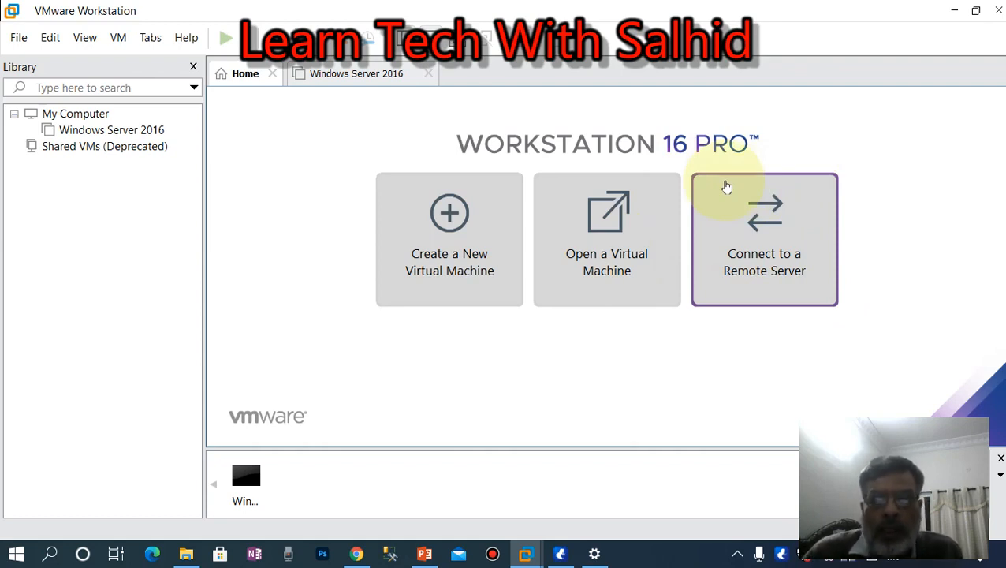
left_click(729, 229)
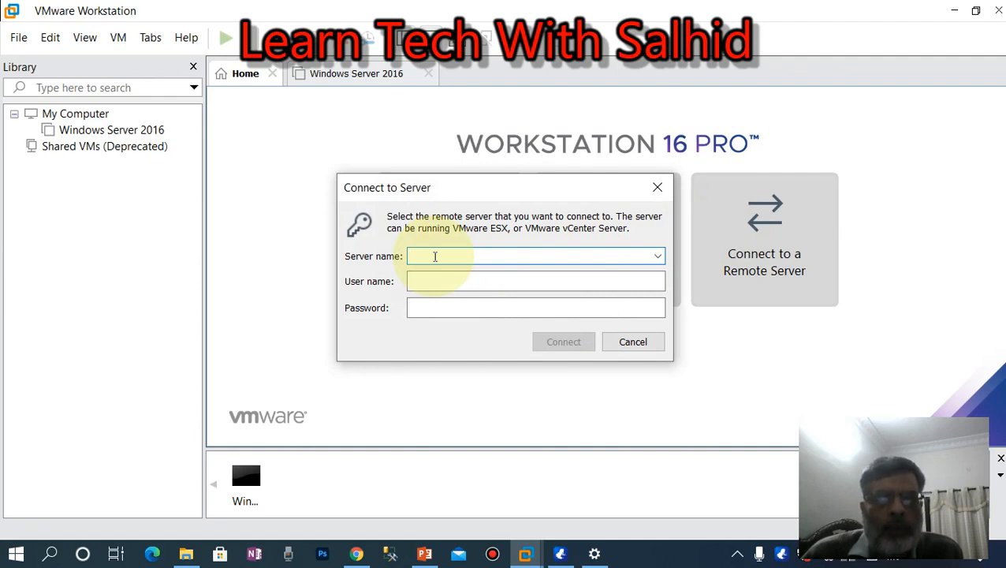
left_click(437, 281)
left_click(442, 306)
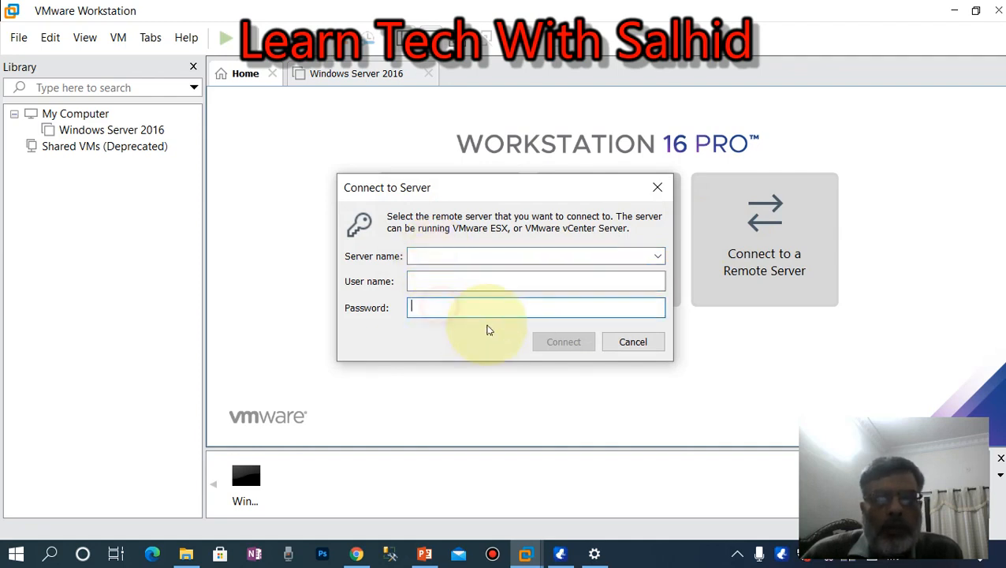
left_click(644, 343)
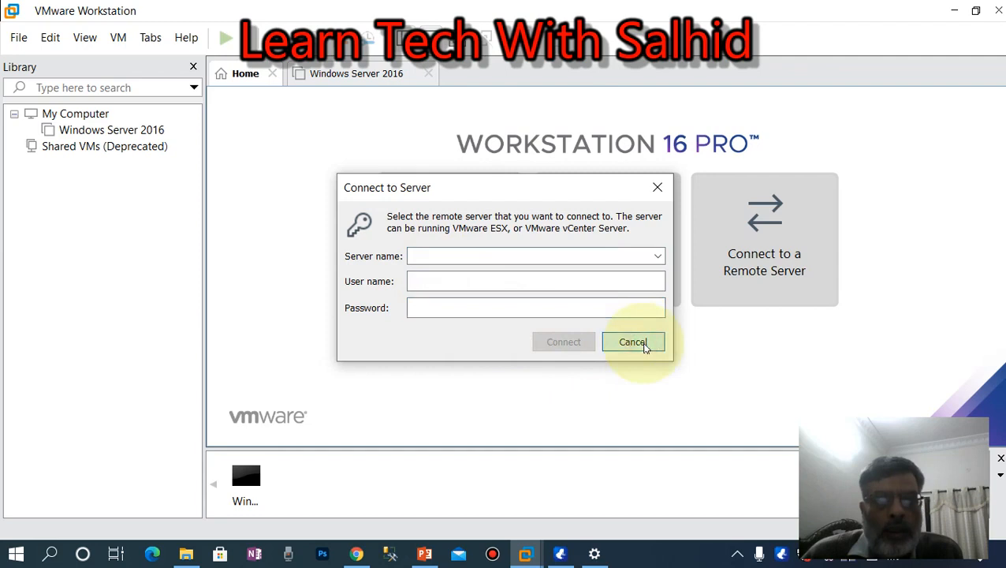
left_click(644, 346)
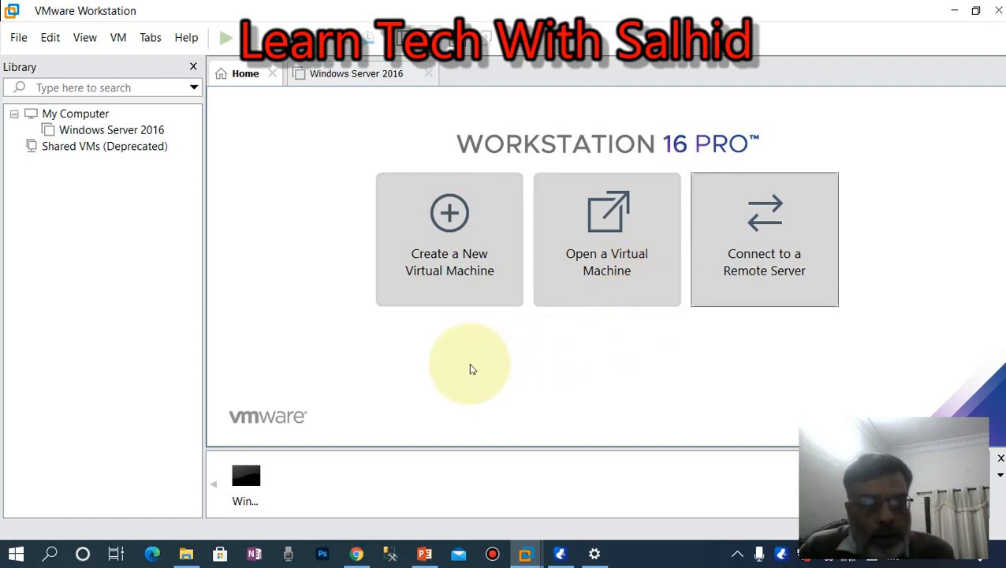
Step: Start a new virtual machine with the Typical configuration and choose to install the operating system later
left_click(456, 218)
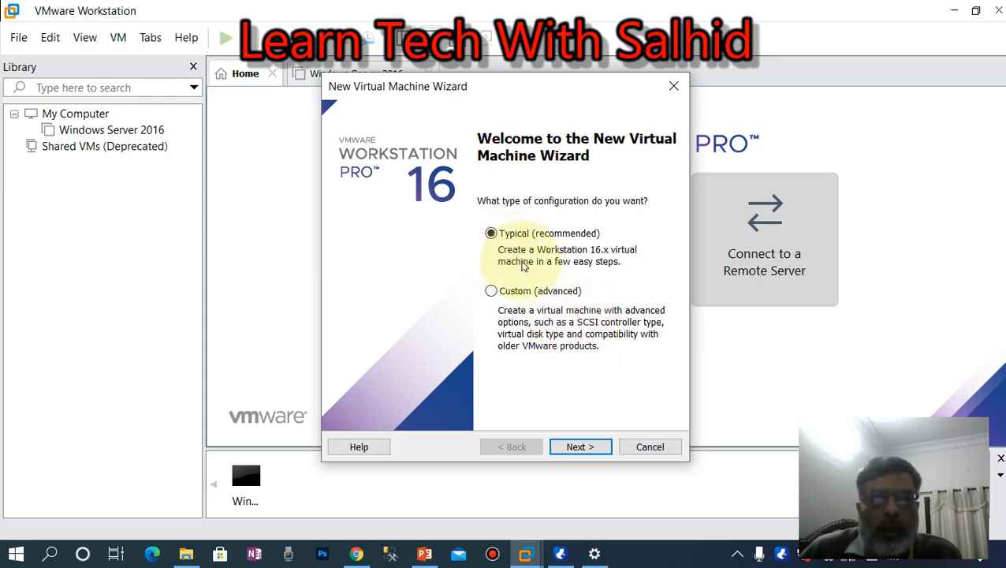
left_click(578, 448)
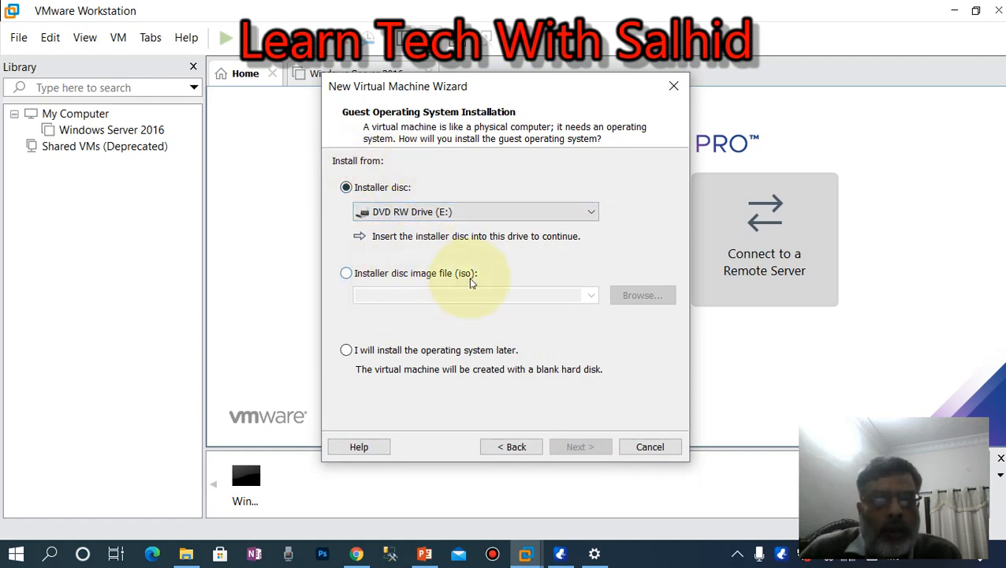
left_click(347, 351)
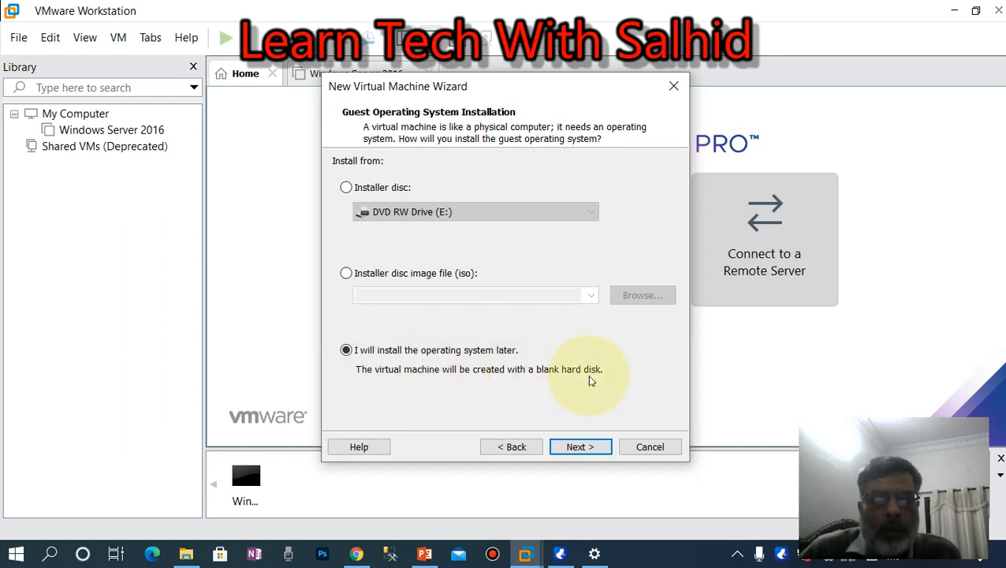
left_click(576, 447)
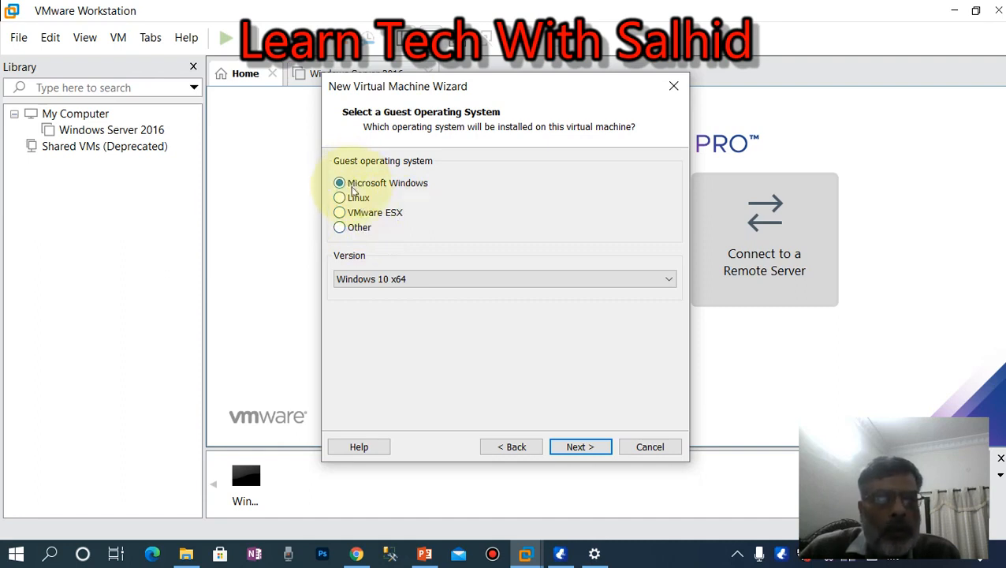
Step: Choose Windows 10 x64 as the guest operating system version and continue to the naming page
left_click(411, 280)
left_click_drag(668, 125, 661, 267)
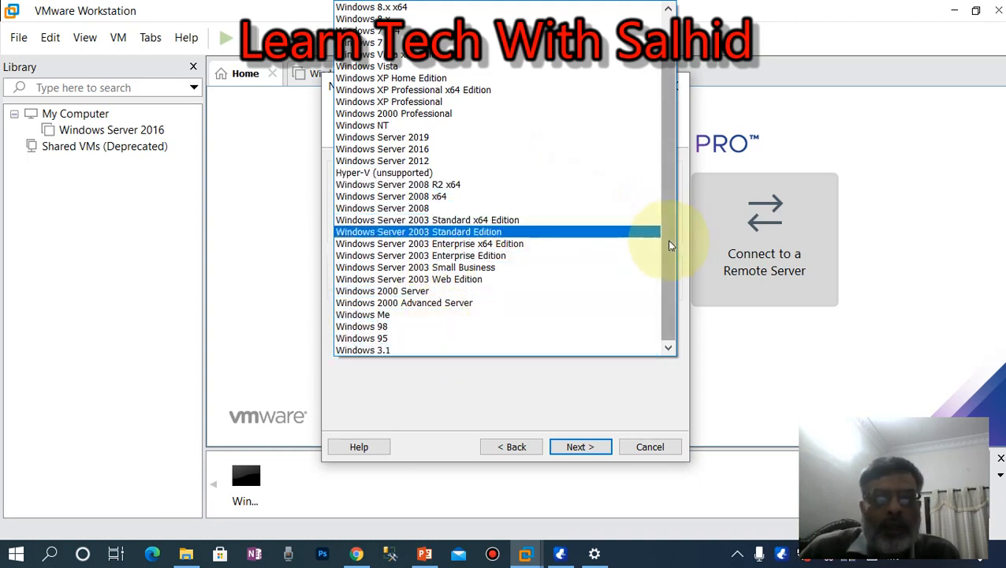
left_click_drag(669, 245, 663, 131)
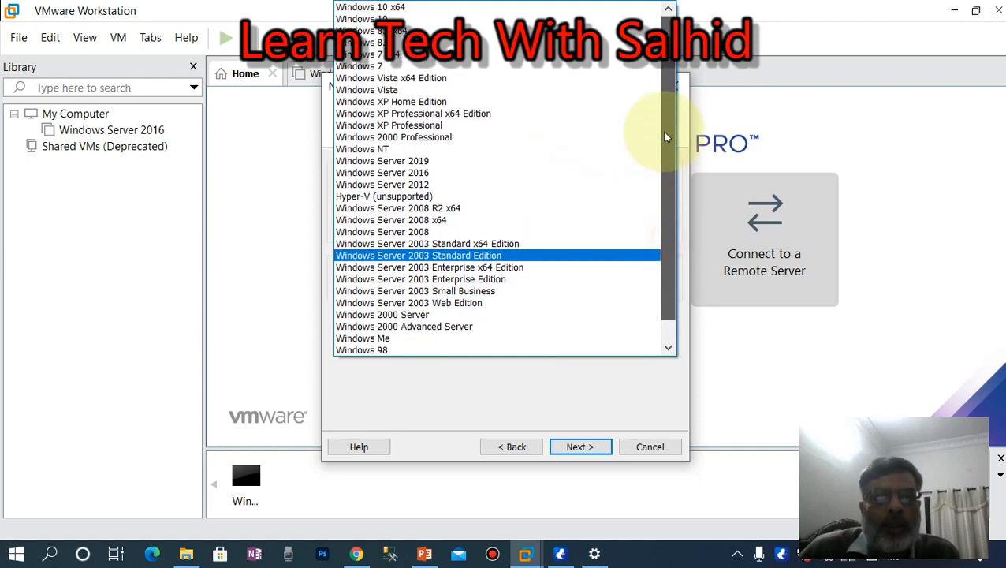
left_click(465, 10)
left_click(602, 447)
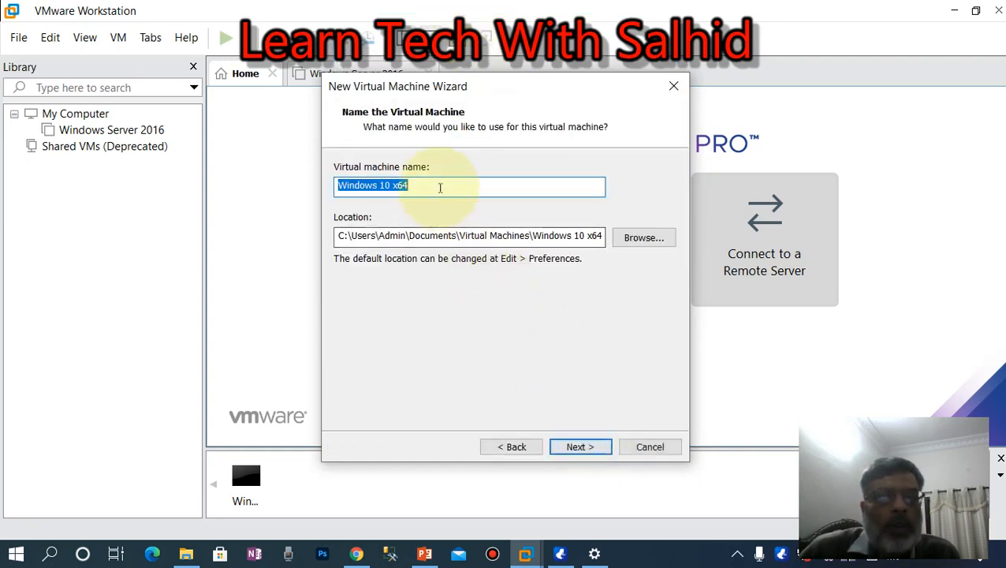
left_click(440, 187)
double_click(439, 187)
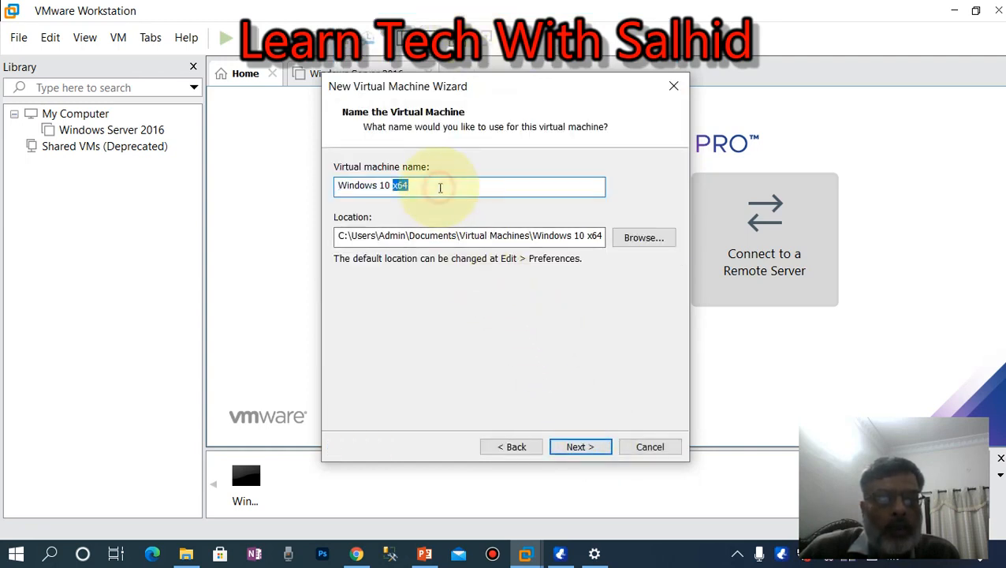
left_click(340, 187)
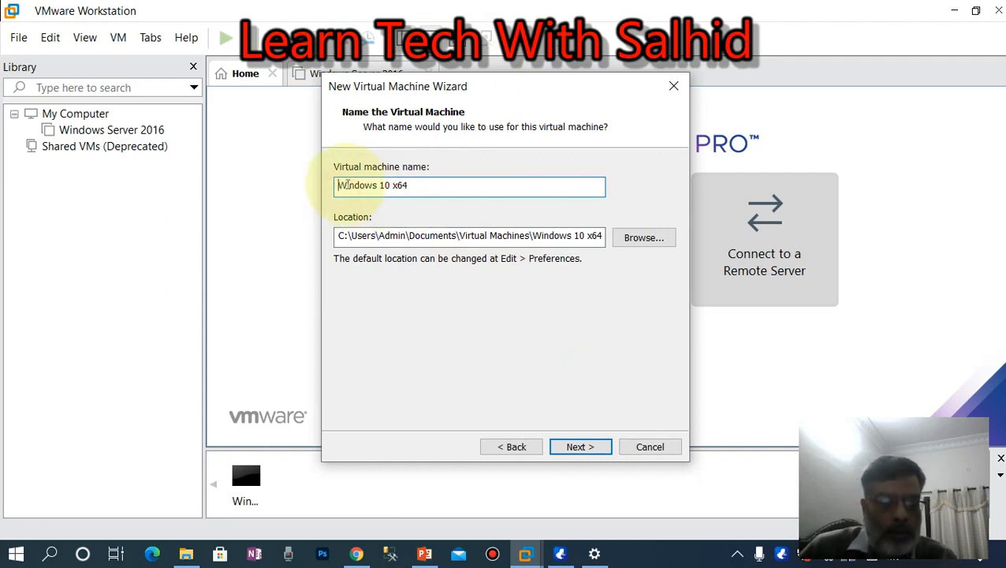
type("m_y")
key("BackSpace")
key("BackSpace")
key("BackSpace")
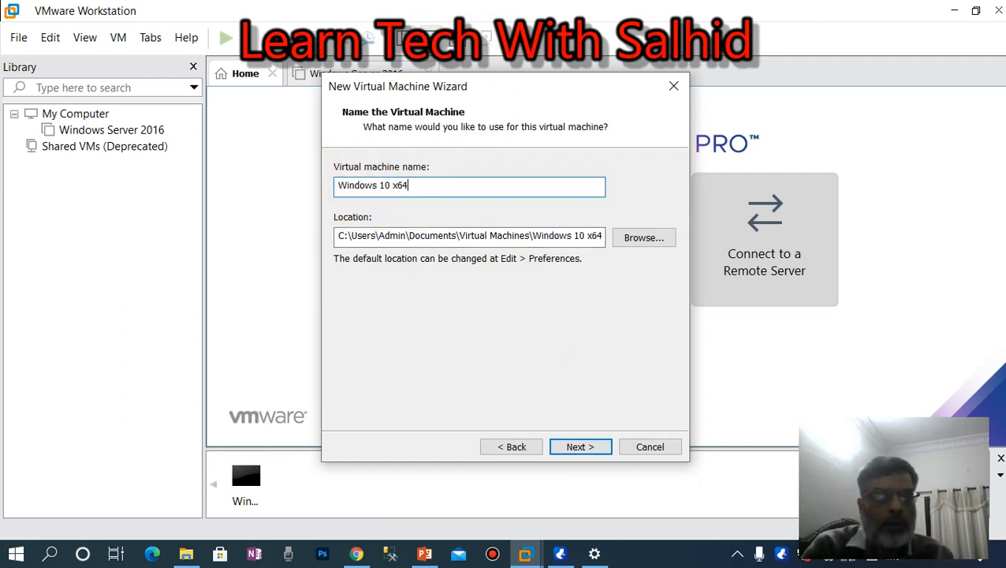
key("End")
type("M")
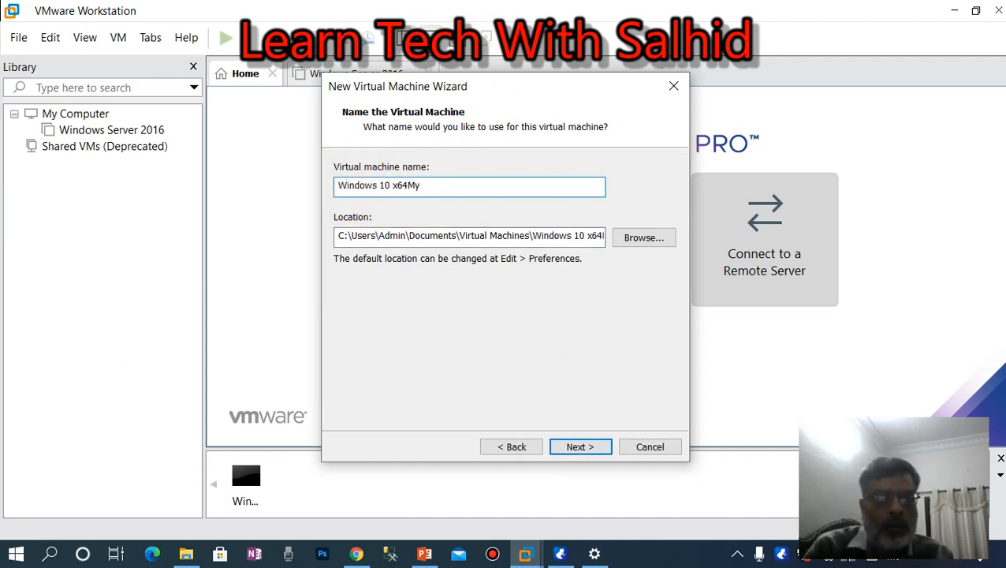
Step: Name the virtual machine "First Windows 10 x64 VM"
left_click(340, 185)
type("Fir")
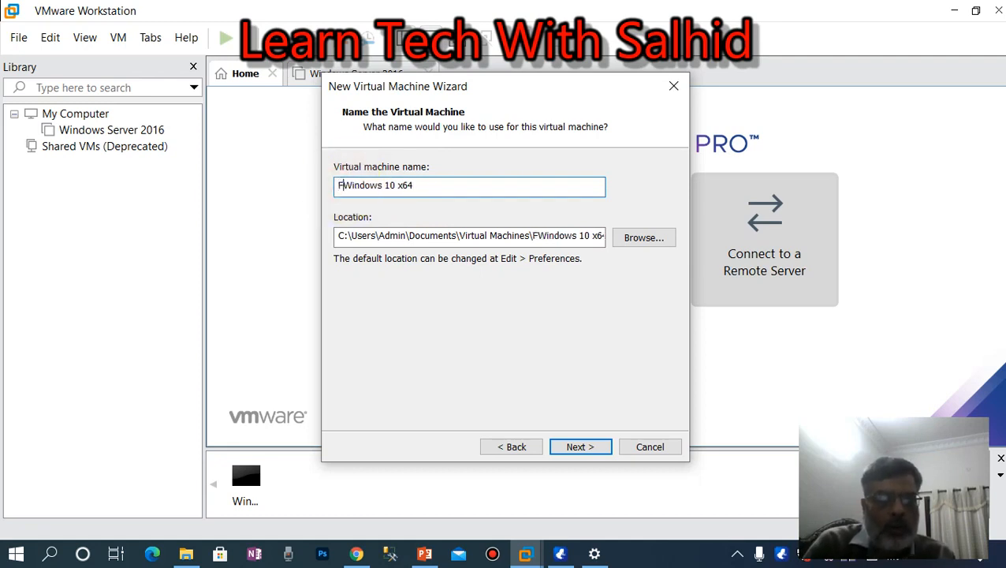
type("st")
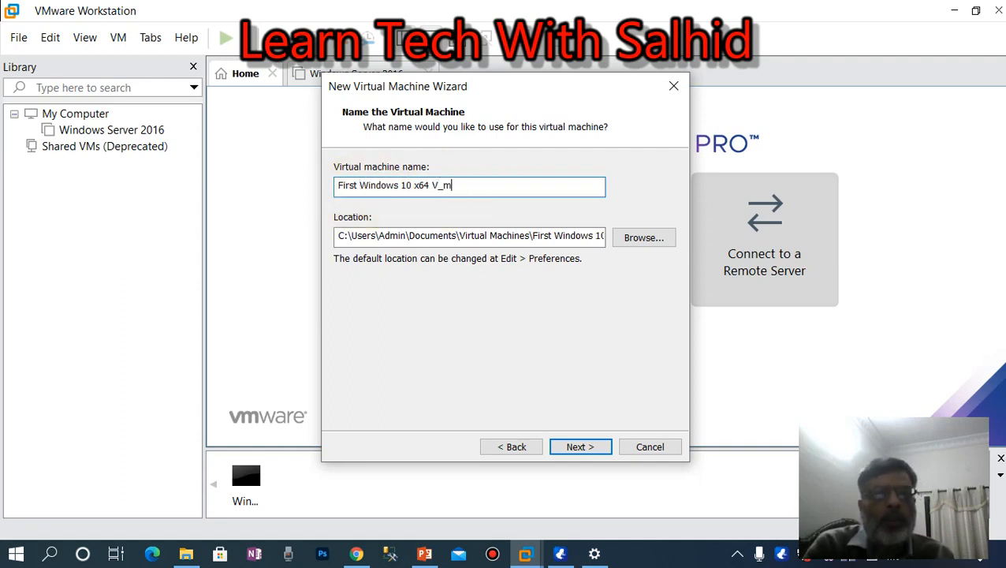
key("BackSpace")
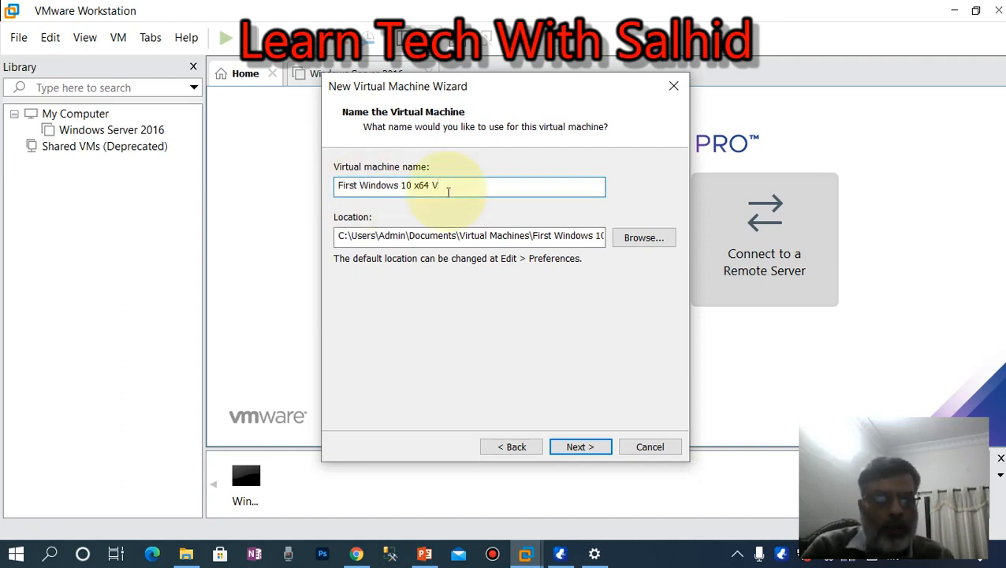
type("M")
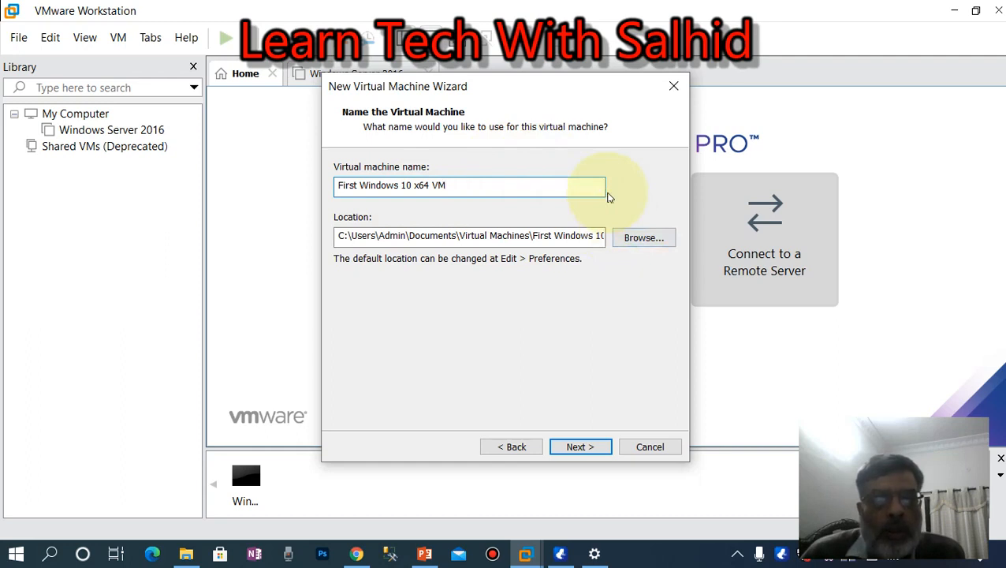
Step: Browse for the virtual machine's location and select the Vm folder on drive D
left_click(657, 241)
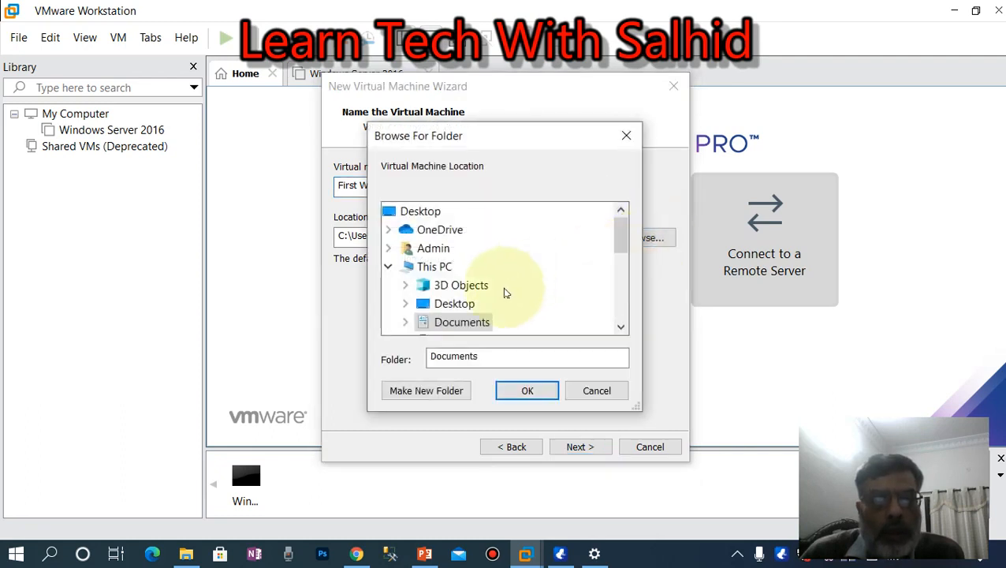
left_click_drag(623, 243, 620, 298)
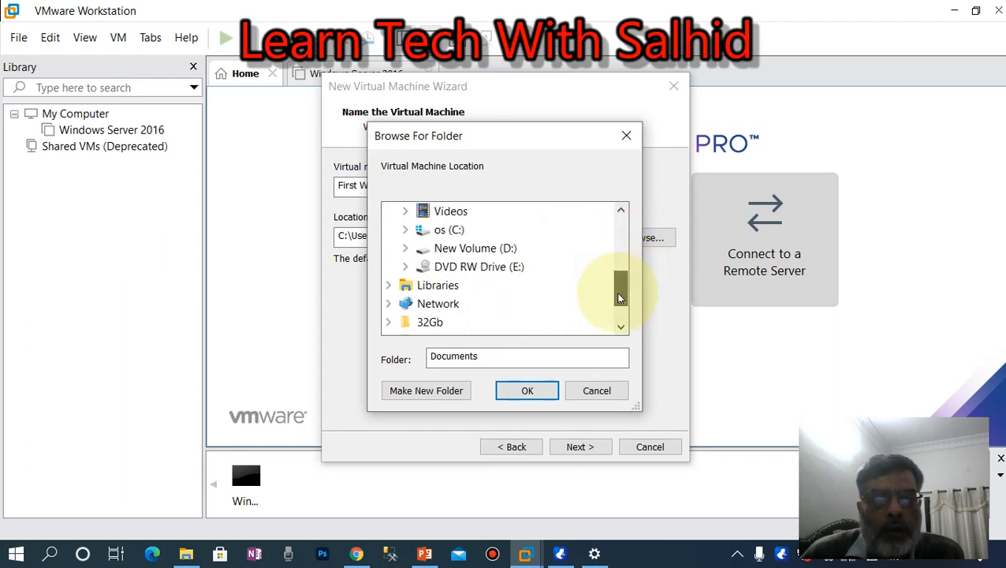
left_click(406, 248)
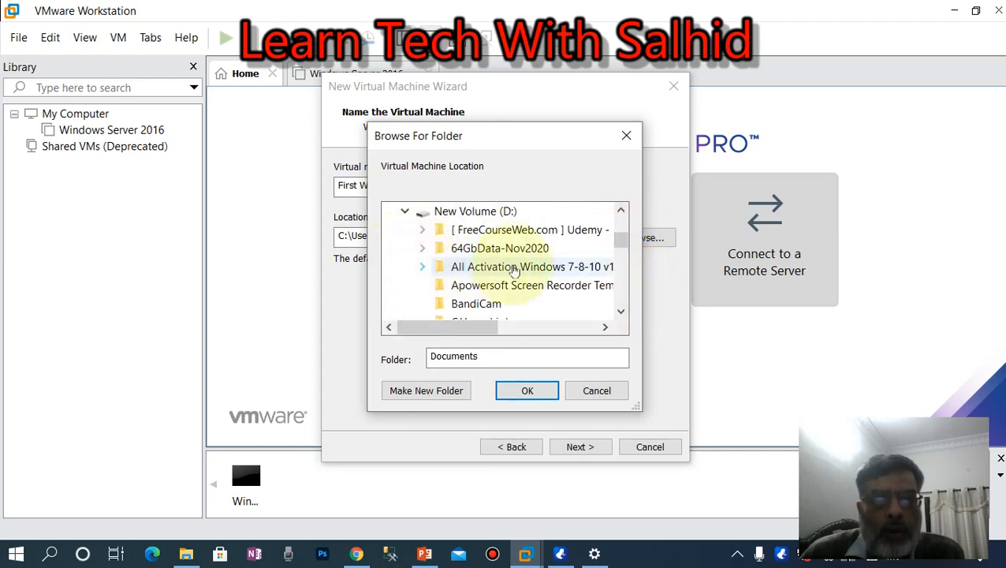
left_click_drag(626, 238, 622, 278)
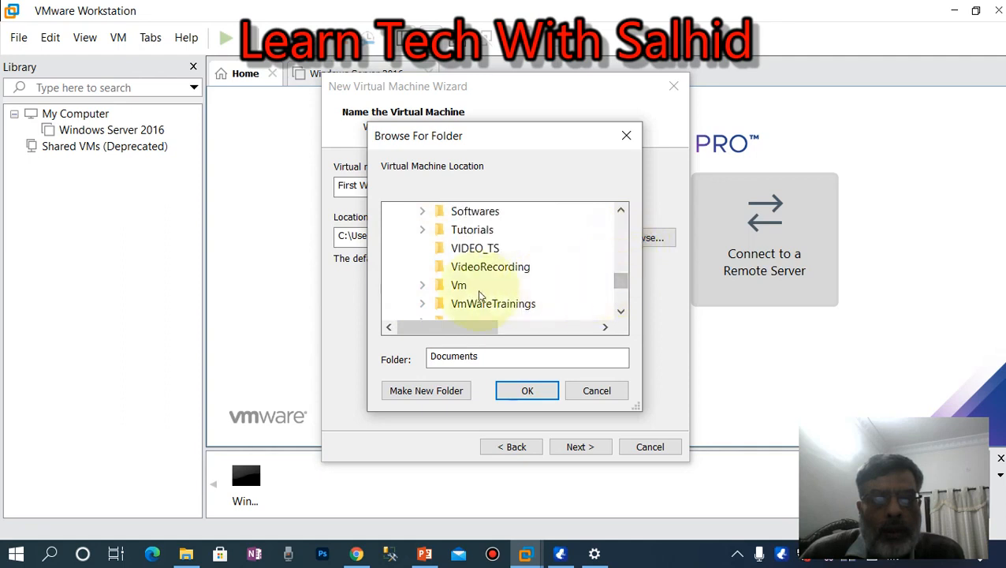
double_click(439, 286)
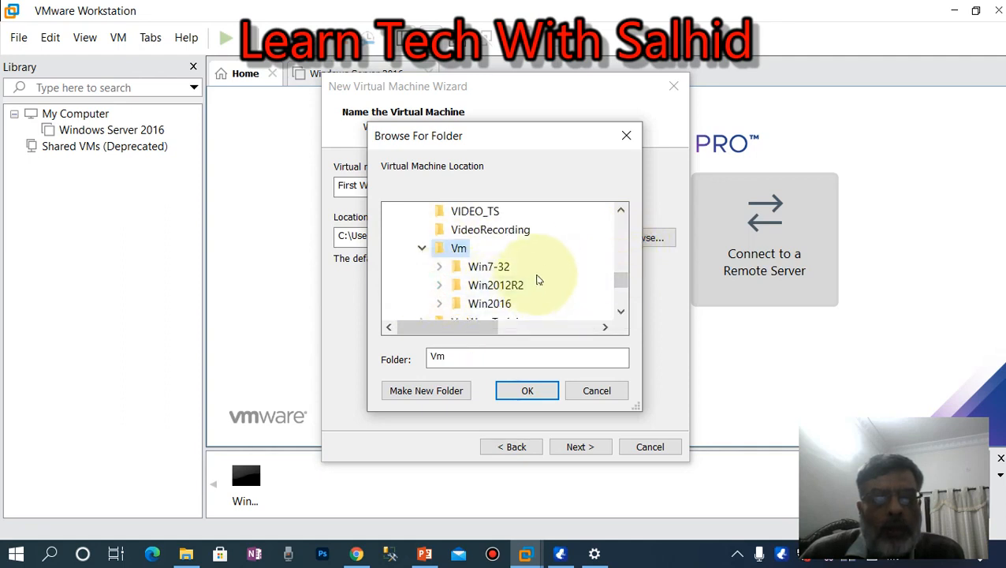
left_click_drag(622, 278, 614, 284)
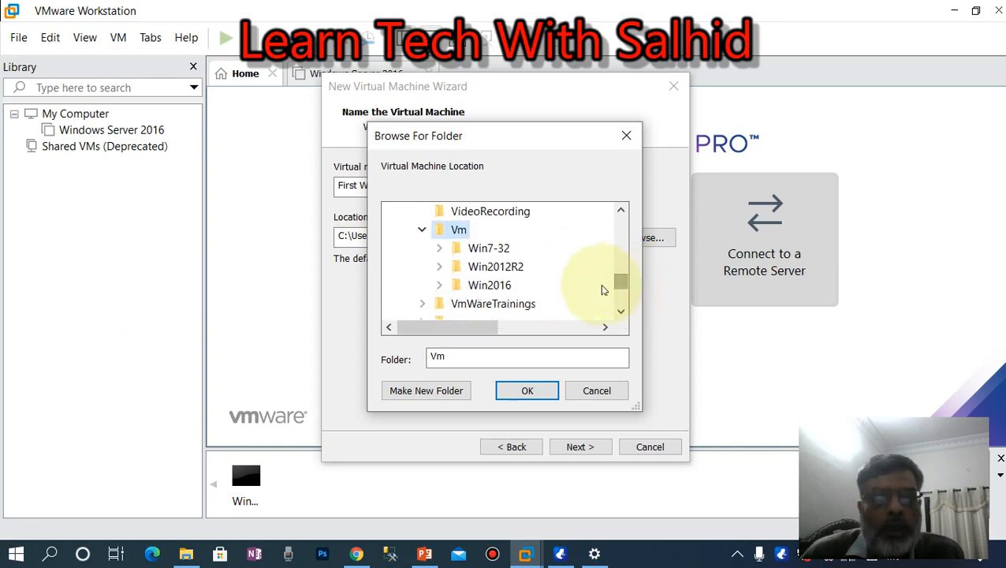
Step: Create a folder named Windows-10 inside Vm and use it as the virtual machine's location
left_click(440, 391)
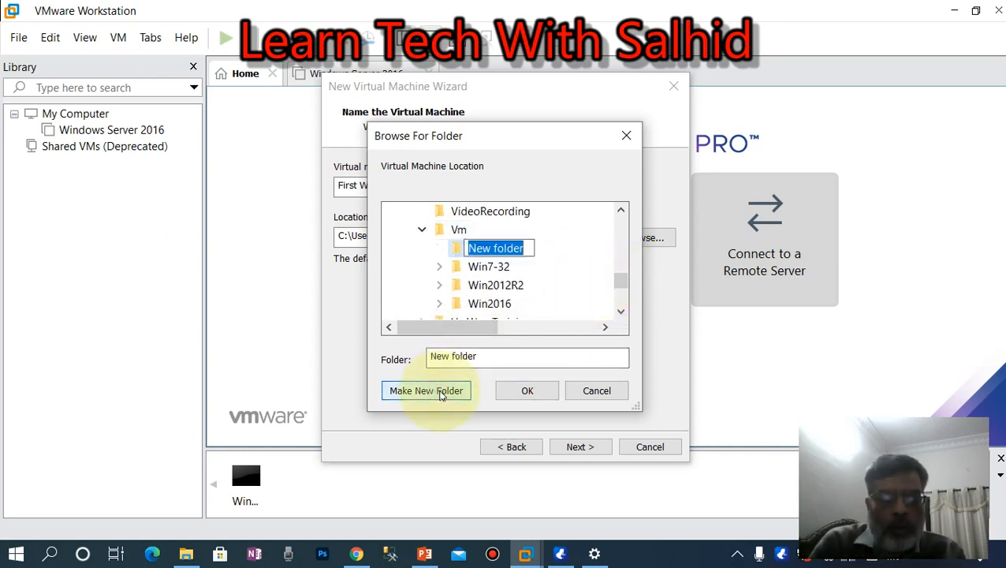
type("Windows ")
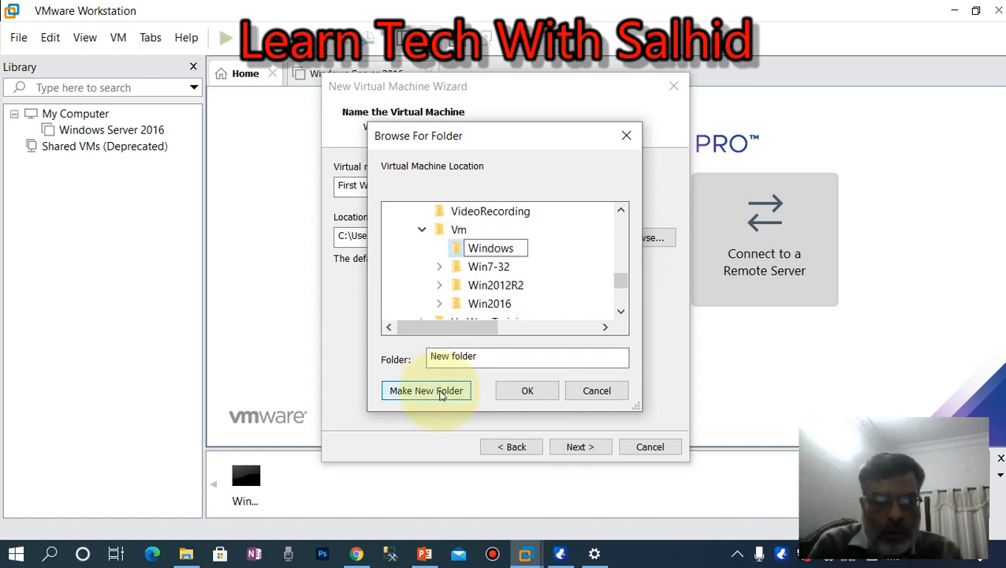
type("-10")
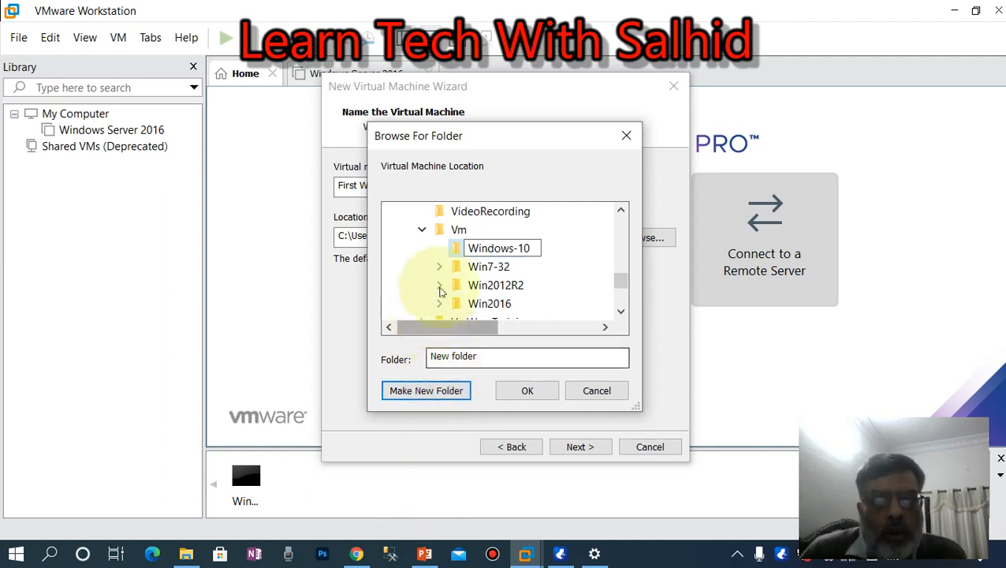
left_click(457, 250)
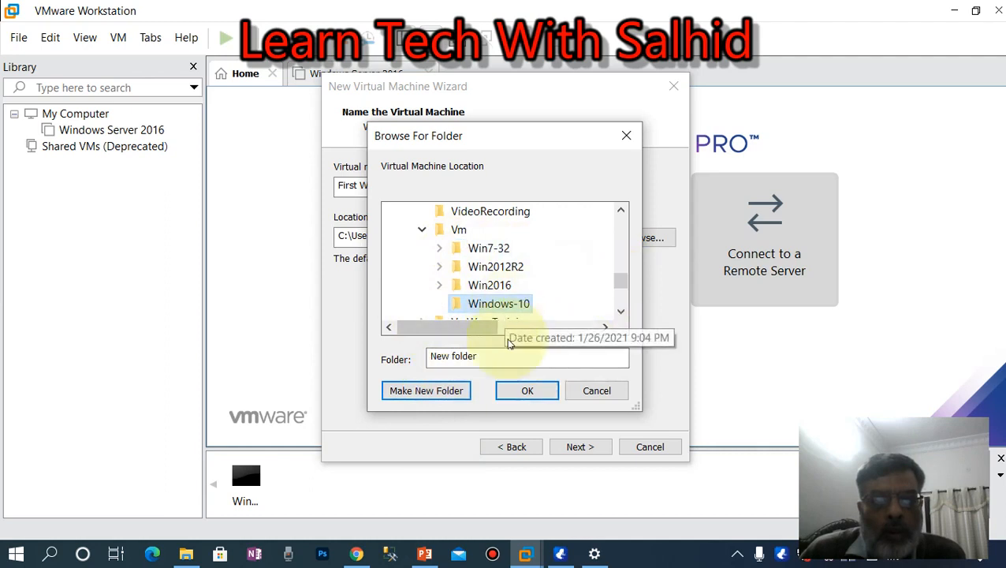
left_click(525, 395)
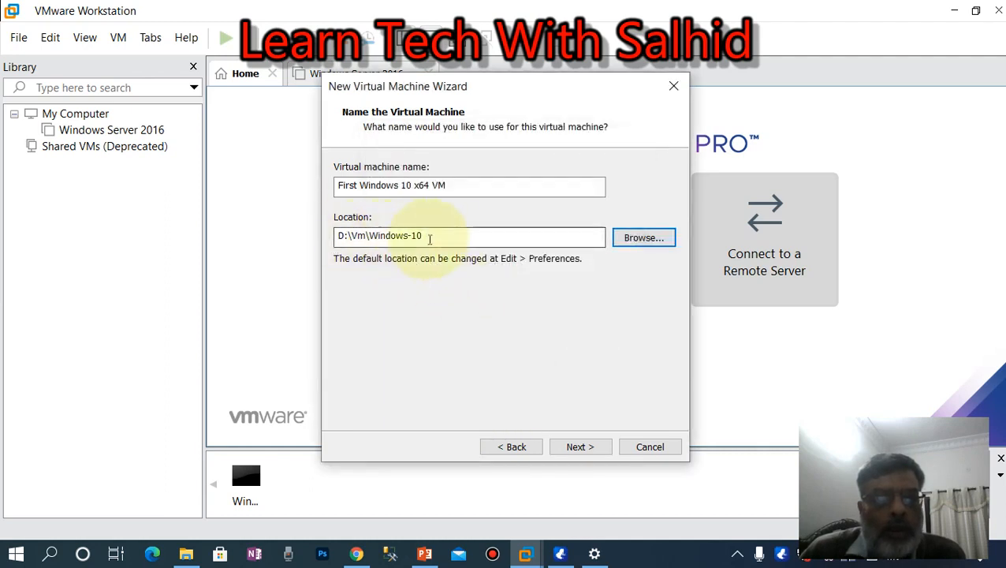
Step: Accept a 60 GB virtual disk split into multiple files and finish creating the virtual machine
left_click(575, 447)
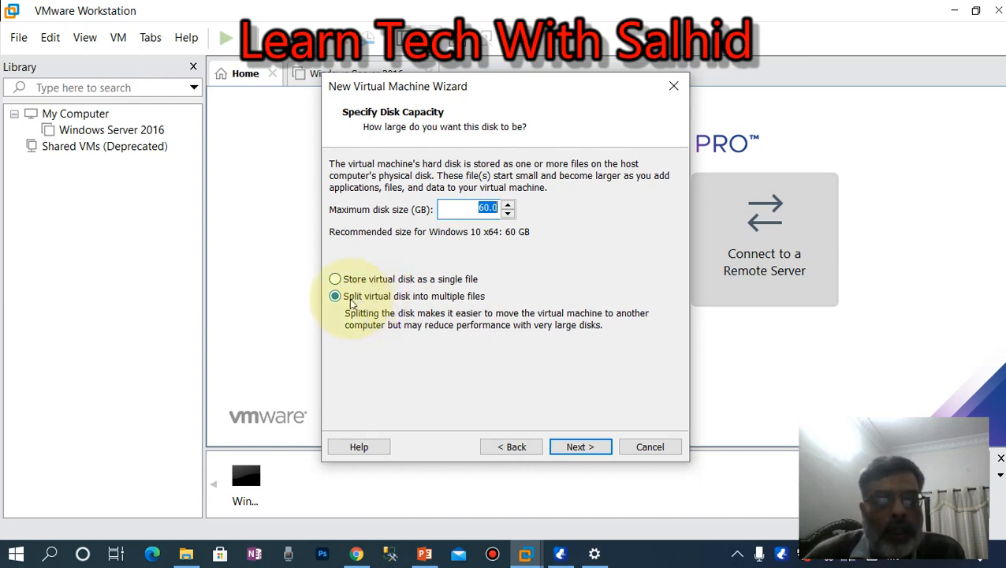
left_click(582, 448)
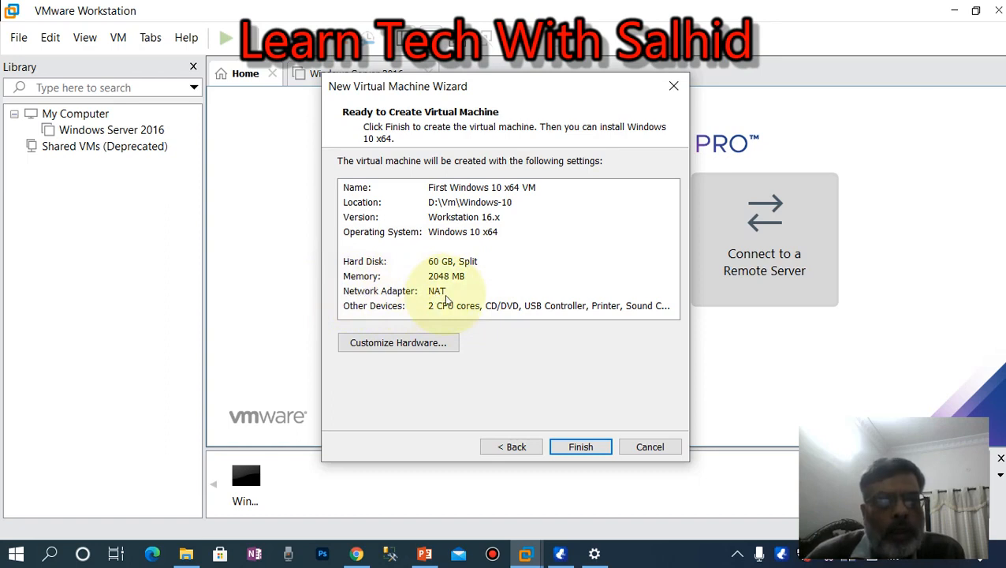
left_click(581, 447)
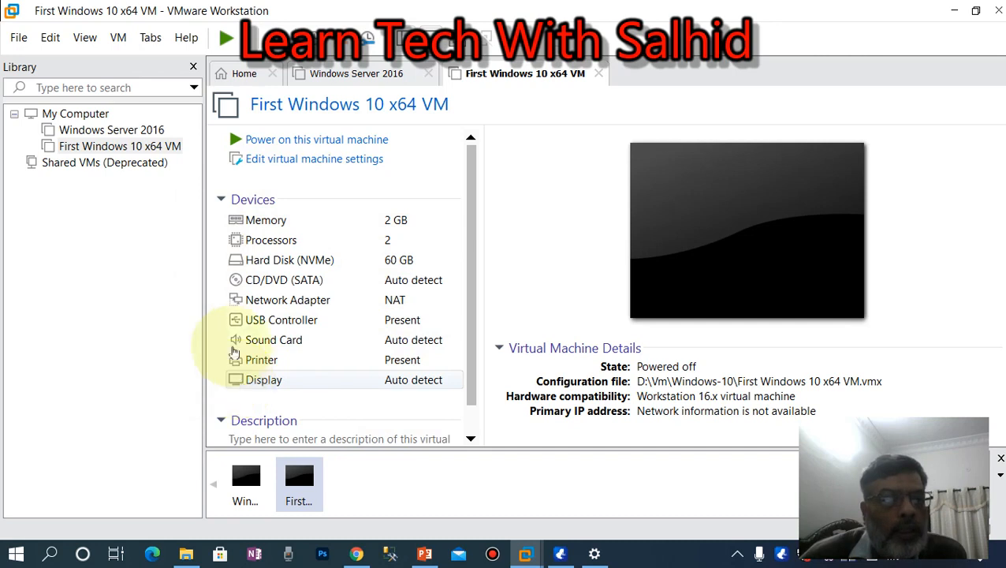
Step: Open the settings of First Windows 10 x64 VM and set its memory to 2196 MB
right_click(145, 148)
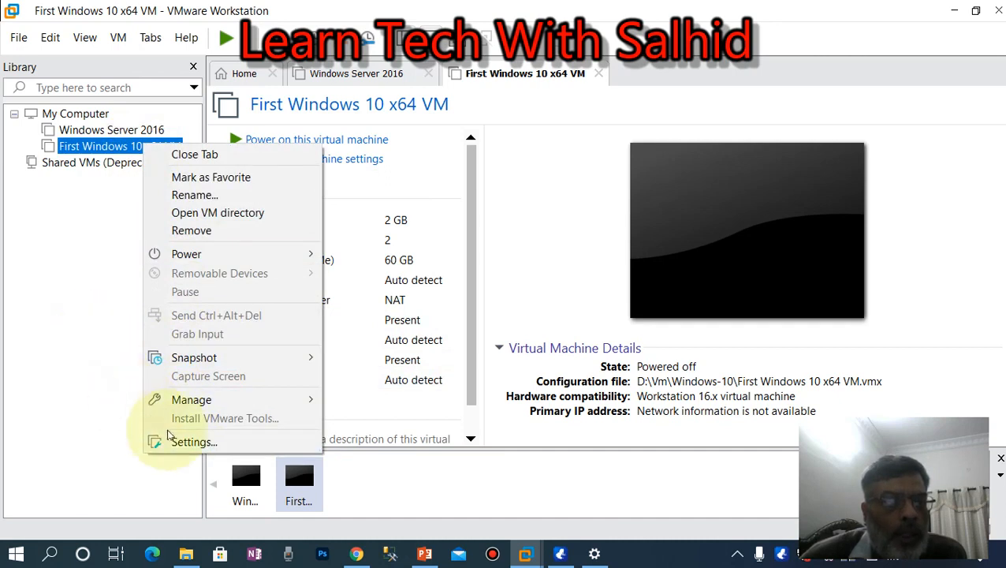
left_click(49, 340)
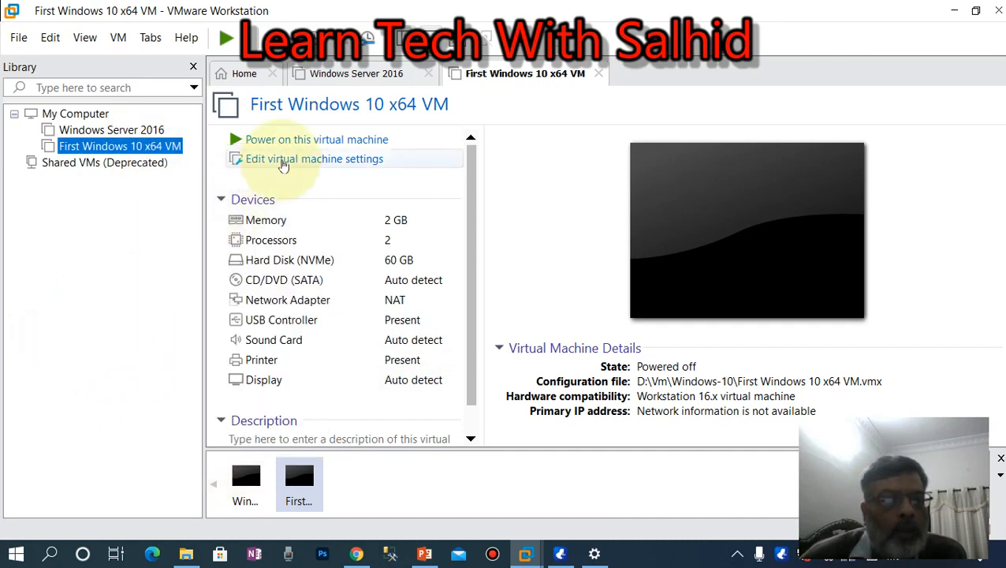
right_click(136, 148)
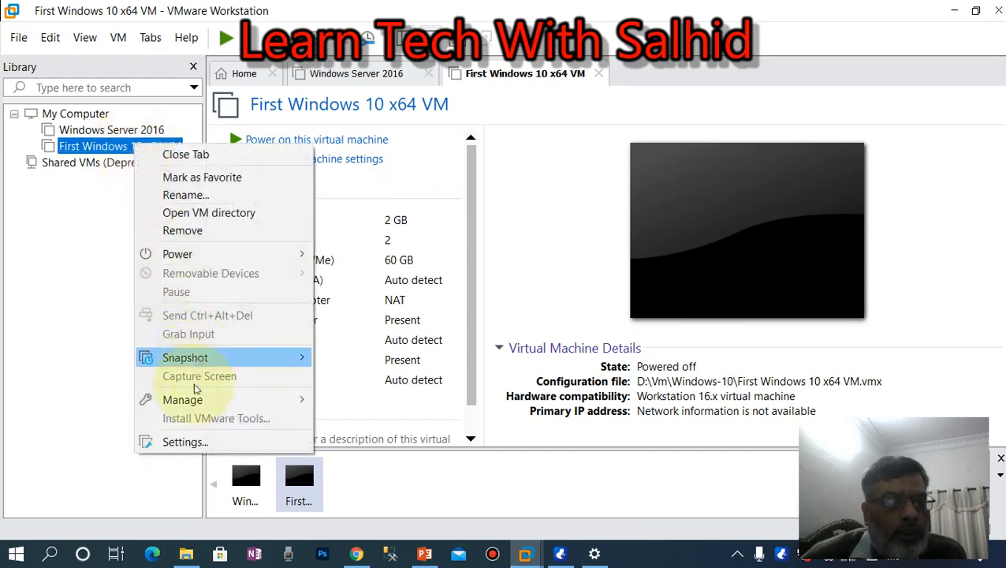
left_click(190, 443)
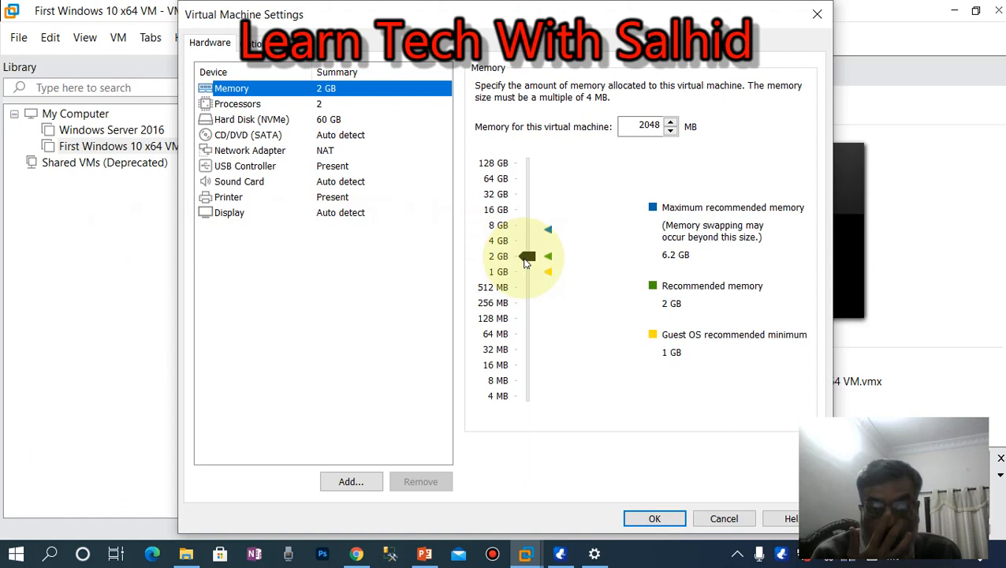
left_click_drag(527, 262, 526, 173)
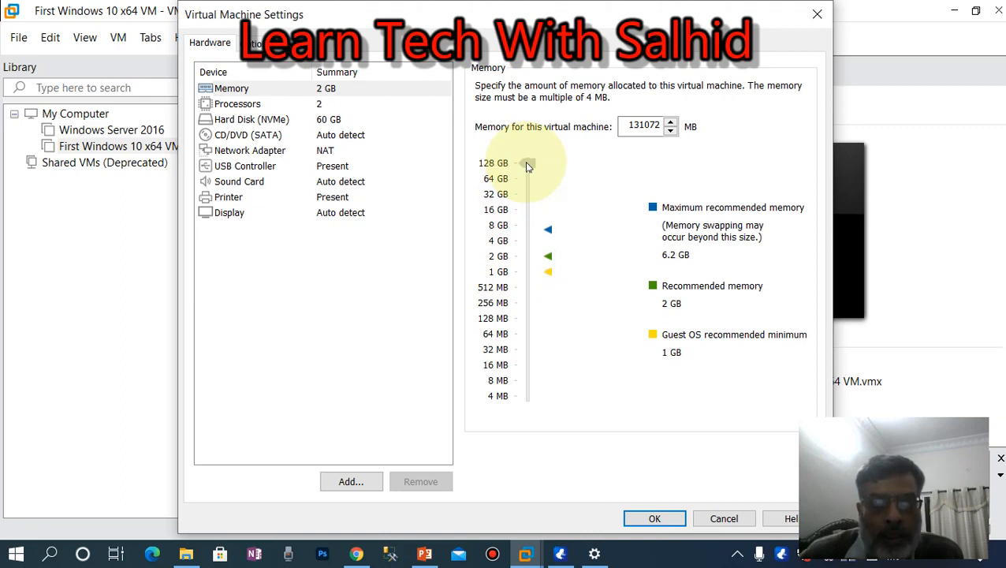
left_click_drag(528, 165, 529, 263)
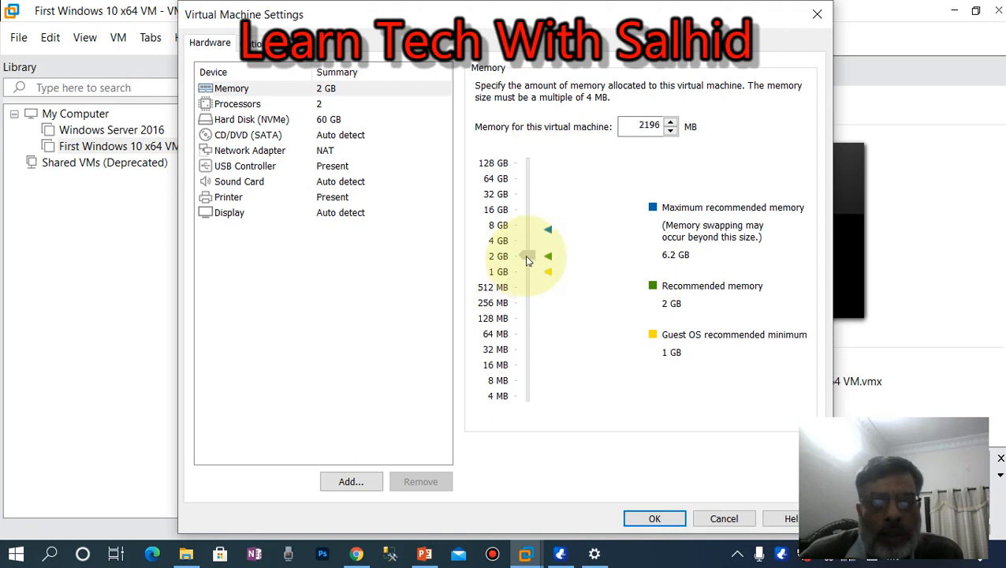
Step: Try the virtual machine with 32 processors and 32 cores per processor
left_click(229, 103)
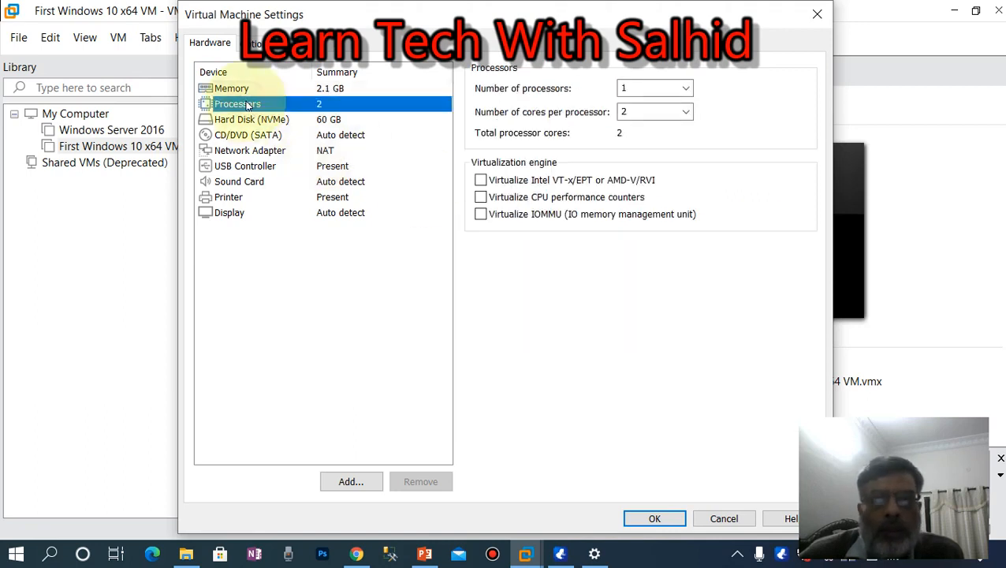
left_click(686, 90)
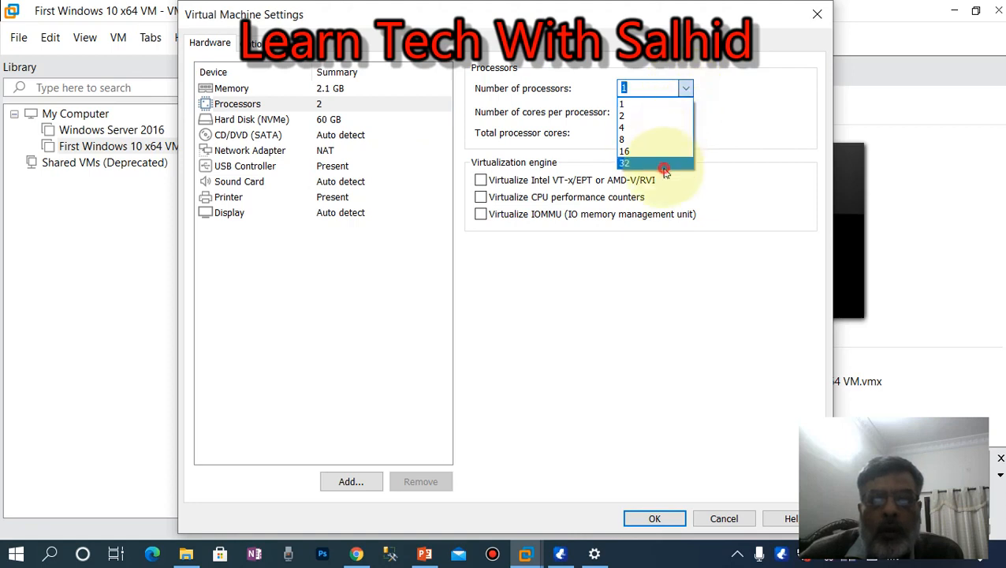
left_click(665, 168)
left_click(687, 112)
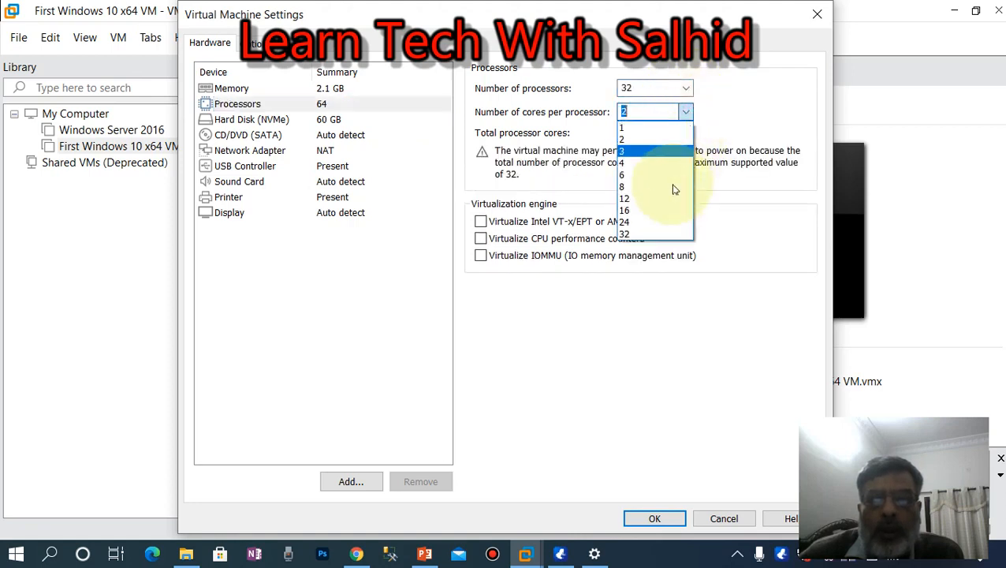
left_click(660, 235)
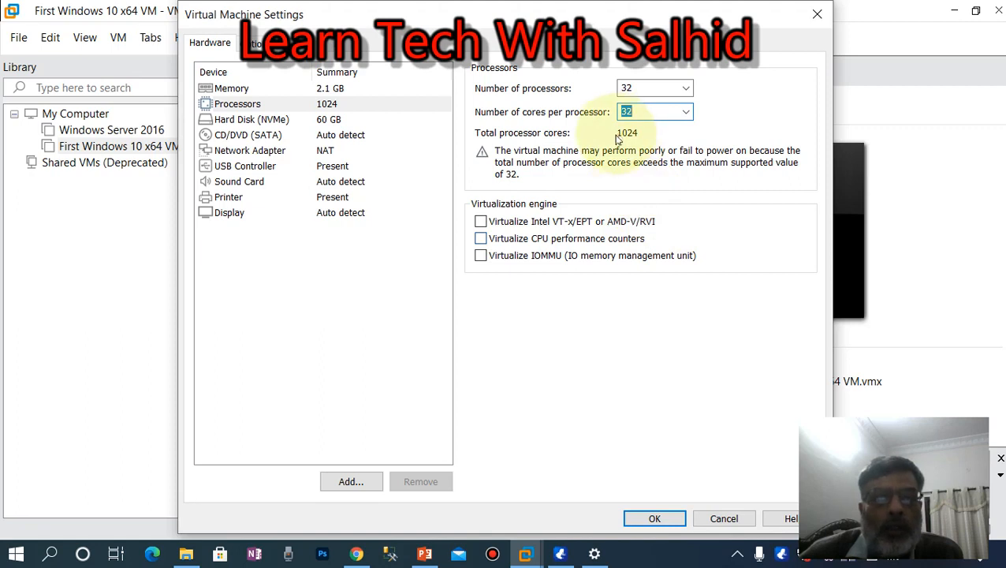
Step: Set the virtual machine to 2 processors with 2 cores per processor
left_click(686, 112)
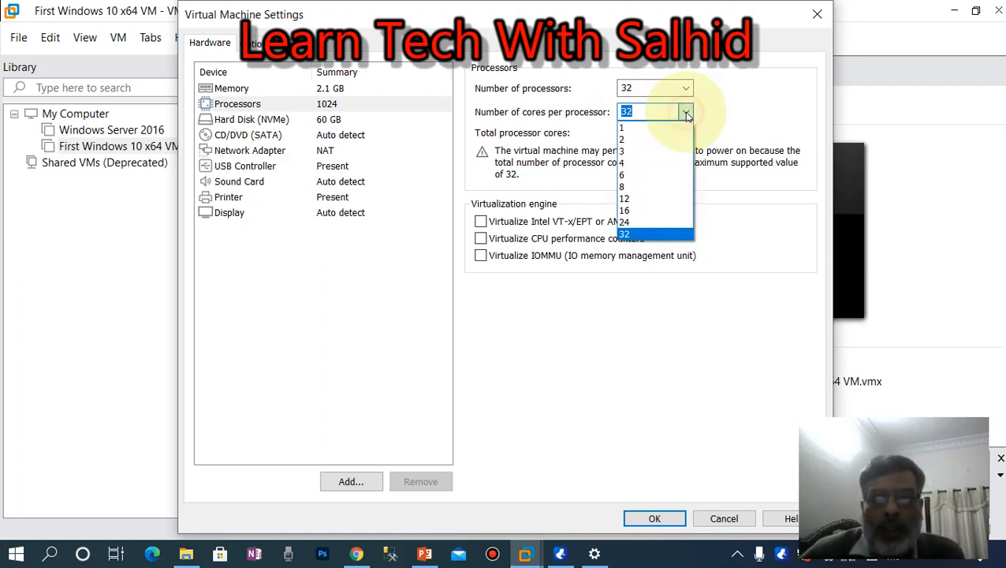
left_click(687, 113)
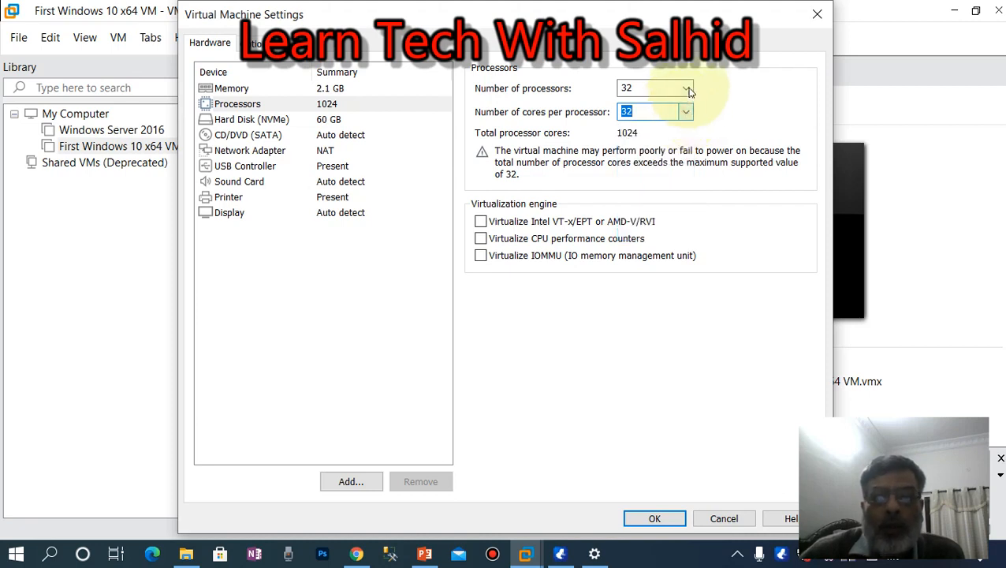
left_click(686, 88)
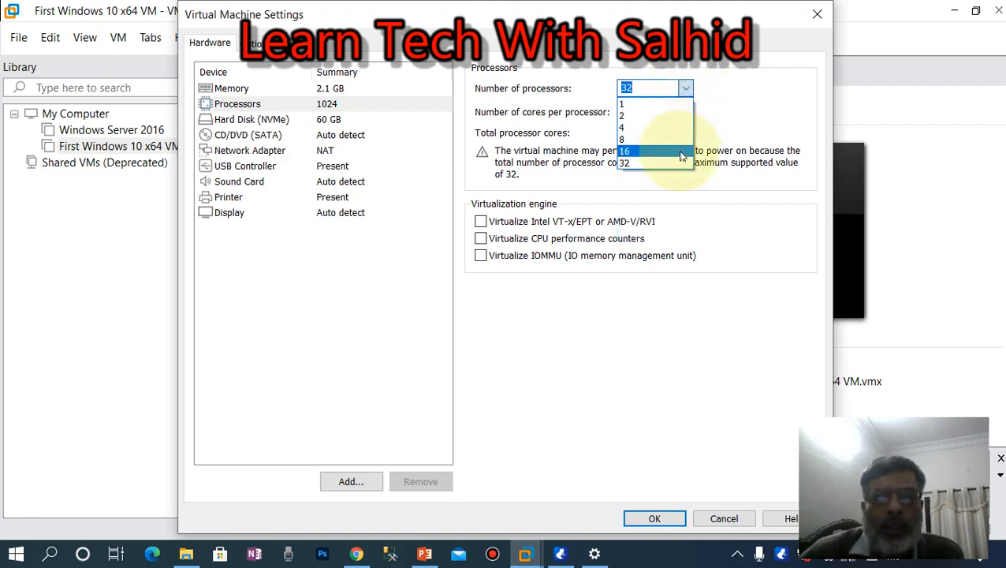
left_click(745, 97)
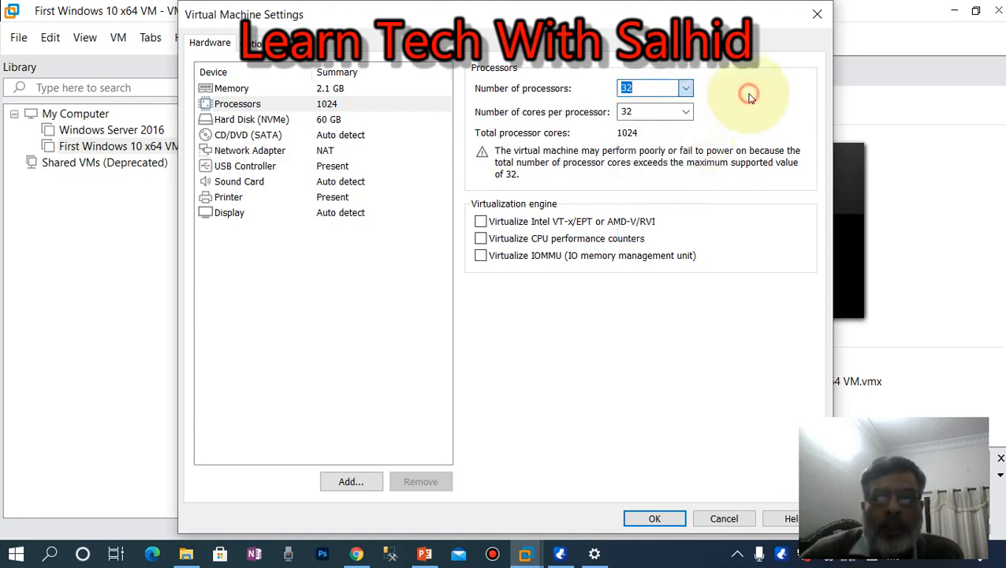
left_click(686, 89)
left_click(670, 115)
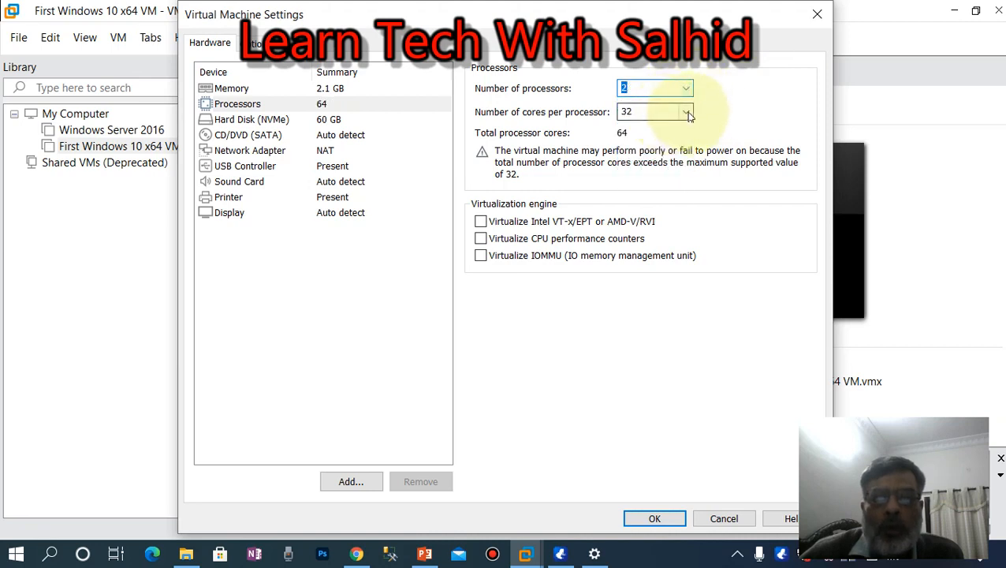
left_click(685, 112)
left_click(670, 139)
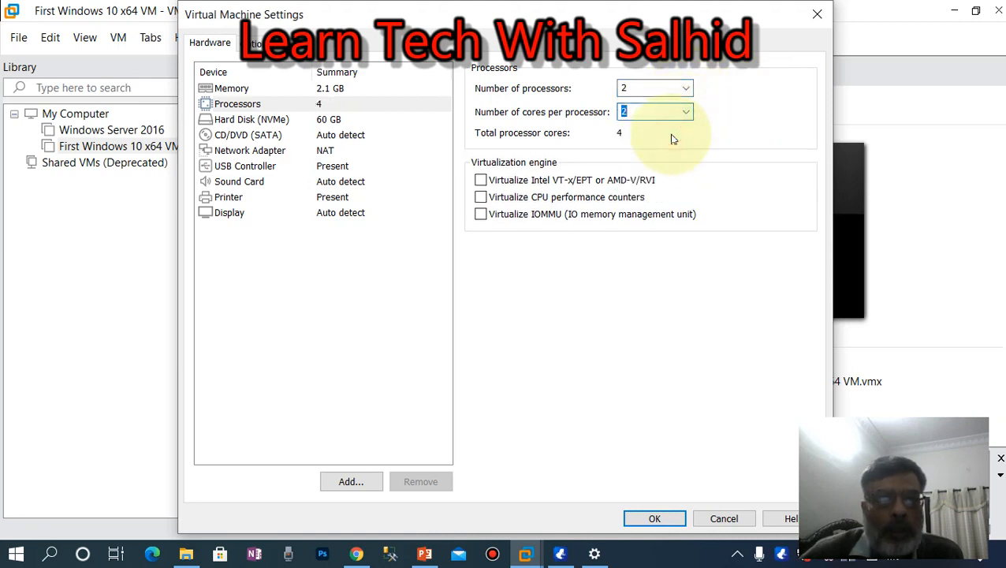
Step: Examine the NVMe hard disk's capacity, disk information and disk utilities
left_click(306, 121)
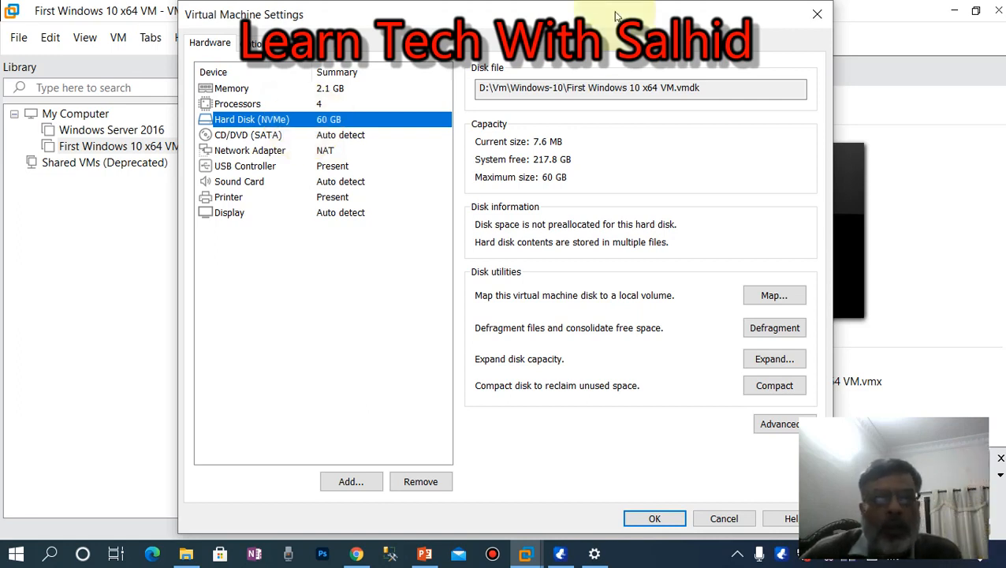
left_click_drag(616, 14, 458, 14)
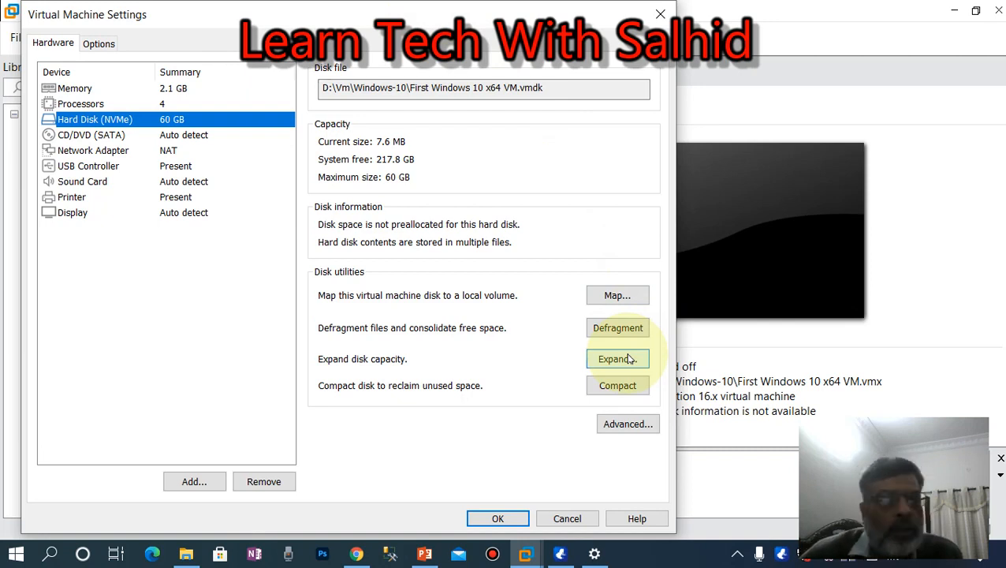
Step: Switch the CD/DVD (SATA) drive to use an ISO image file and browse to New Volume (D:) for it
left_click(117, 140)
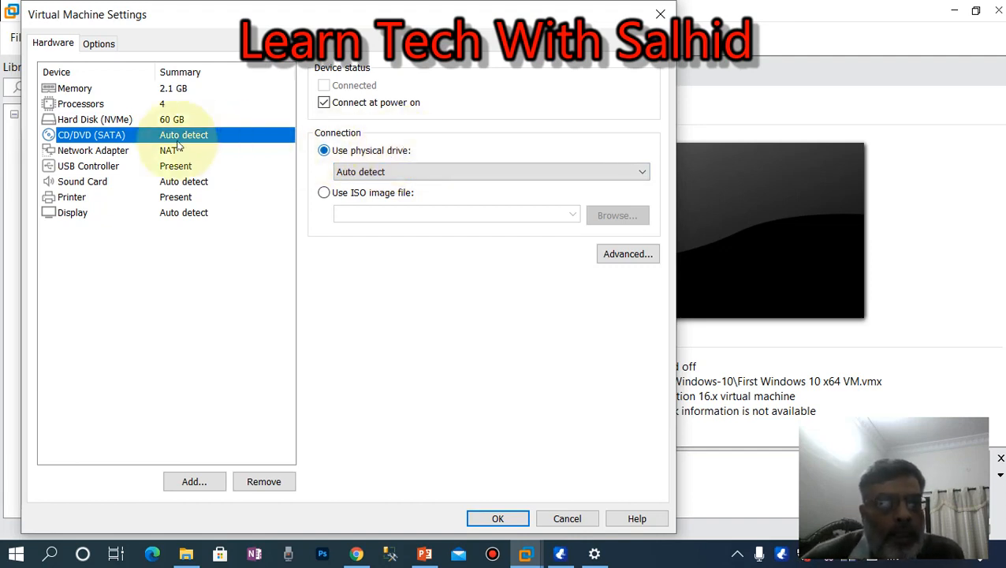
left_click(321, 194)
left_click(621, 225)
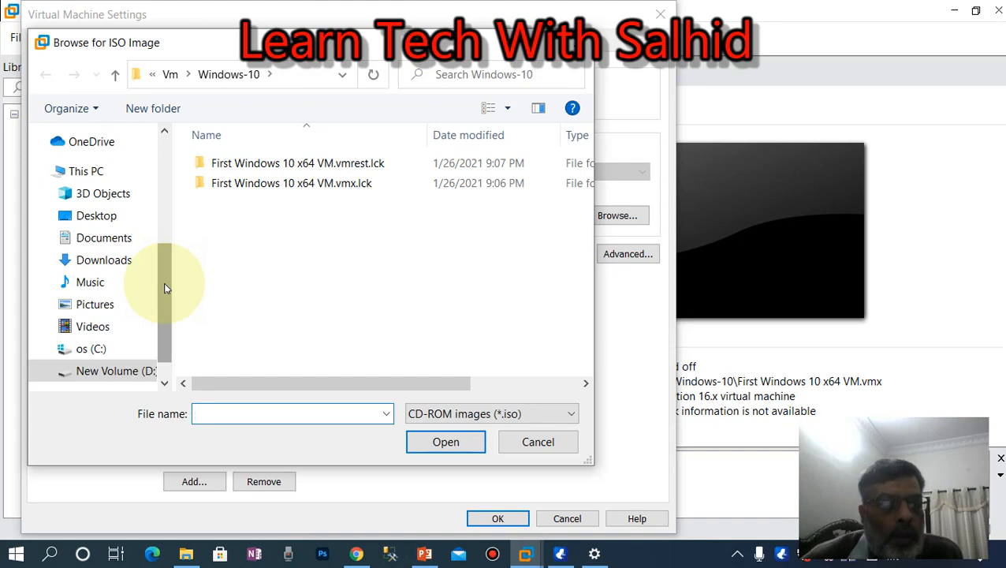
scroll(166, 288, "down", 2)
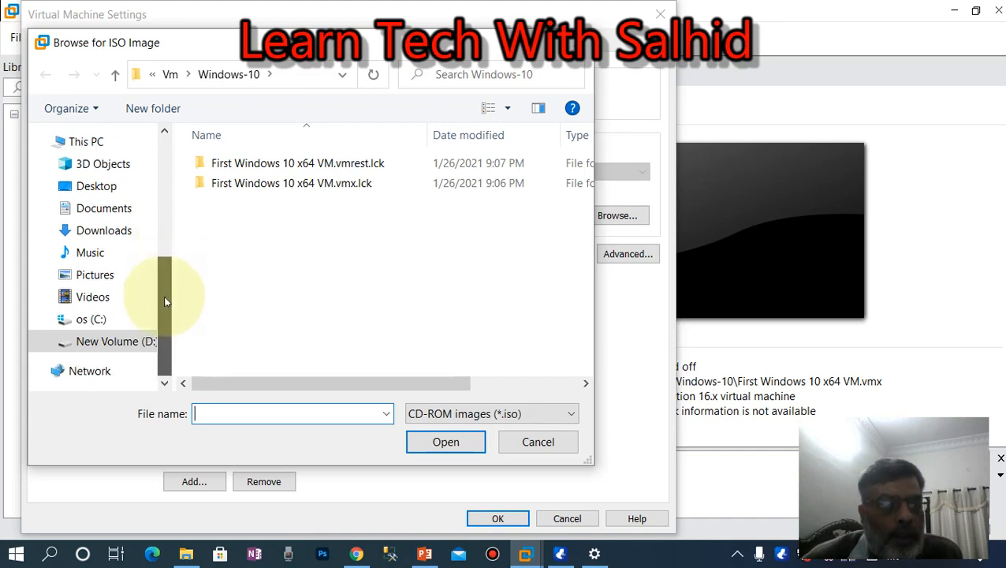
left_click(118, 343)
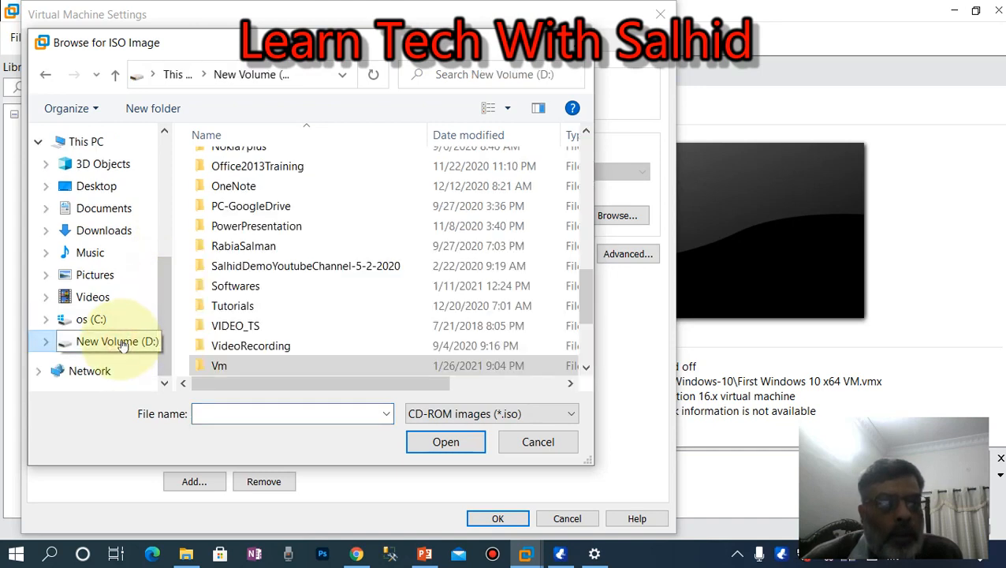
Step: Look through the folders on New Volume (D:) for the one holding the Windows 10 installation image
left_click(250, 248)
key("i")
key("i")
key("i")
key("i")
key("i")
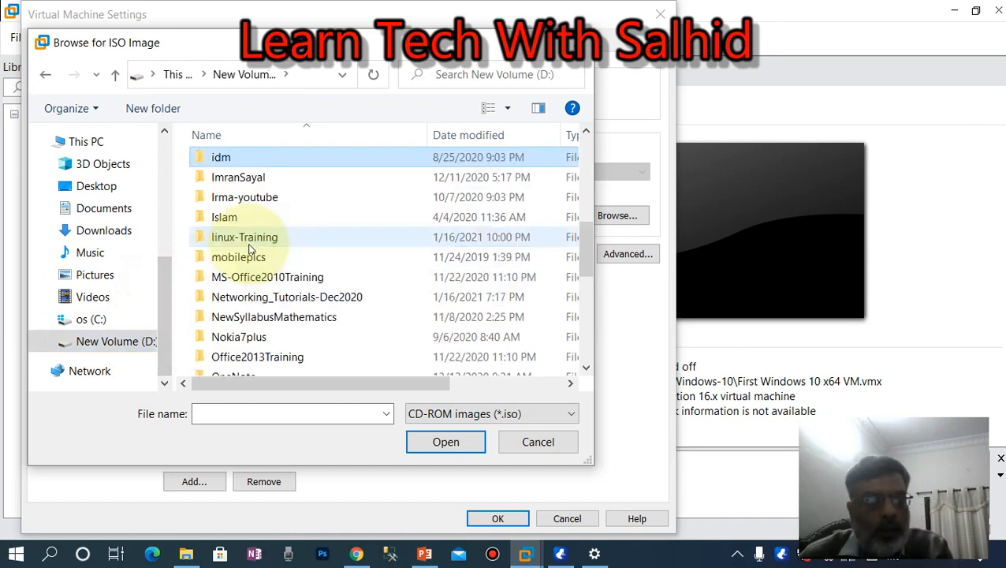
key("i")
key("i")
key("i")
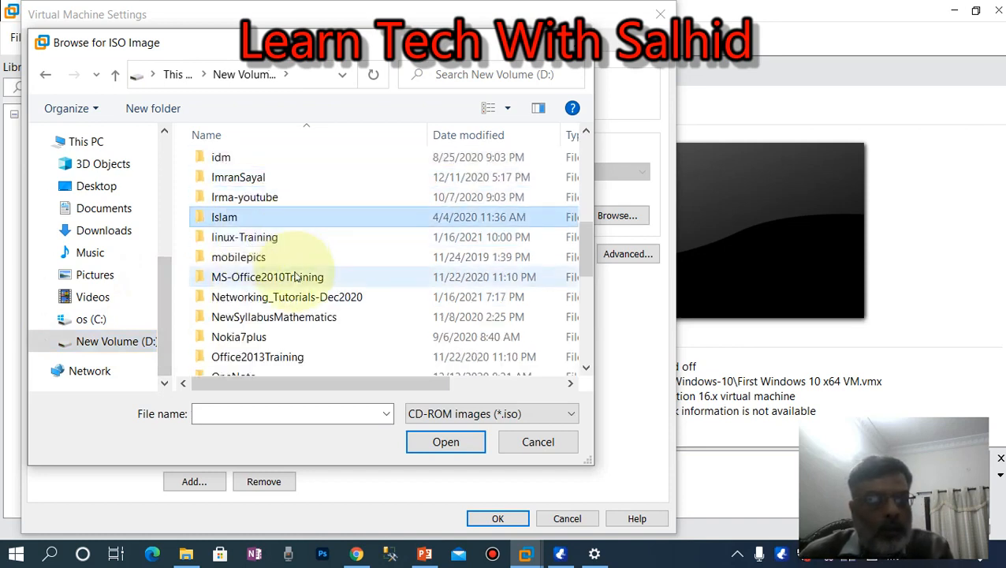
key("o")
key("o")
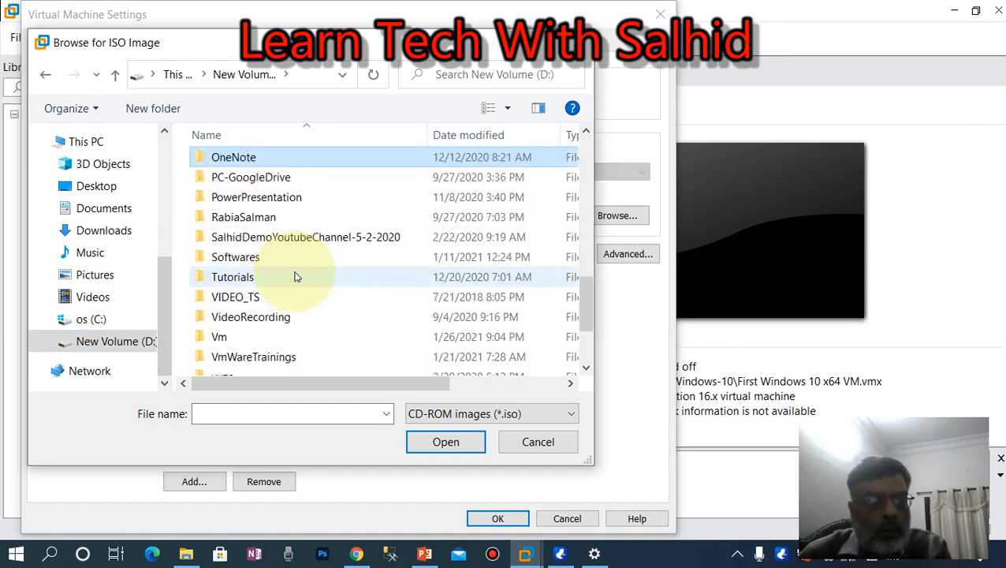
key("o")
key("o")
scroll(296, 276, "up", 10)
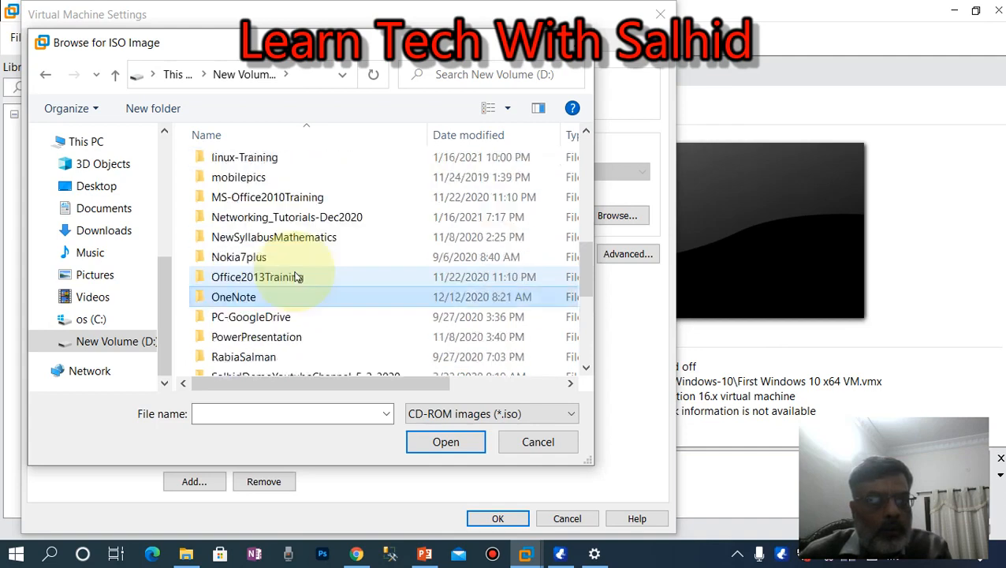
scroll(296, 276, "down", 10)
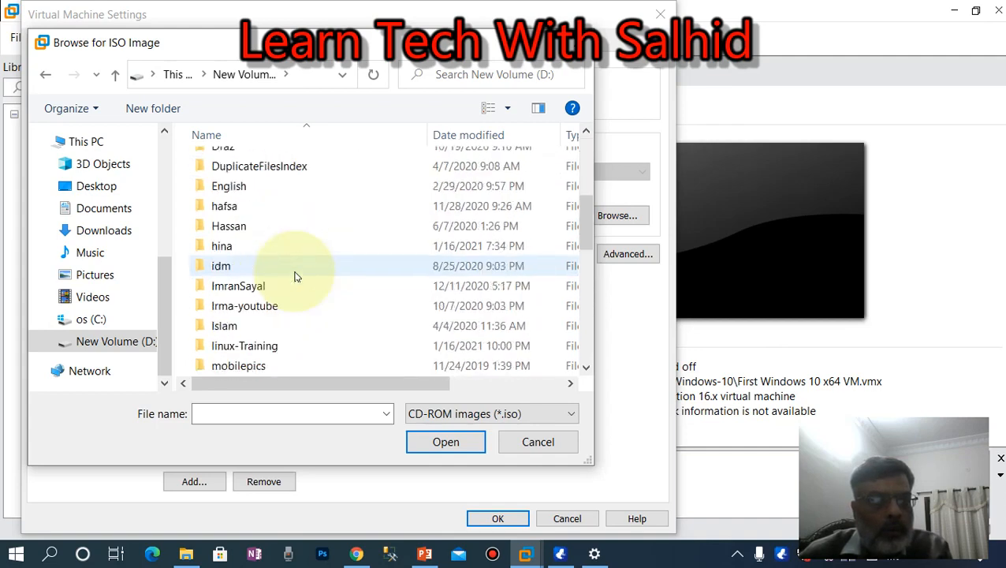
scroll(296, 276, "down", 3)
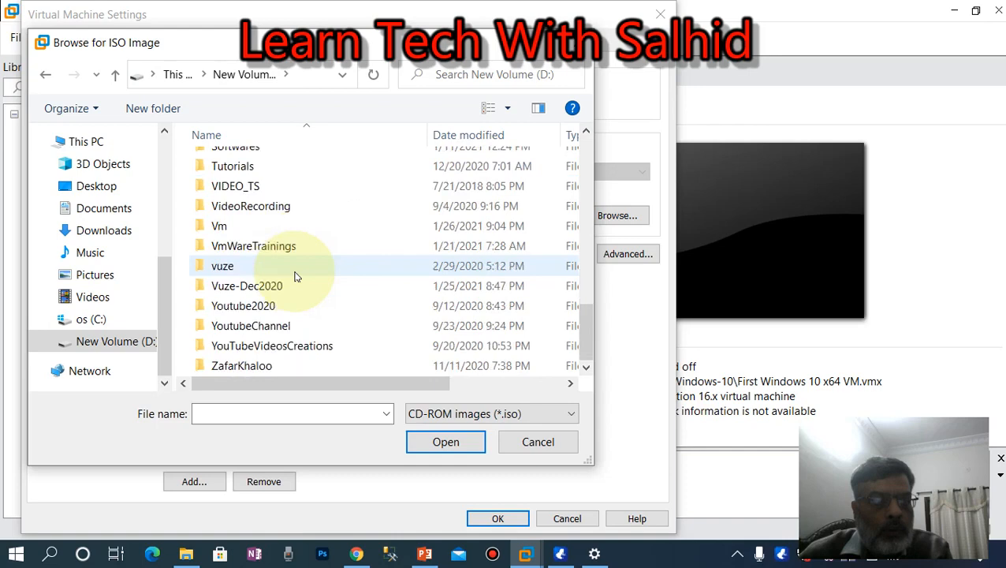
scroll(295, 276, "up", 10)
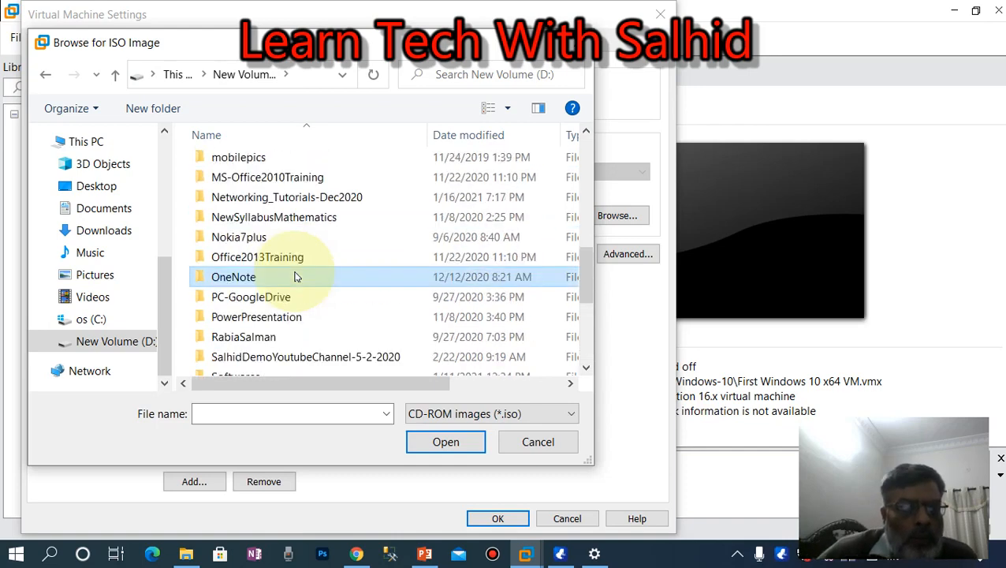
scroll(296, 277, "up", 5)
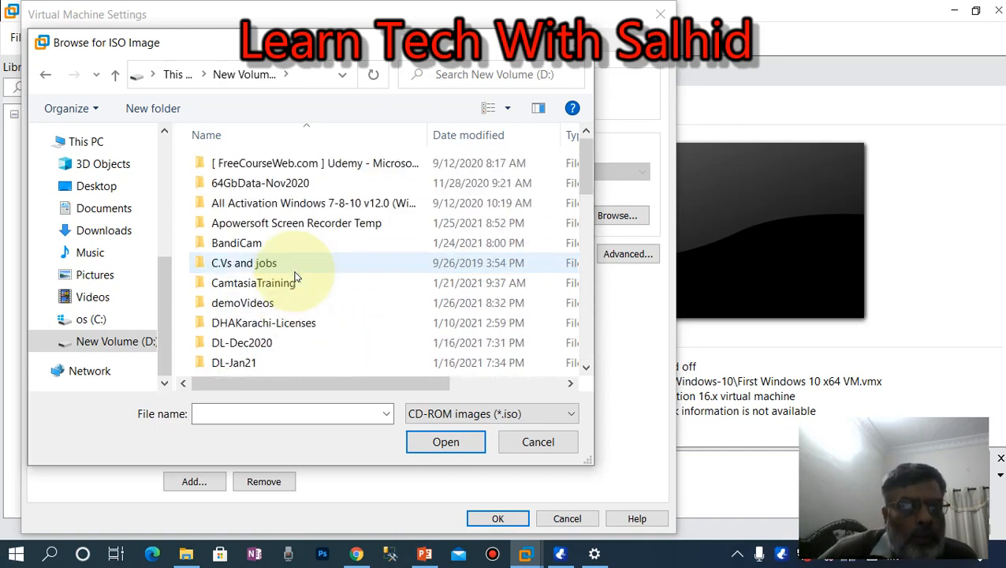
scroll(287, 297, "down", 1)
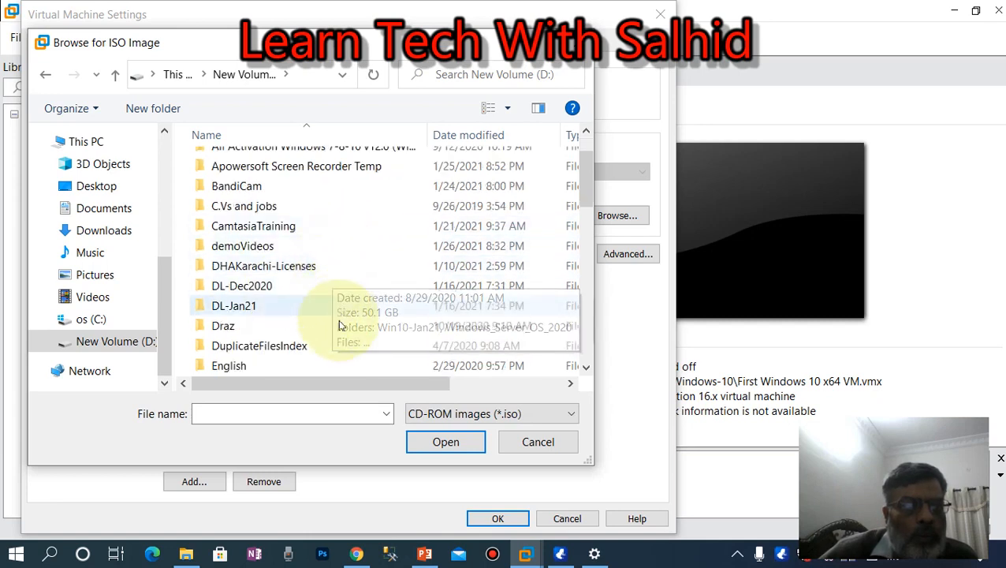
scroll(341, 331, "down", 1)
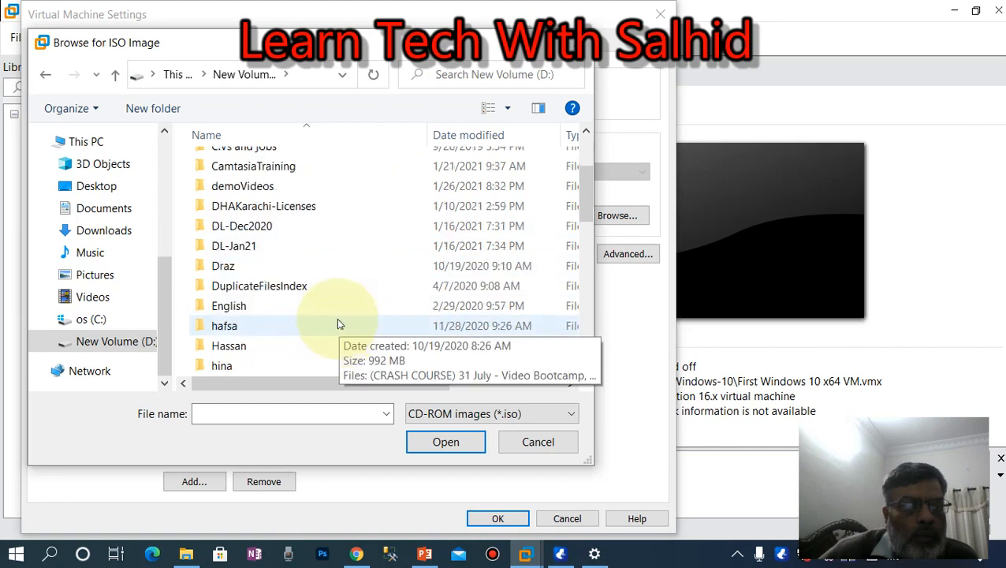
Step: Attach the SW_DVD9_Win_Pro_10_20H2.1_64BIT image from DHAKarachi-Licenses\Win10-Jan21 to the CD/DVD drive and save the virtual machine settings
double_click(292, 207)
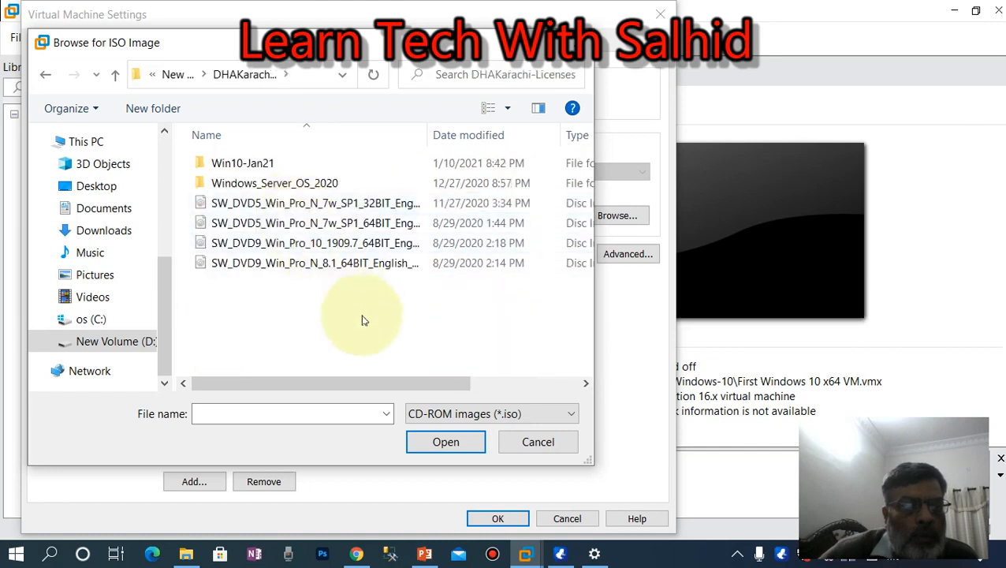
double_click(267, 167)
left_click(284, 163)
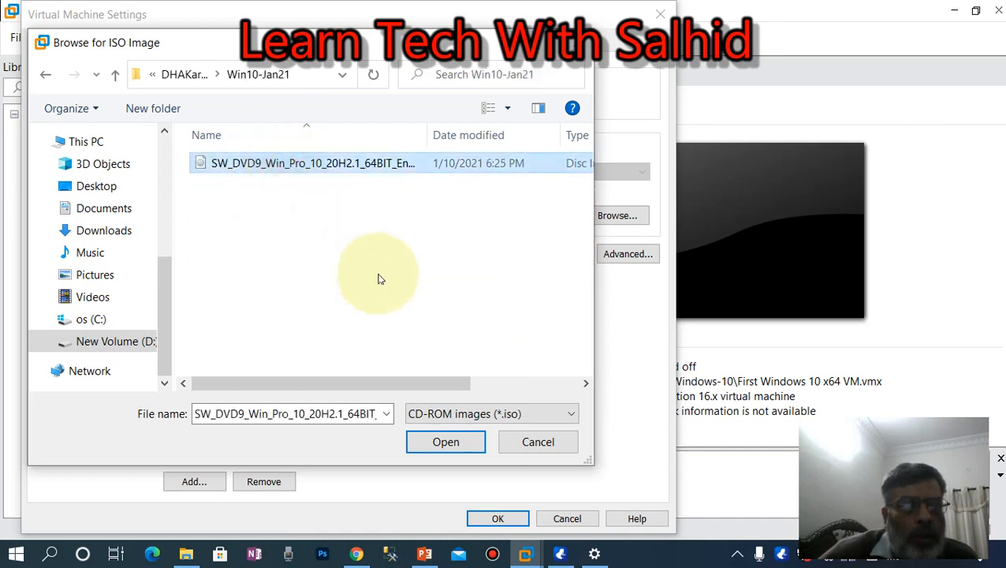
left_click_drag(431, 142, 456, 141)
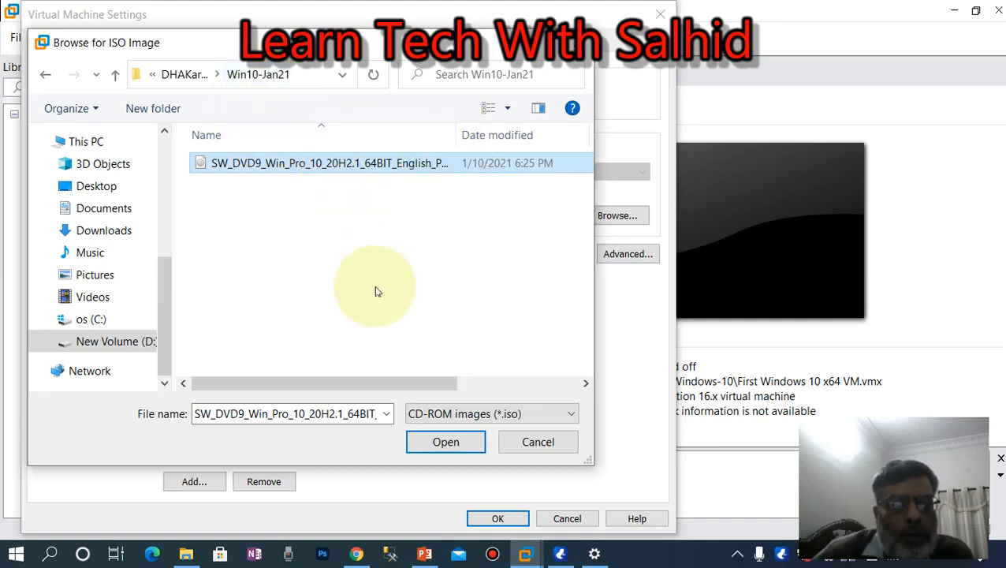
left_click(446, 443)
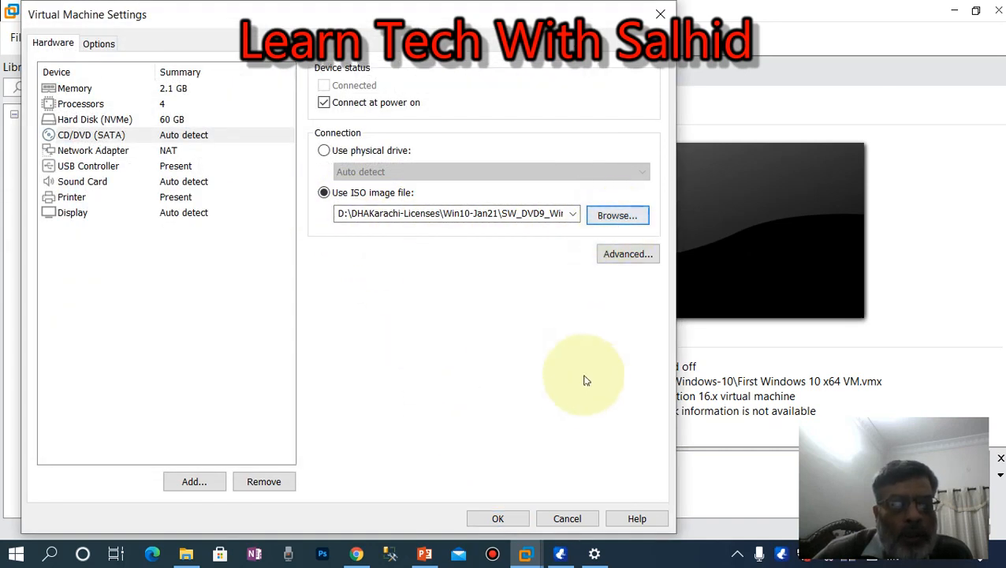
left_click(498, 519)
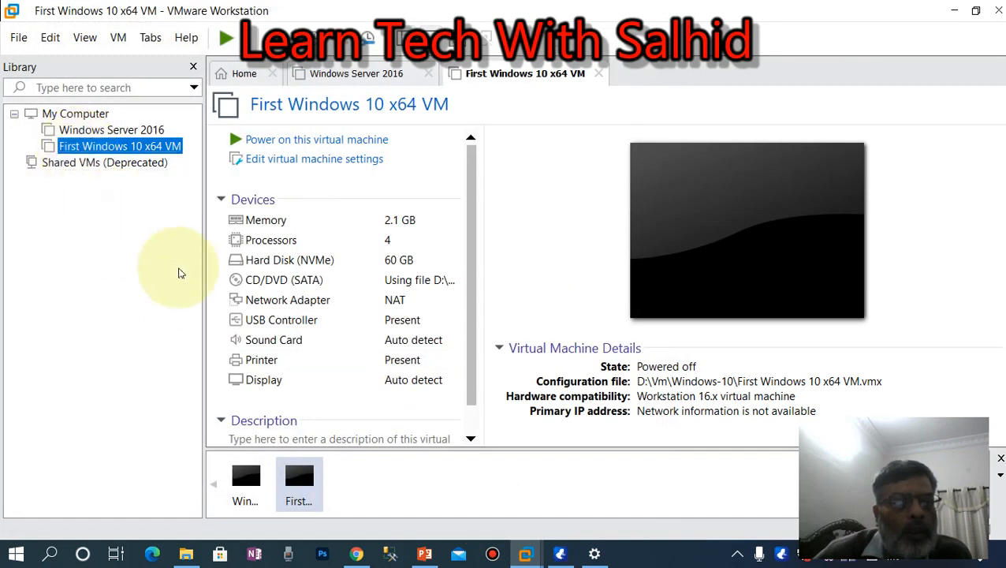
Step: Power on First Windows 10 x64 VM and dismiss the side channel mitigations hint
left_click(307, 139)
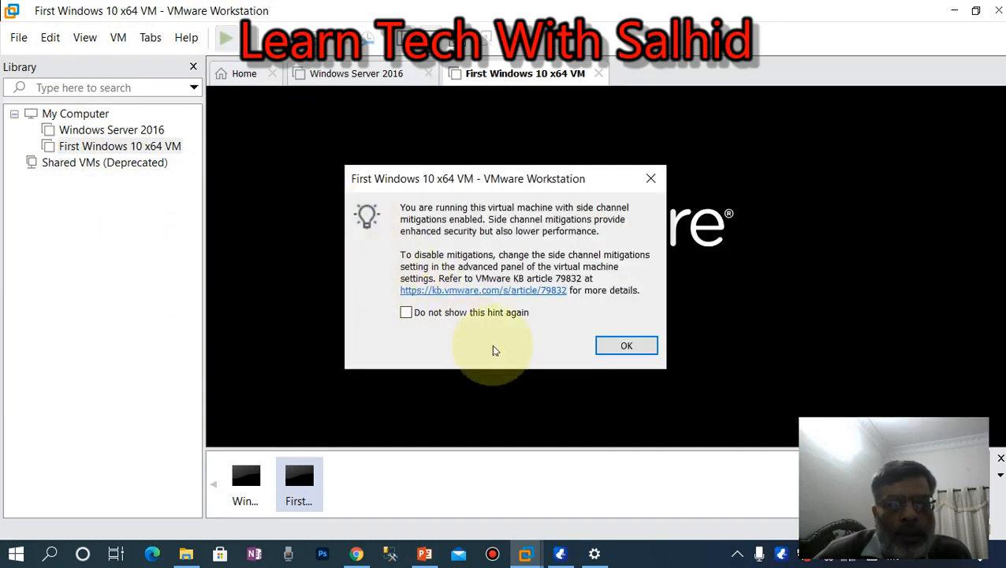
left_click(612, 347)
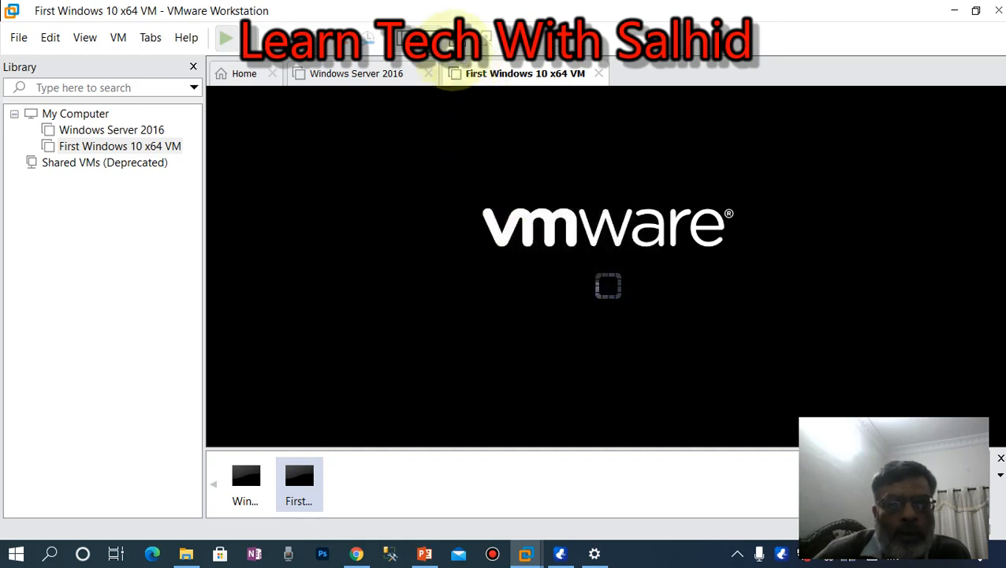
left_click(426, 37)
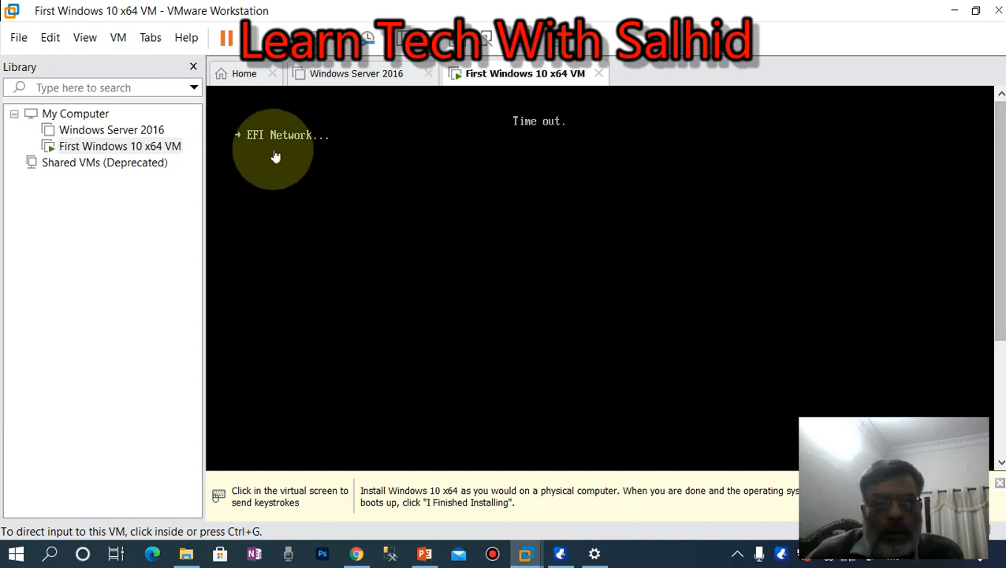
left_click(260, 130)
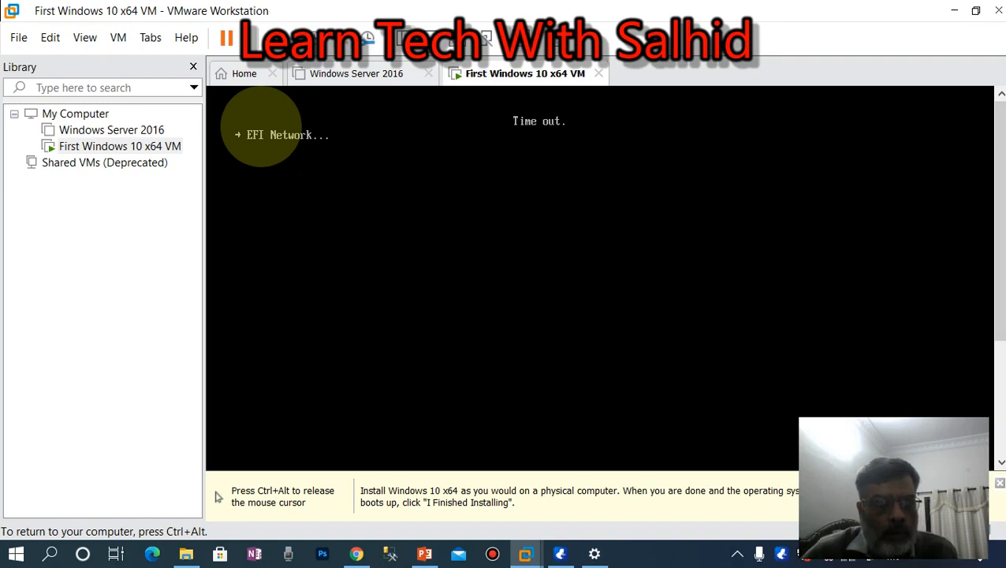
key("ctrl+alt")
left_click(313, 158)
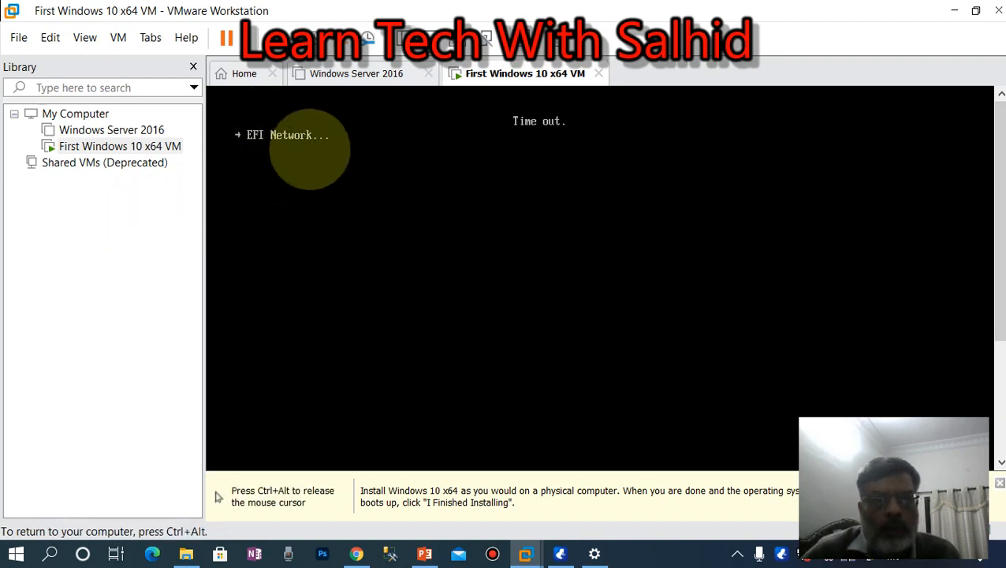
key("ctrl+alt")
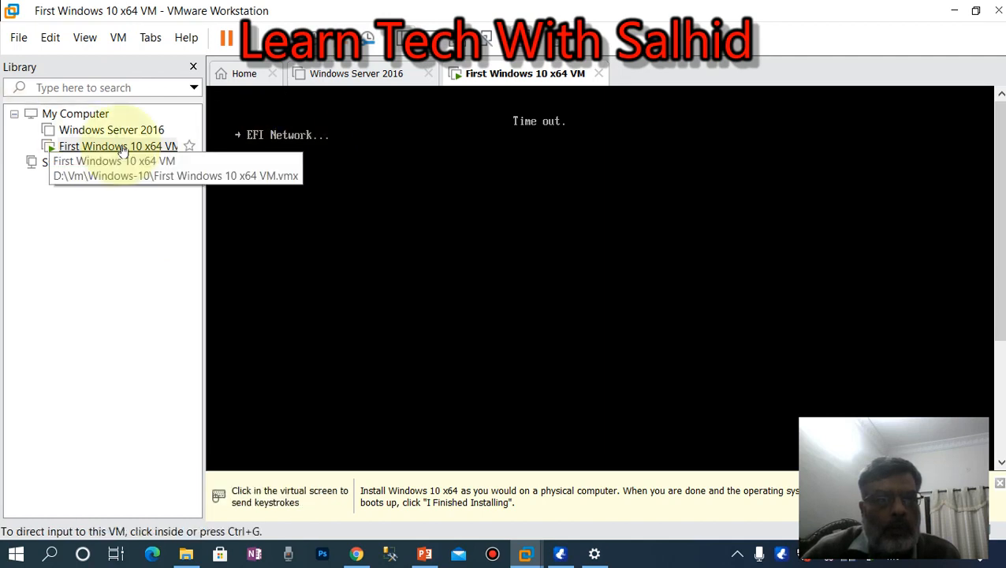
Step: Try to restart the boot of First Windows 10 x64 VM with a Reset
right_click(91, 152)
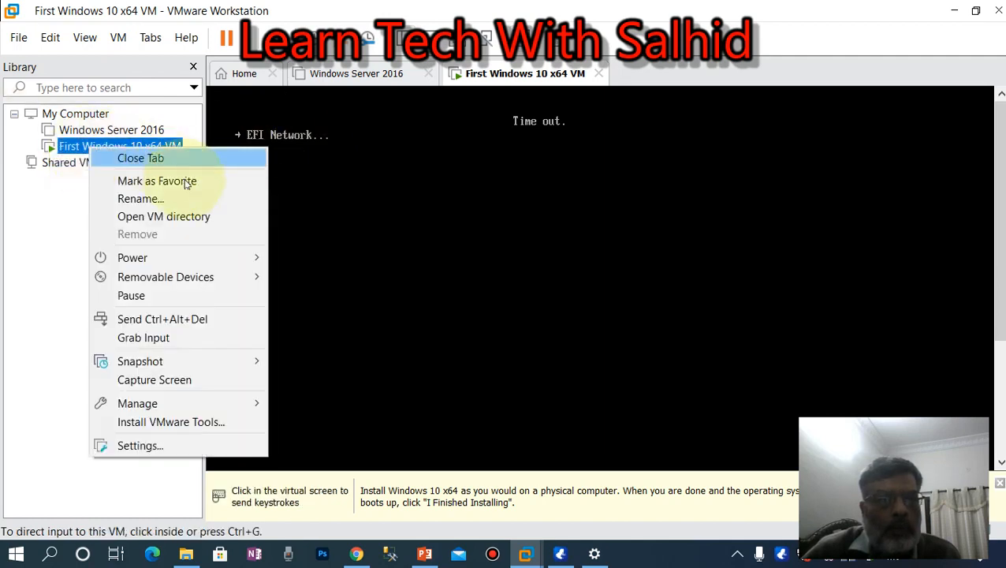
mouse_move(240, 267)
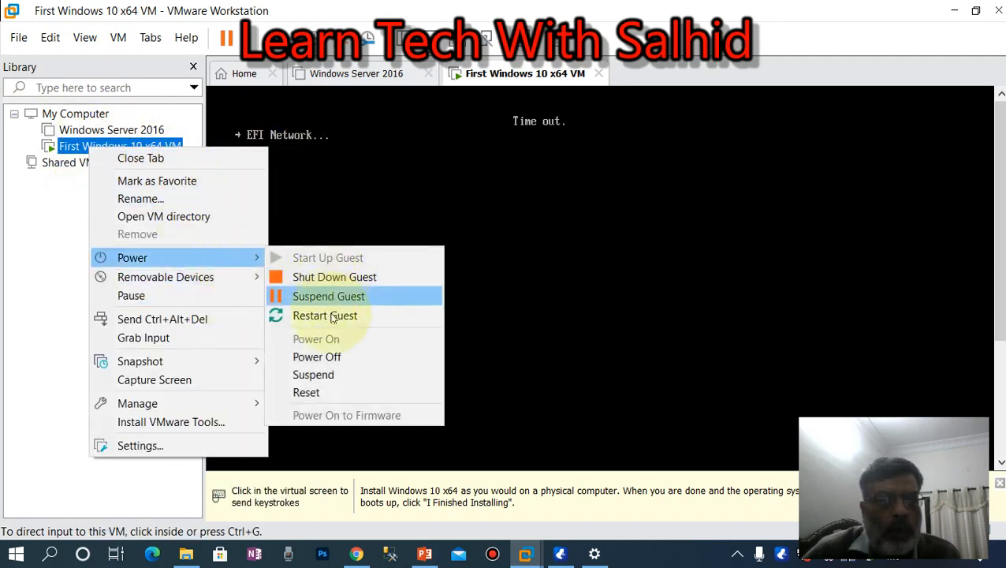
left_click(337, 393)
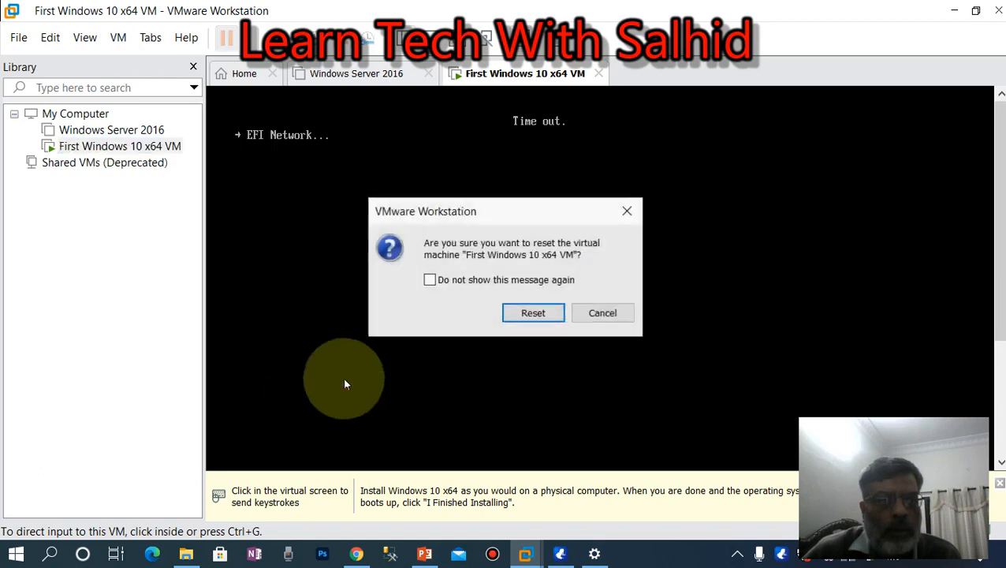
left_click(524, 314)
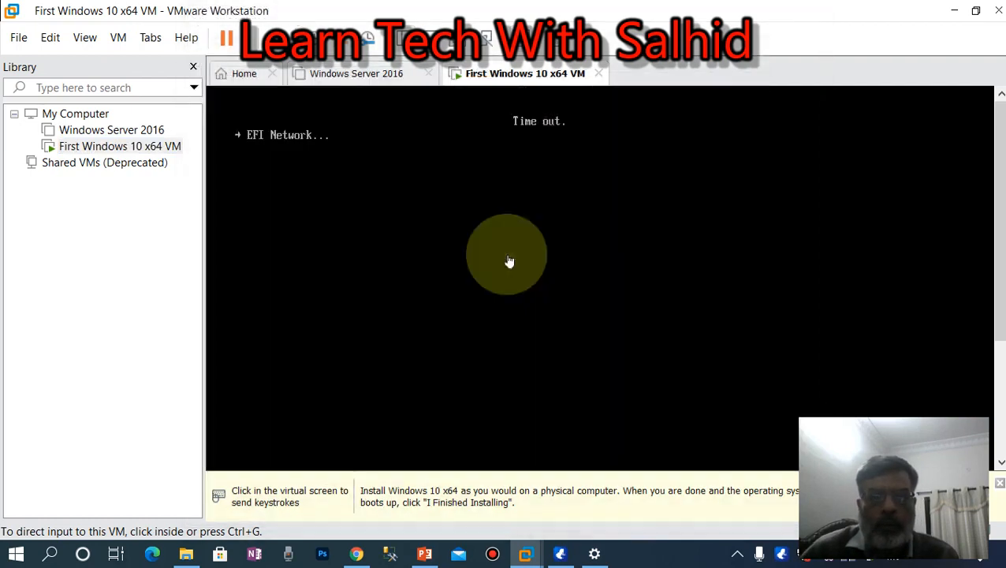
Step: Reset First Windows 10 x64 VM again, boot it from the attached DVD image into Windows Setup and release the cursor
right_click(71, 148)
mouse_move(181, 262)
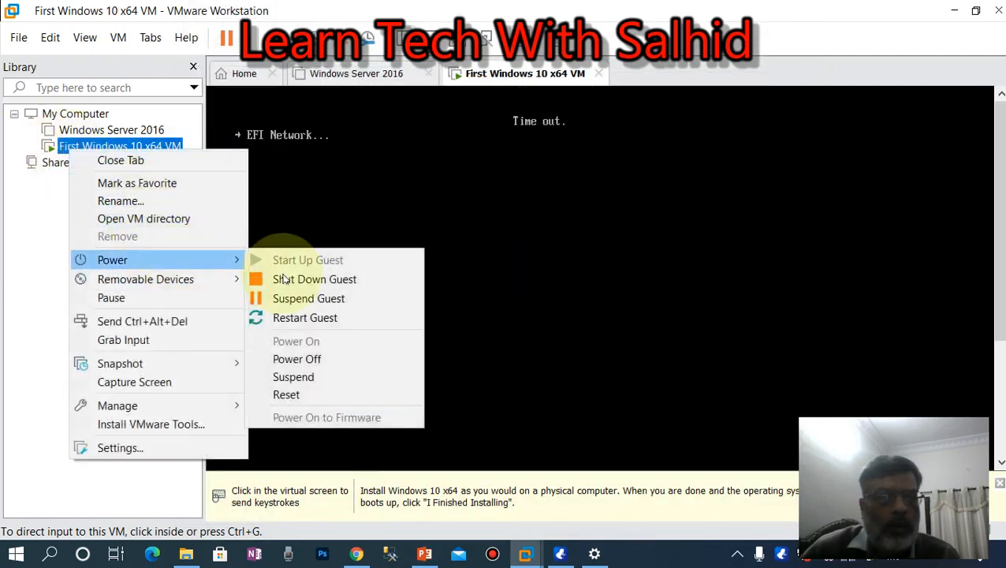
left_click(312, 396)
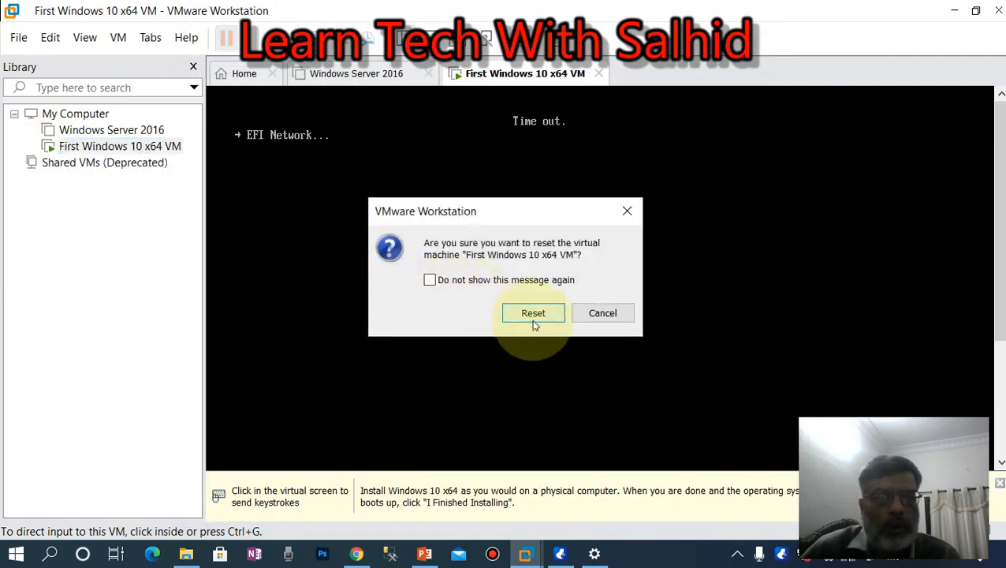
left_click(531, 314)
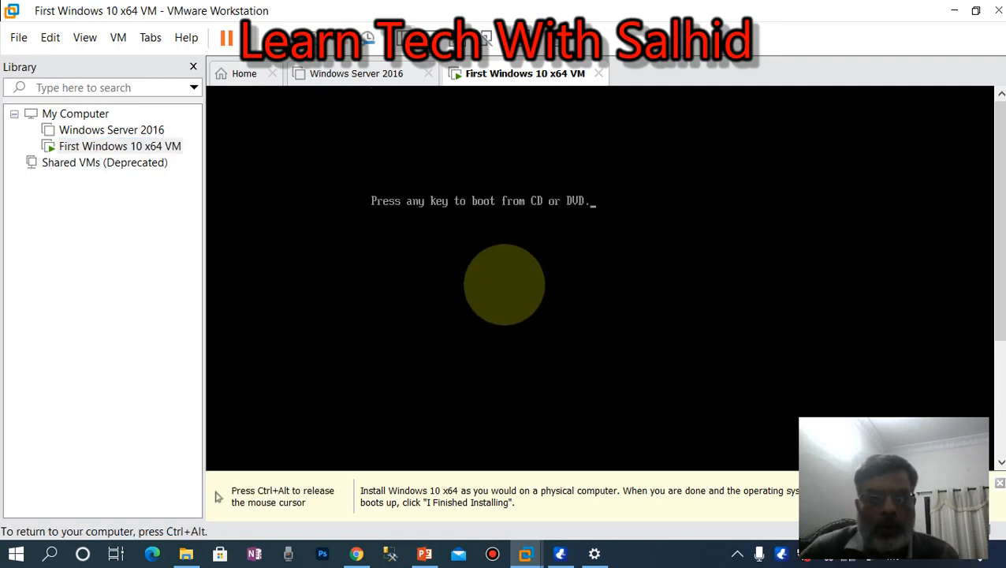
key("Return")
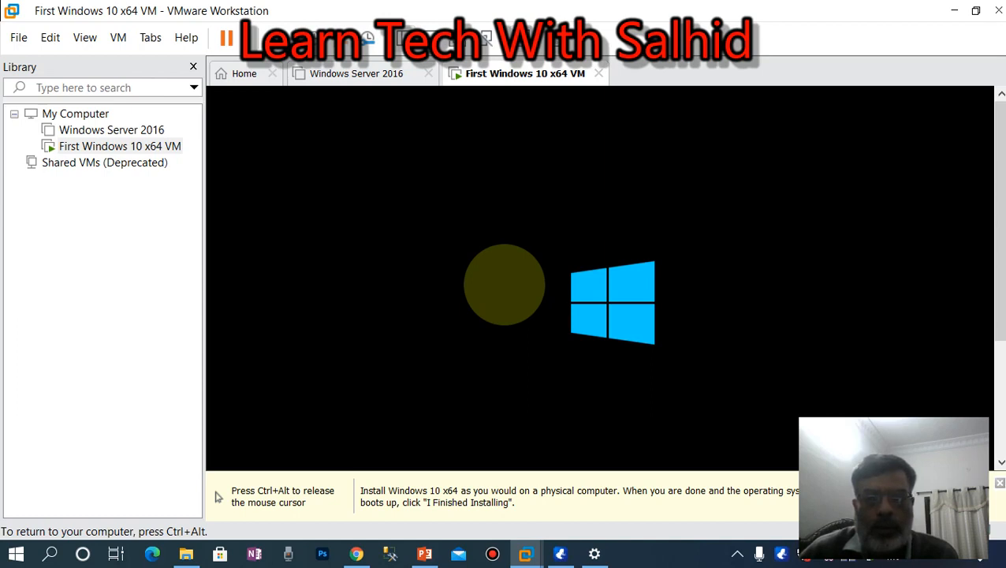
key("ctrl+alt")
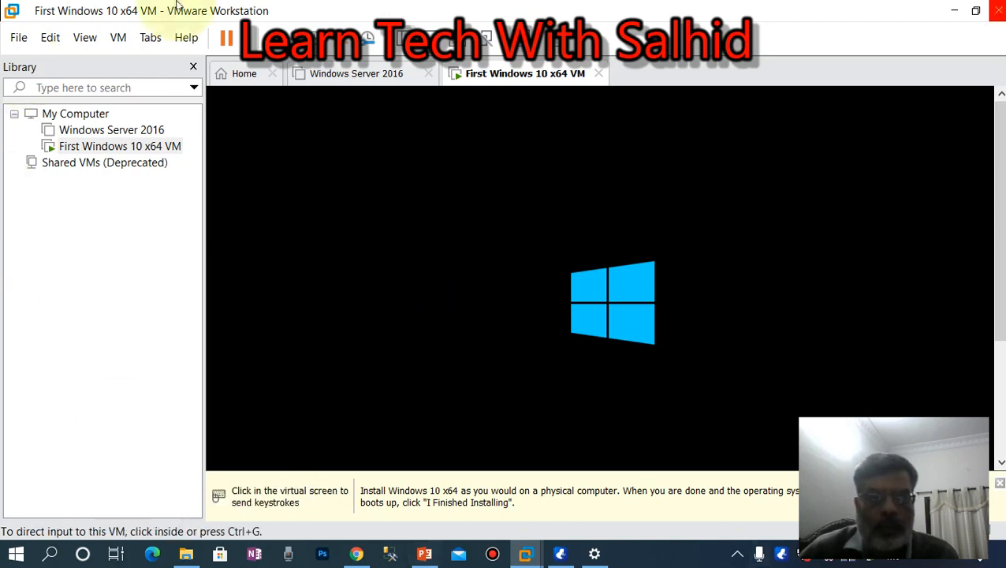
left_click_drag(1003, 142, 1003, 253)
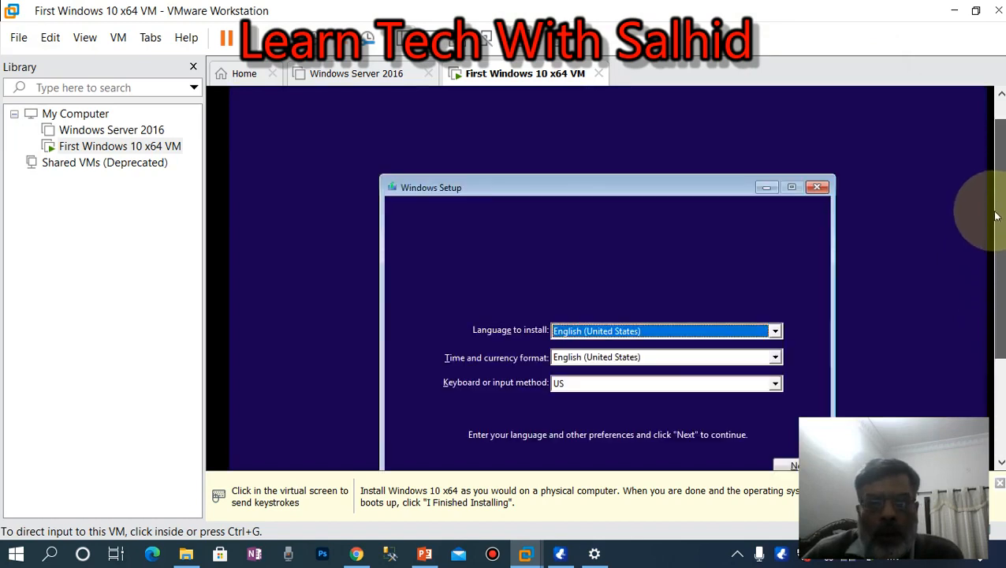
Step: Keep English (United States) and the US keyboard in Windows Setup and start the installation
left_click_drag(1000, 253, 1002, 277)
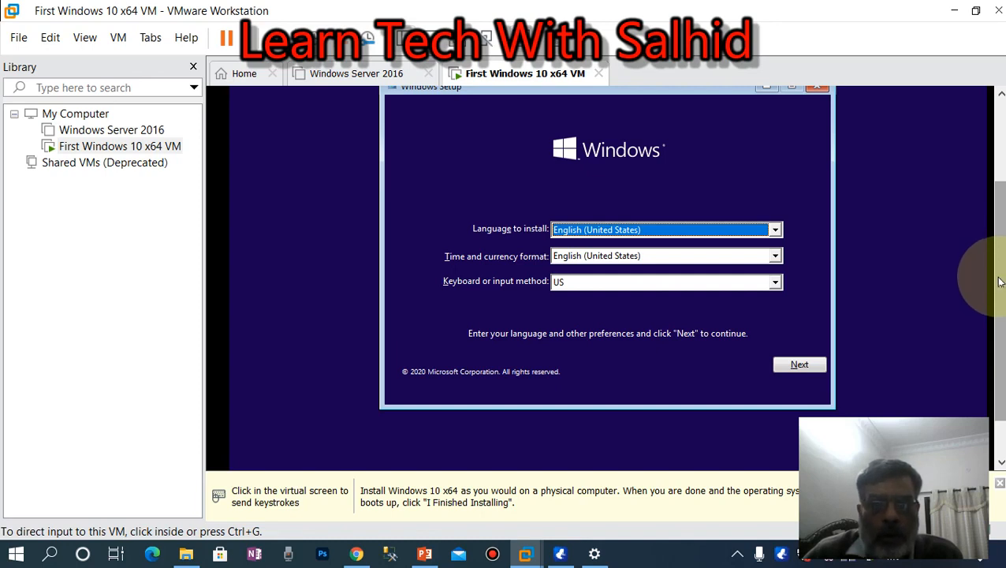
left_click(914, 318)
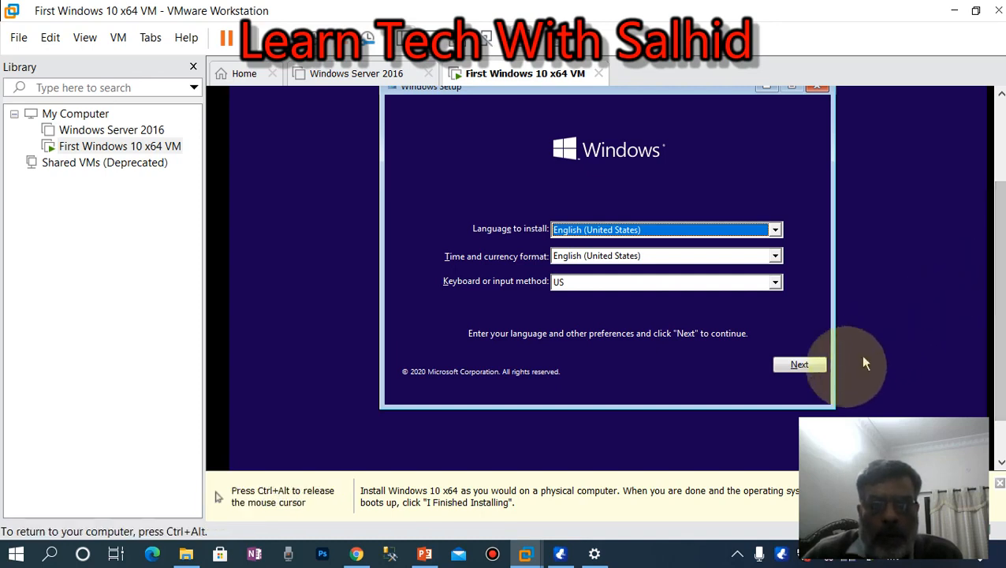
left_click(798, 365)
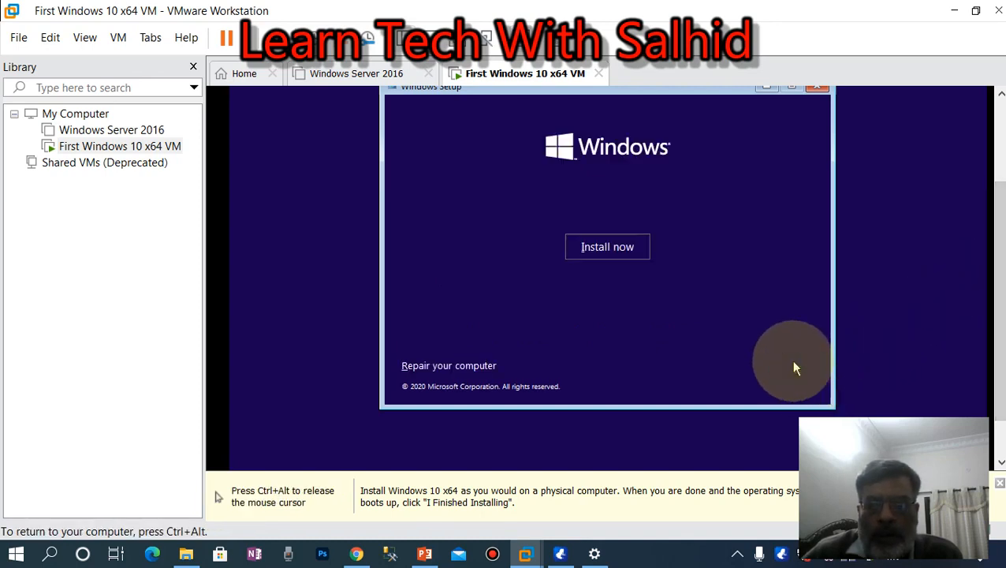
left_click(596, 248)
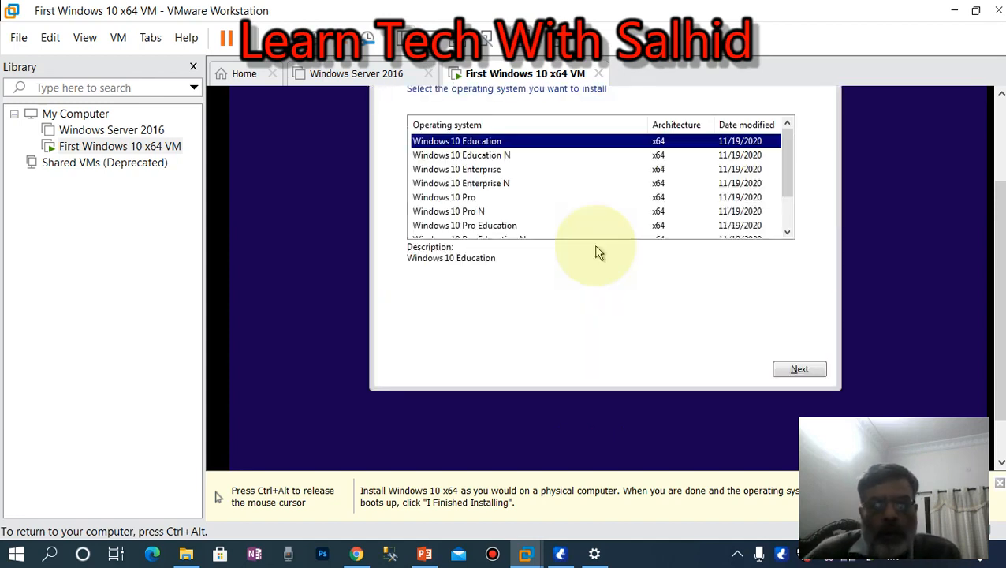
Step: Choose Windows 10 Pro N as the operating system to install and continue to the license terms
key("ctrl+alt")
left_click_drag(1000, 211, 1000, 180)
left_click(591, 242)
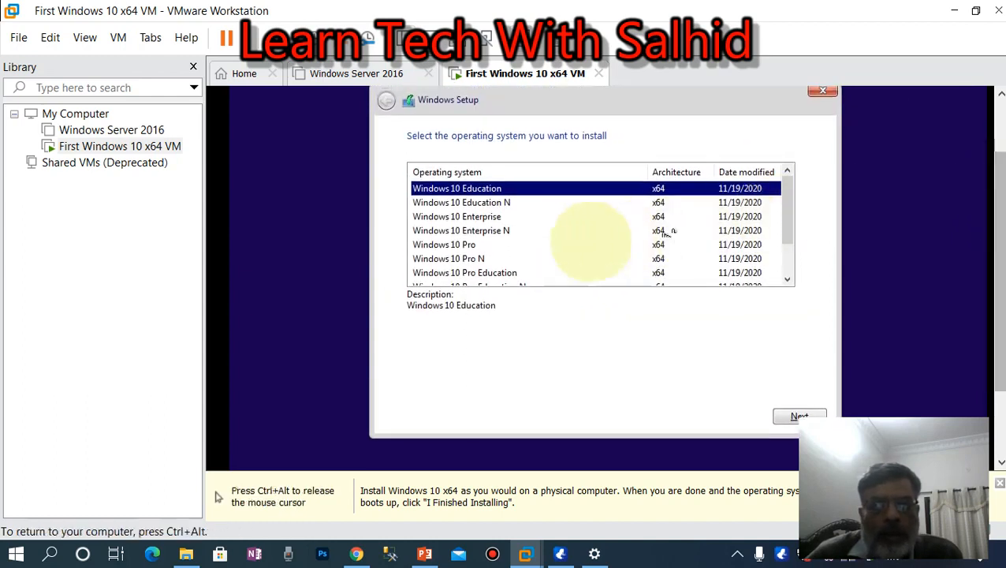
left_click(439, 260)
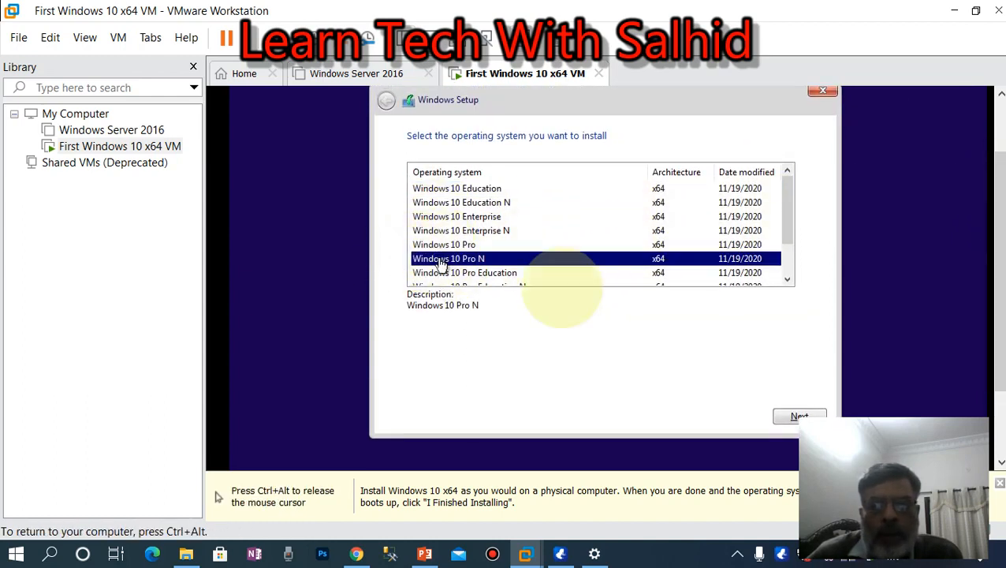
left_click(789, 417)
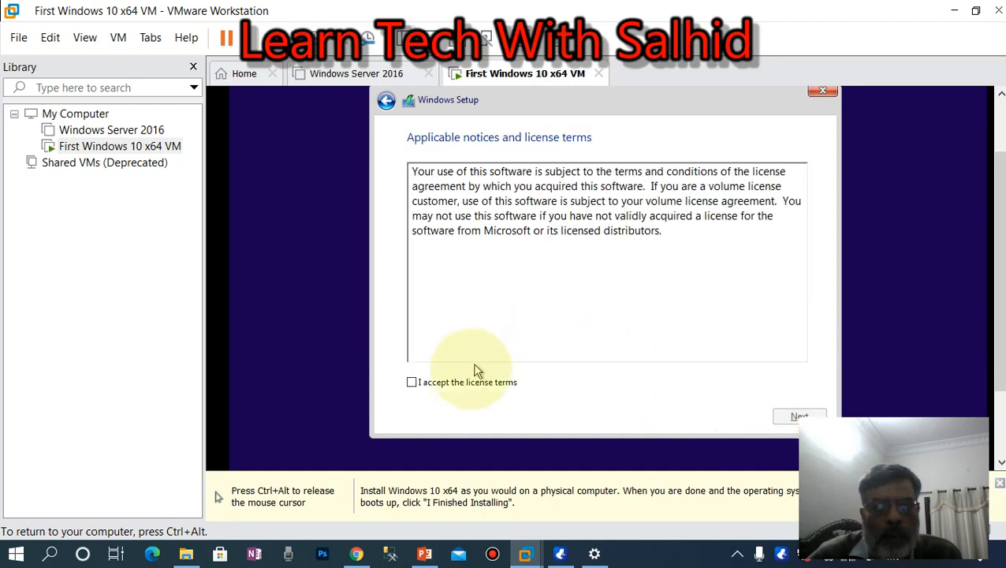
Step: Accept the license terms, try the Upgrade installation type and close the compatibility report
left_click(466, 378)
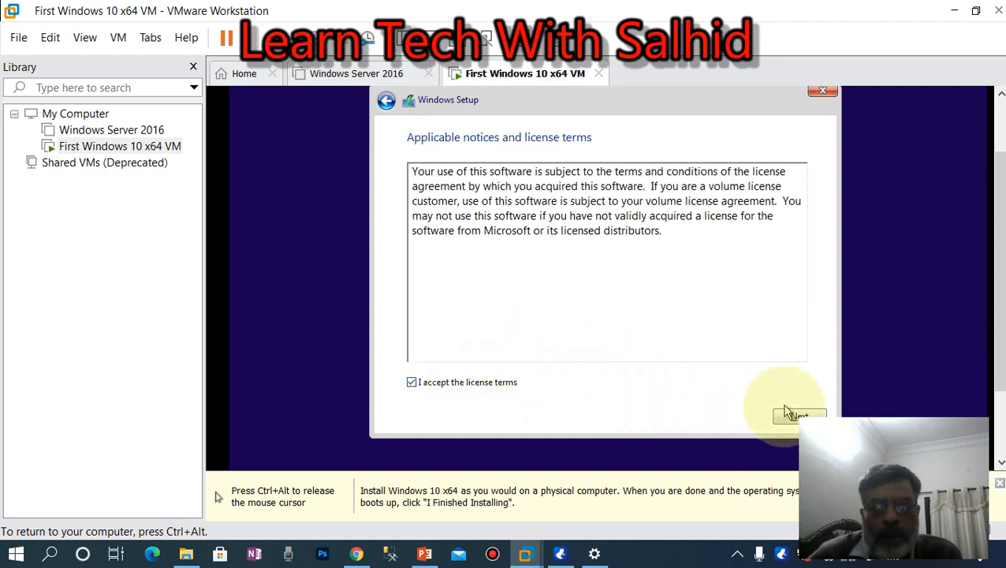
left_click(788, 413)
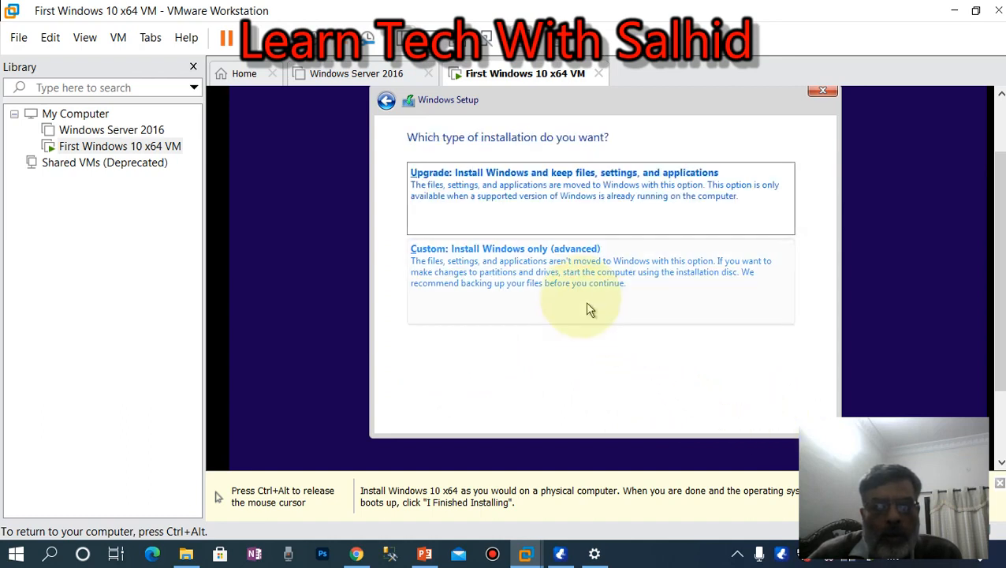
left_click(562, 201)
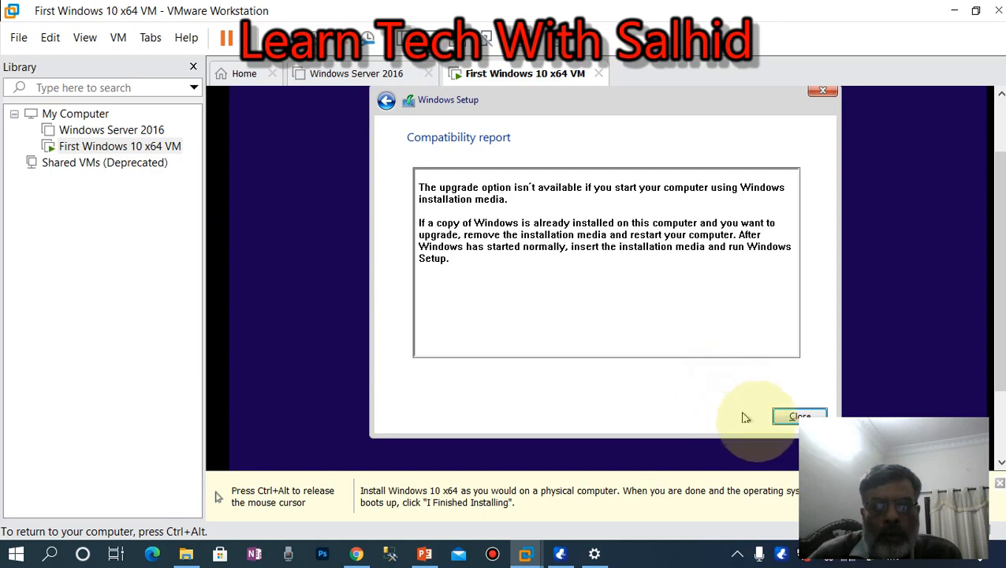
left_click(793, 416)
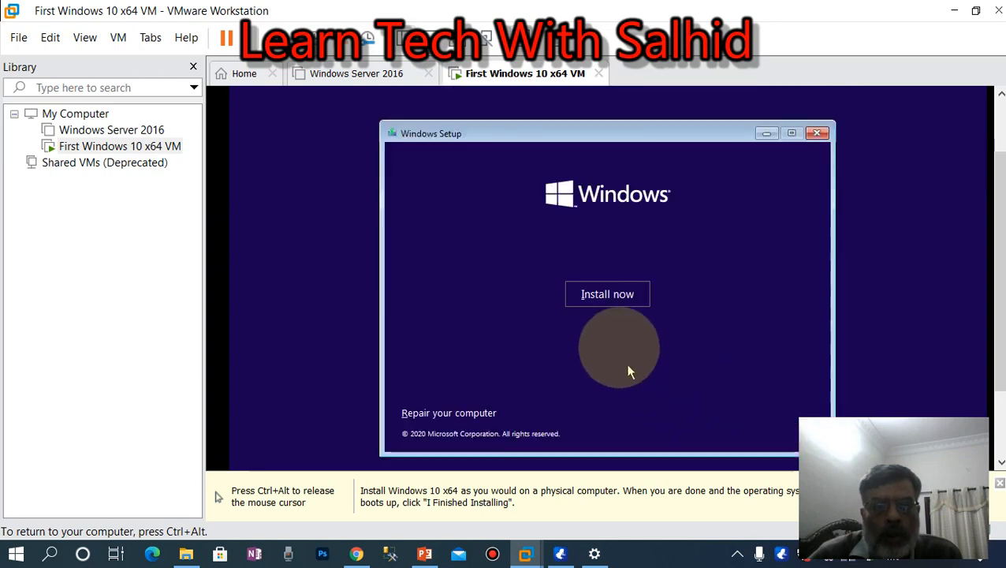
Step: Restart the installation with Windows 10 Pro N, accept the license terms and choose the Custom: Install Windows only type
left_click(606, 295)
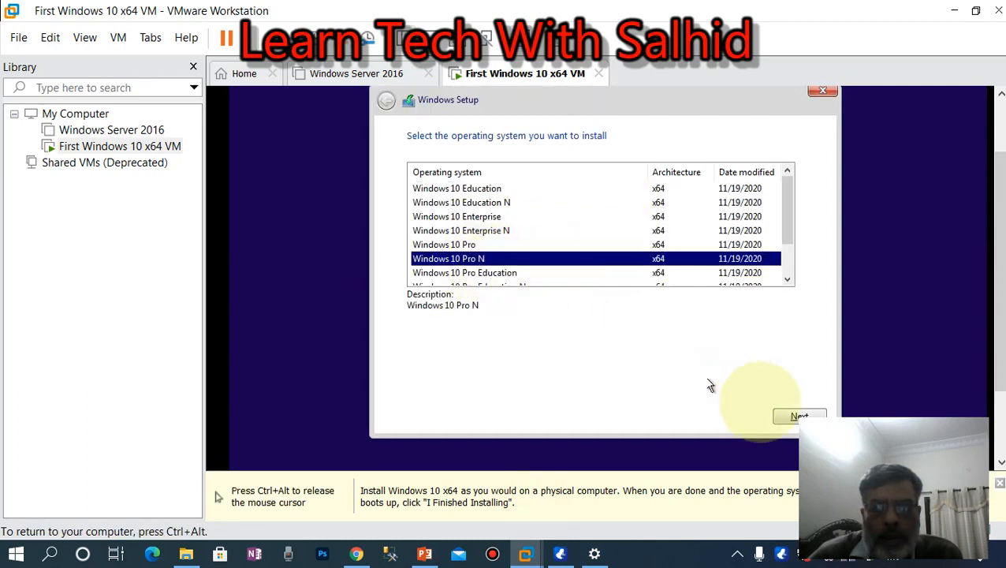
left_click(791, 417)
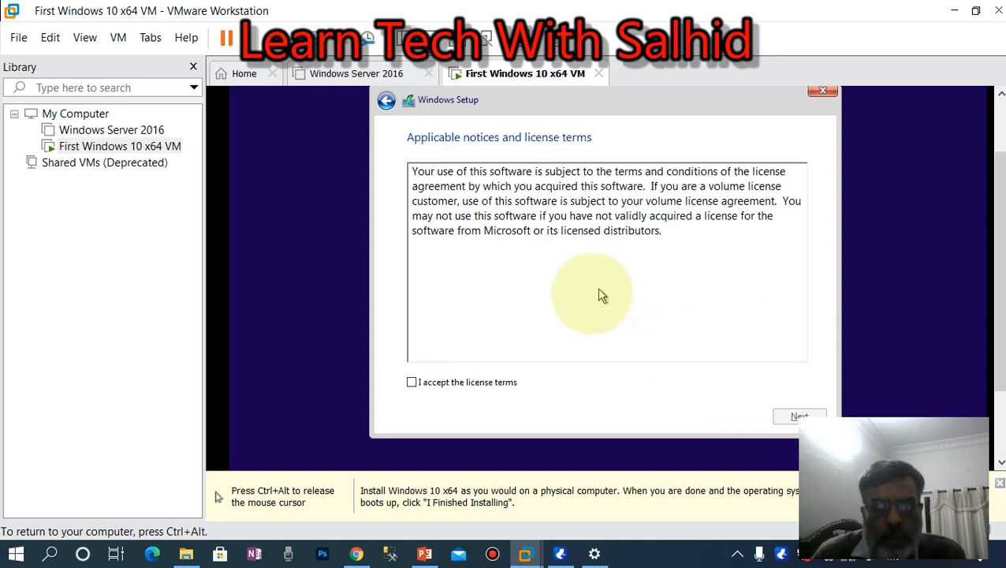
left_click(487, 386)
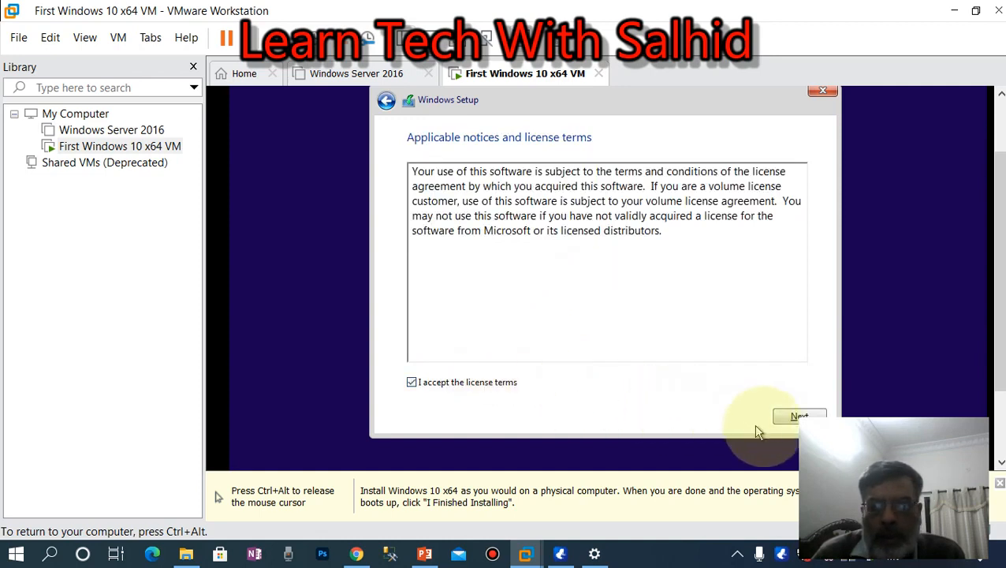
left_click(790, 419)
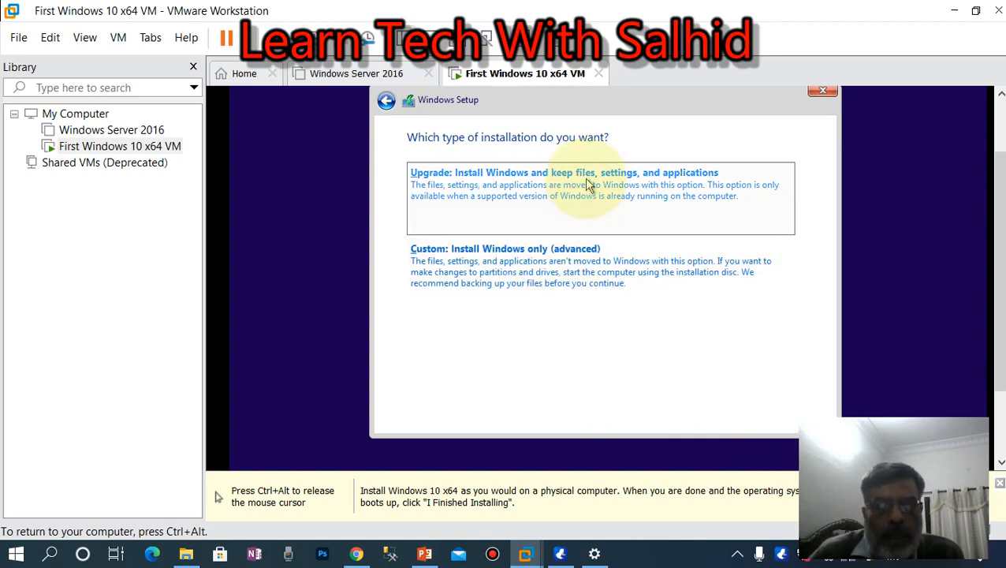
left_click(563, 261)
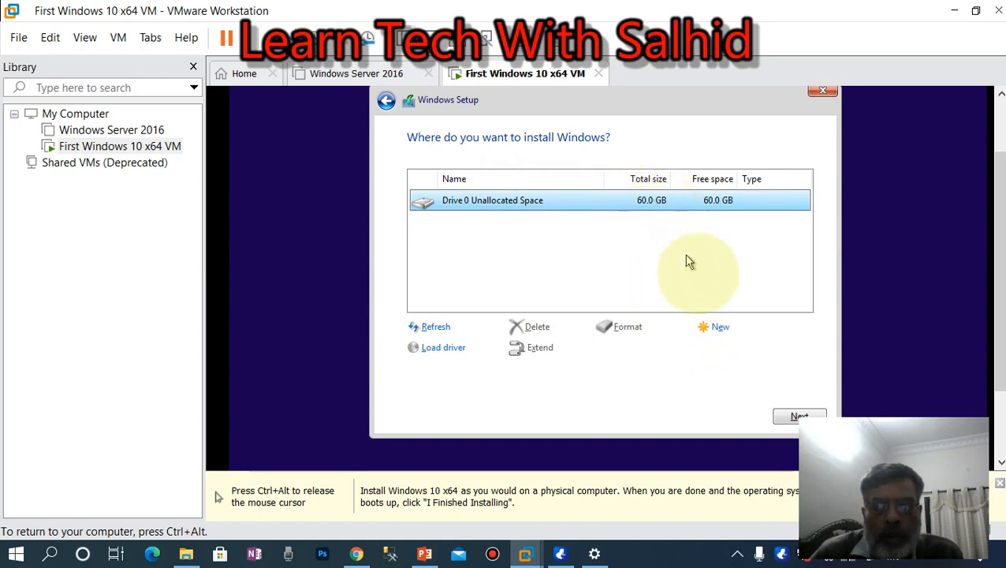
Step: Create a 4000 MB partition in Drive 0's unallocated space and delete it again
left_click(720, 333)
left_click_drag(669, 357, 641, 352)
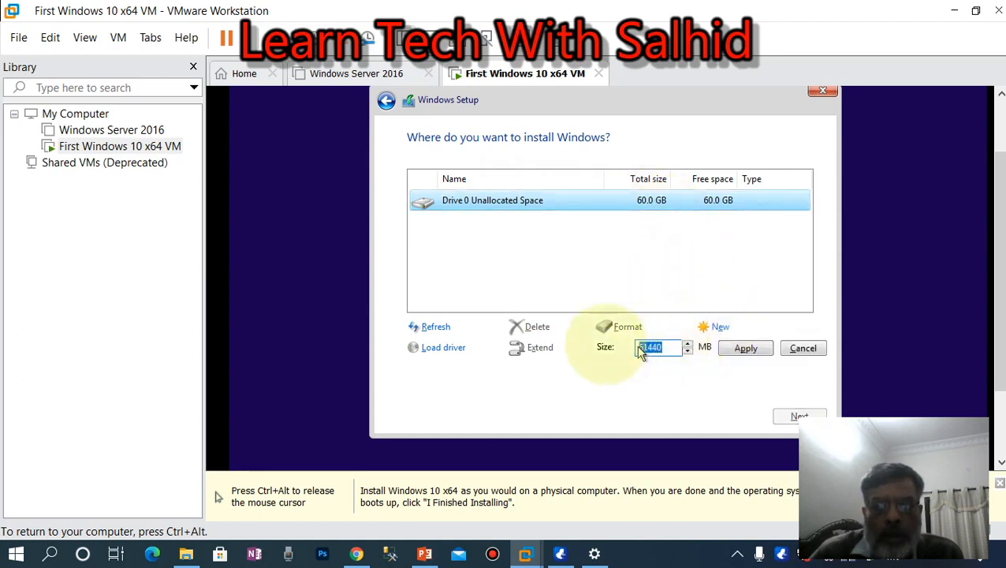
key("Left")
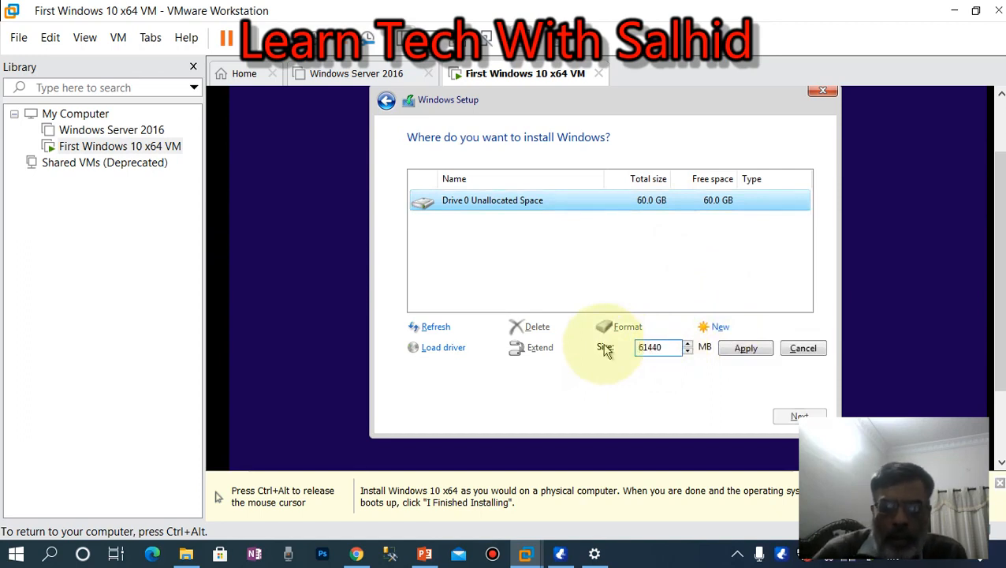
left_click_drag(665, 354, 615, 351)
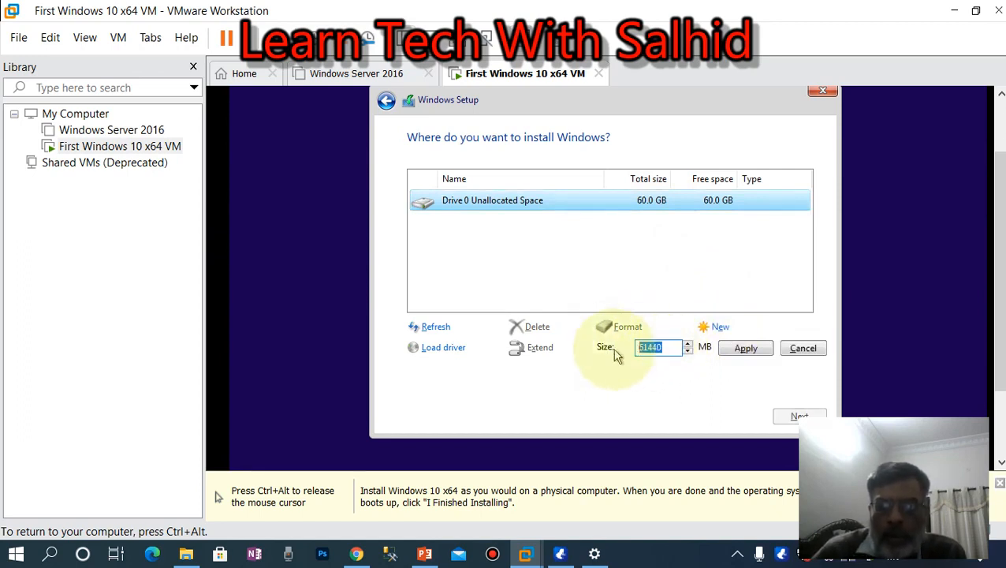
key("Left")
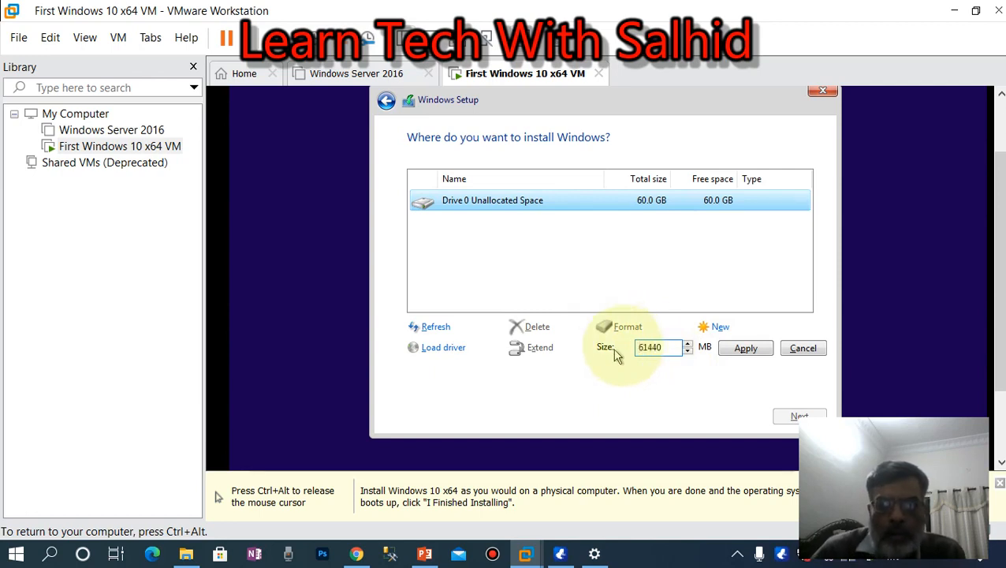
left_click_drag(657, 351, 587, 340)
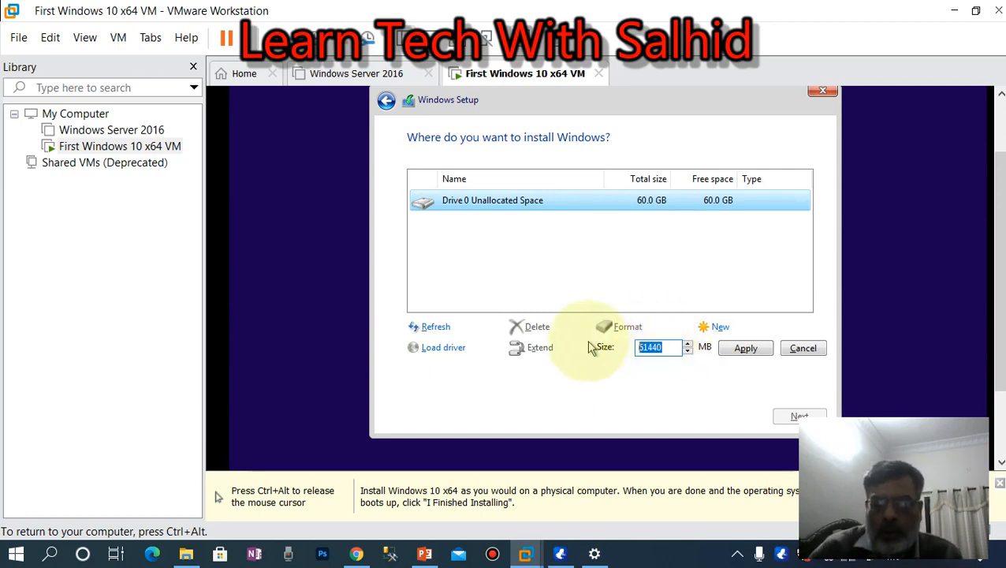
type("4000")
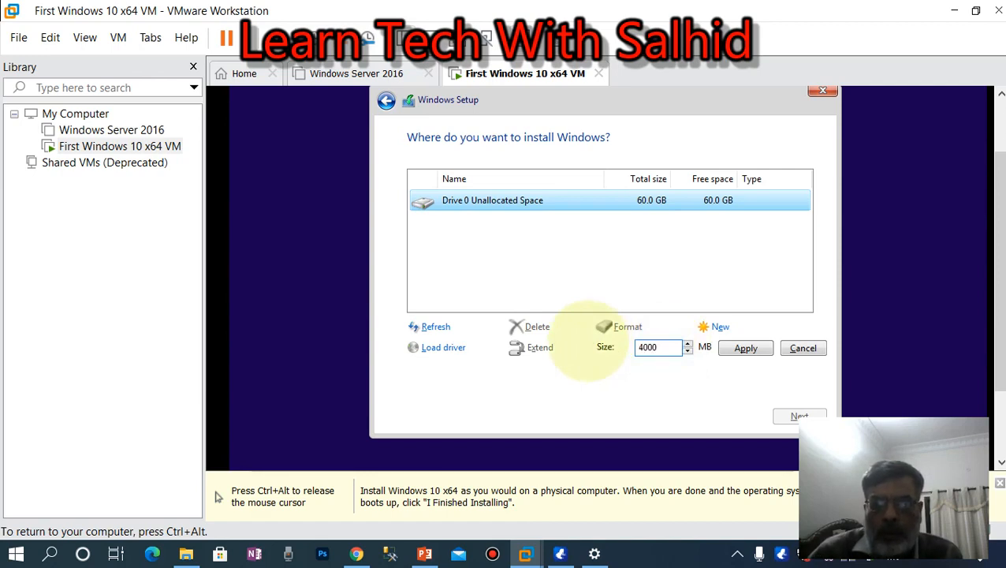
left_click(746, 349)
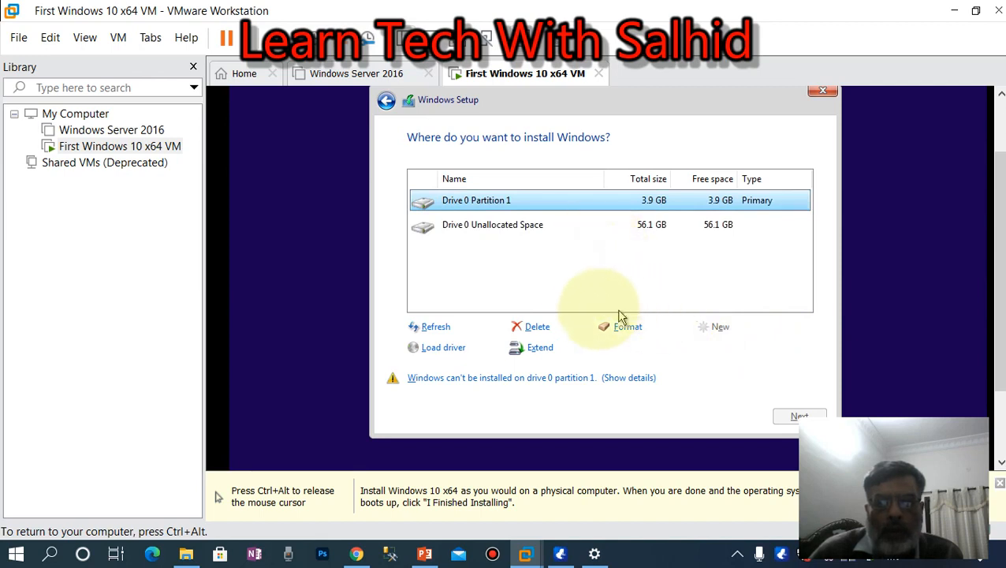
left_click(540, 327)
left_click(696, 348)
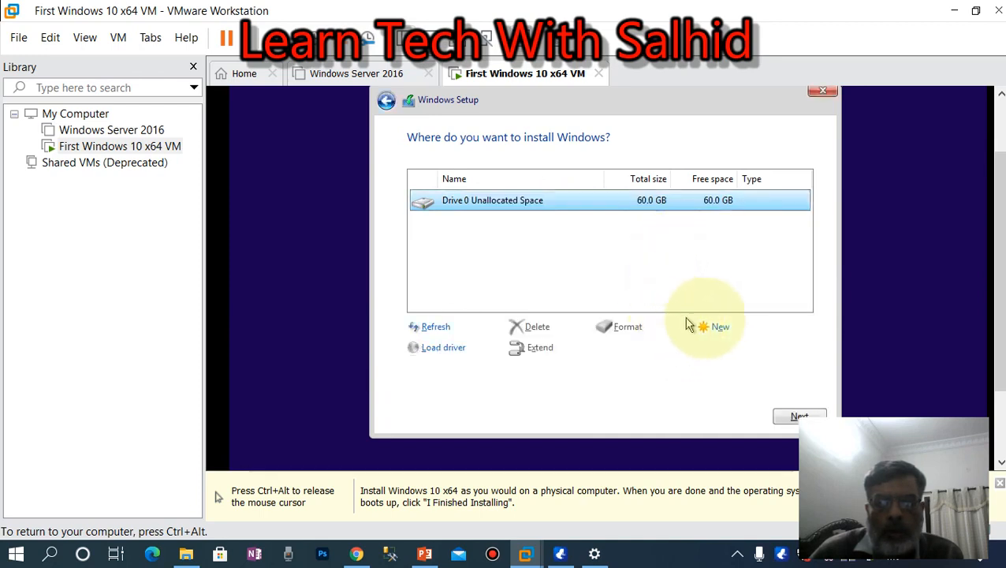
Step: Create a 40000 MB partition in Drive 0's unallocated space and allow the additional system partitions
left_click(719, 329)
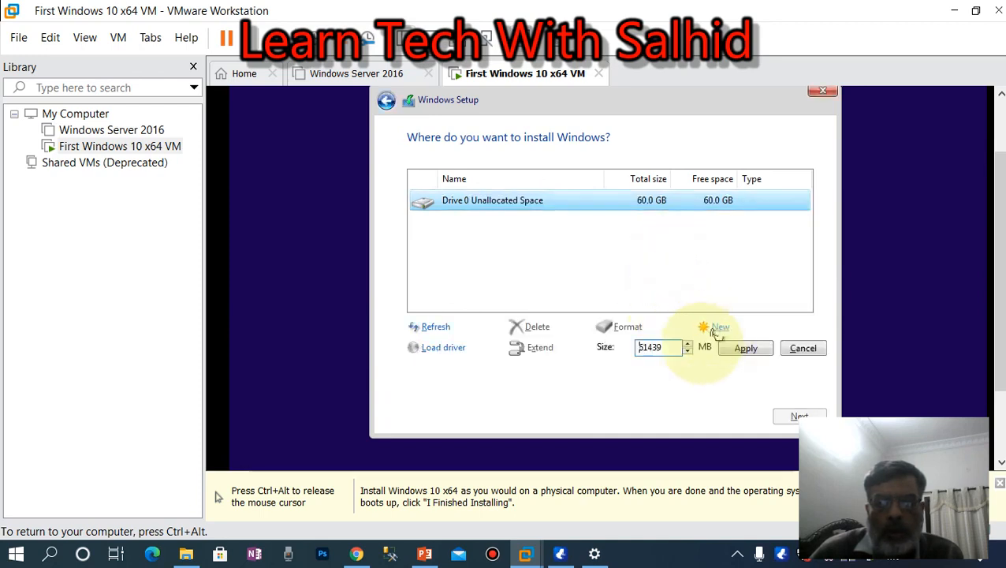
double_click(669, 348)
type("40000")
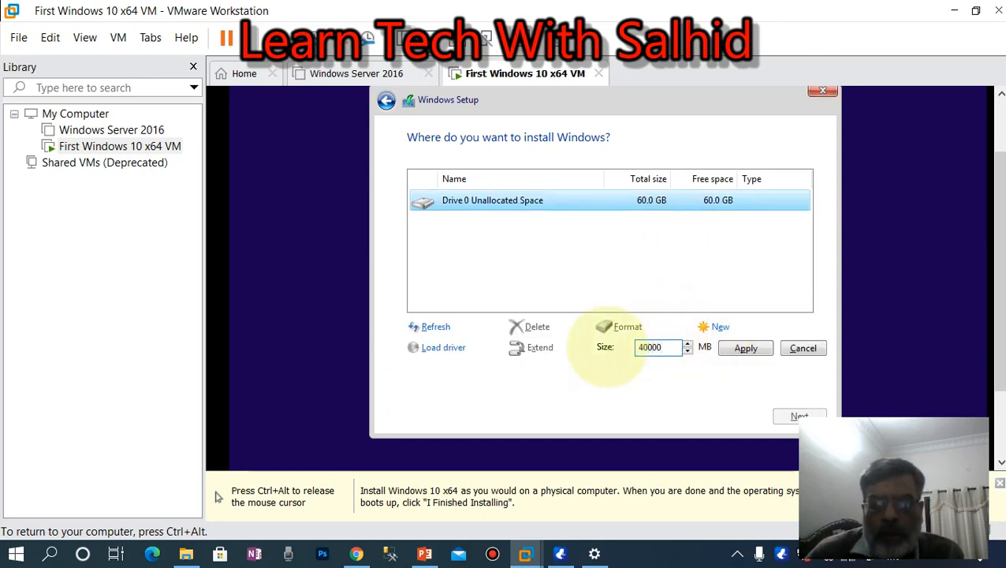
left_click(747, 357)
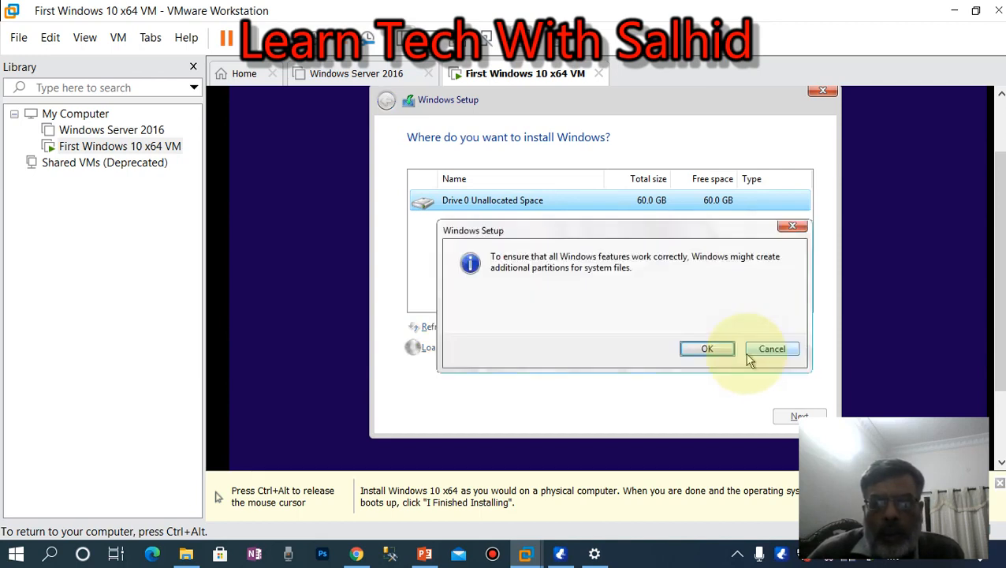
left_click(715, 349)
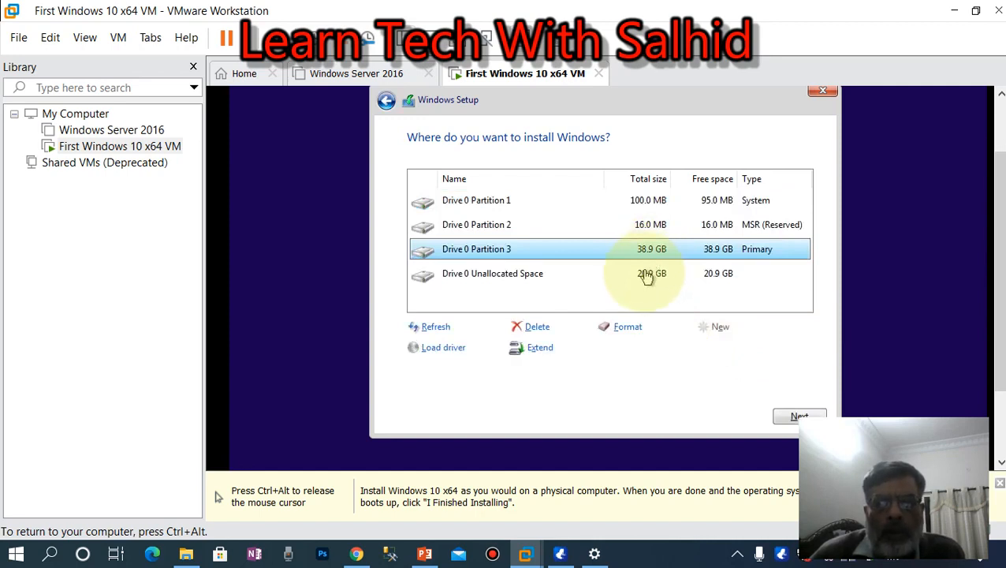
Step: Create a partition from all of Drive 0's remaining unallocated space and start installing Windows on Drive 0 Partition 3
left_click(651, 274)
left_click(720, 328)
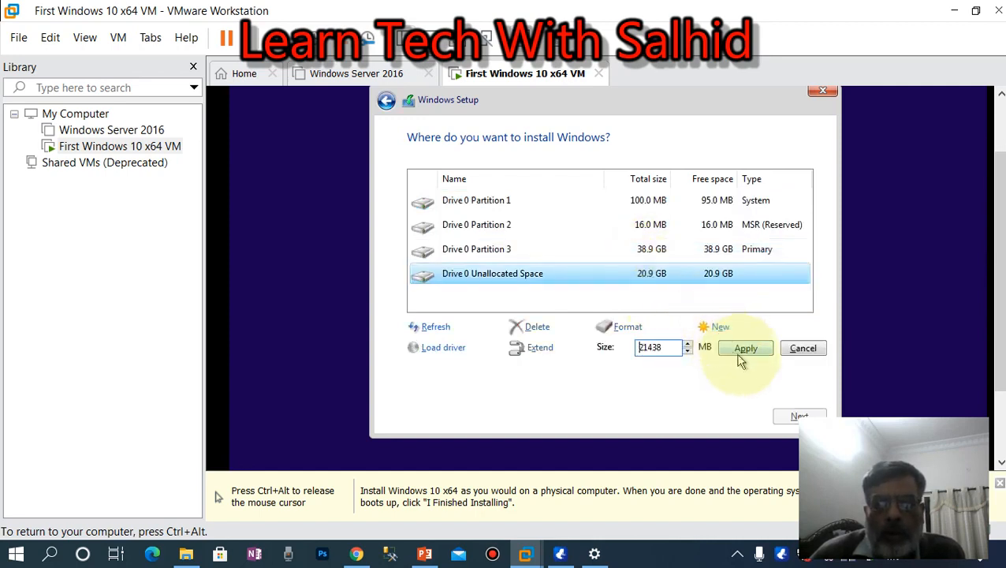
left_click(741, 353)
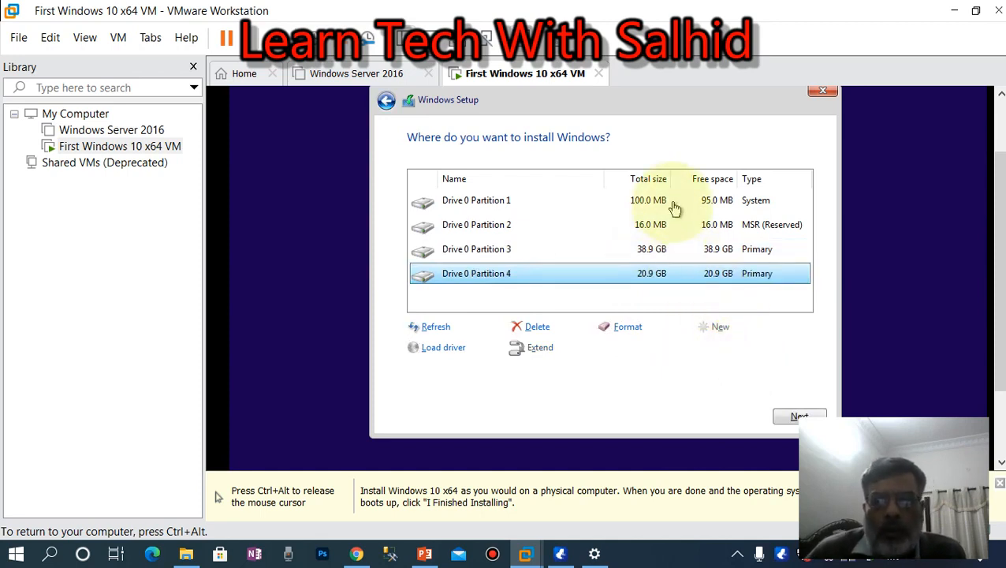
left_click(651, 257)
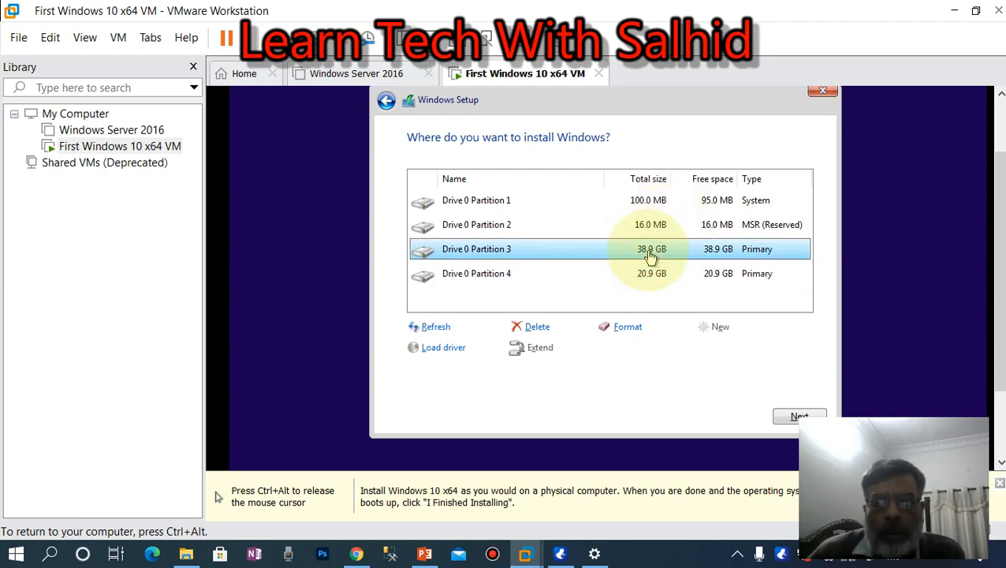
left_click(795, 417)
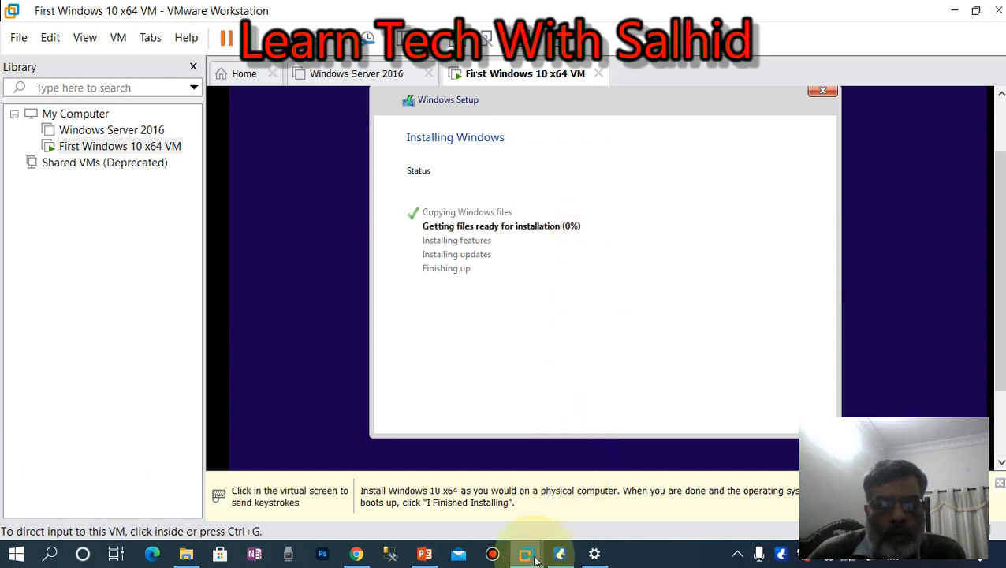
mouse_move(530, 557)
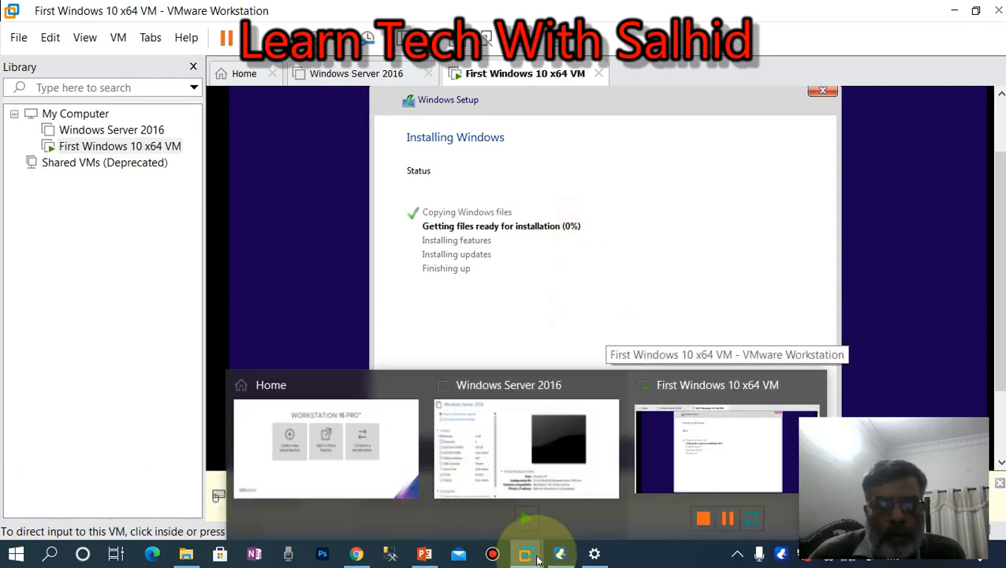
left_click(737, 555)
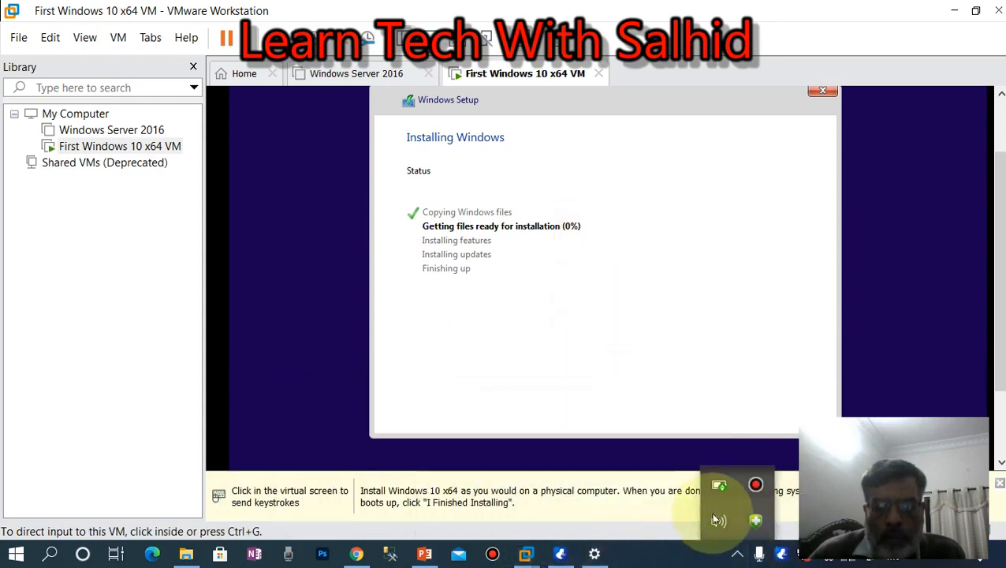
left_click(758, 488)
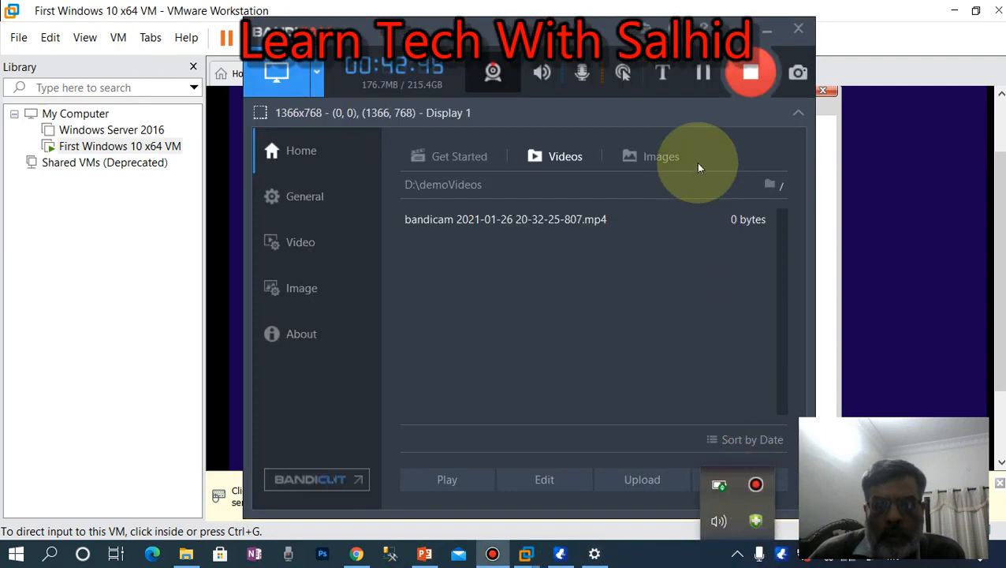
left_click_drag(702, 72, 361, 309)
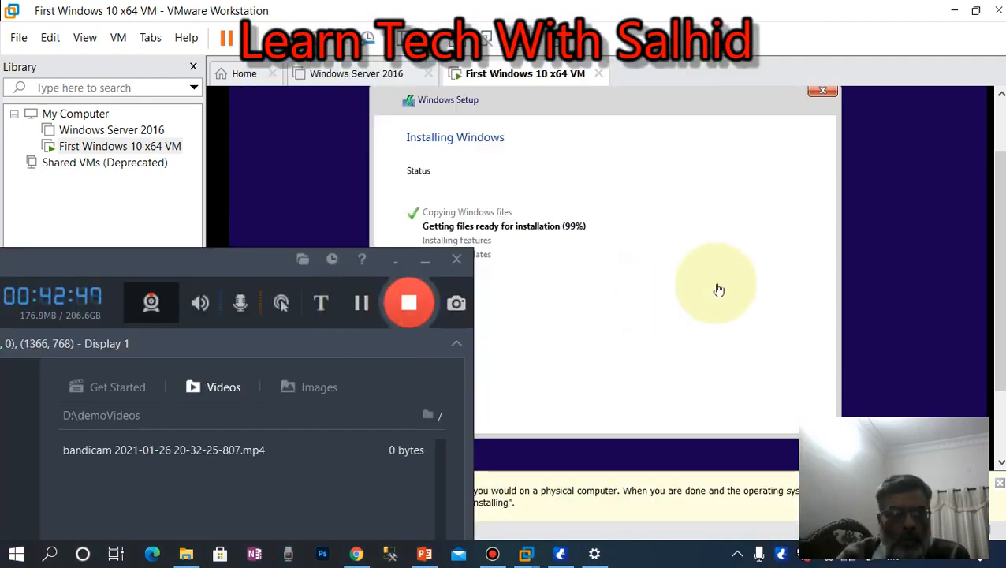
left_click_drag(256, 265, 617, 352)
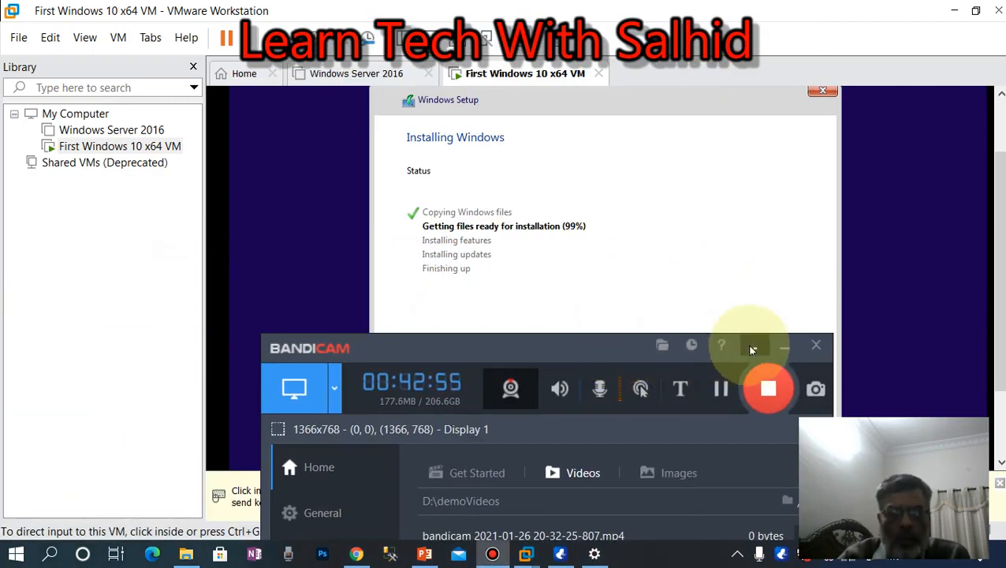
left_click(720, 388)
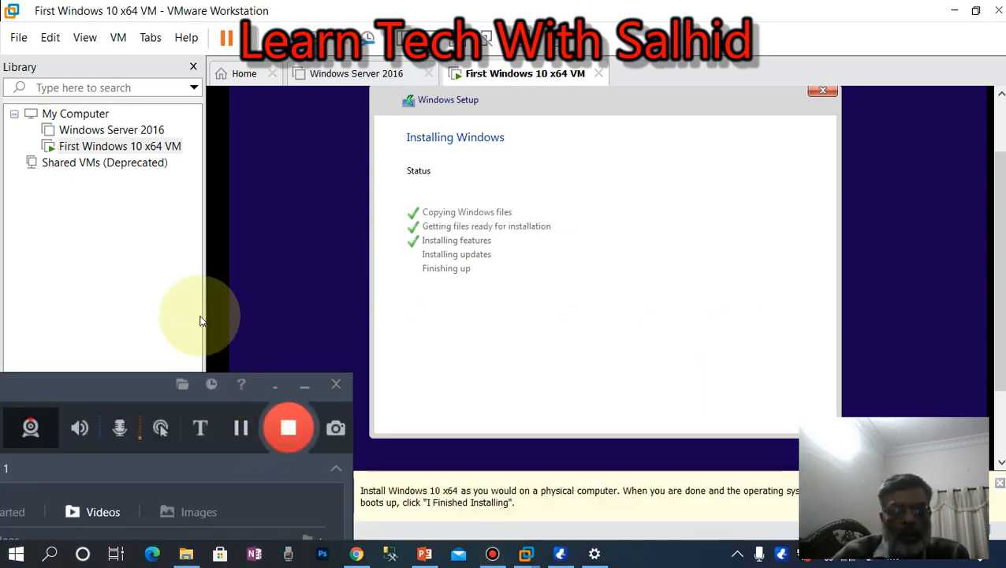
left_click(277, 384)
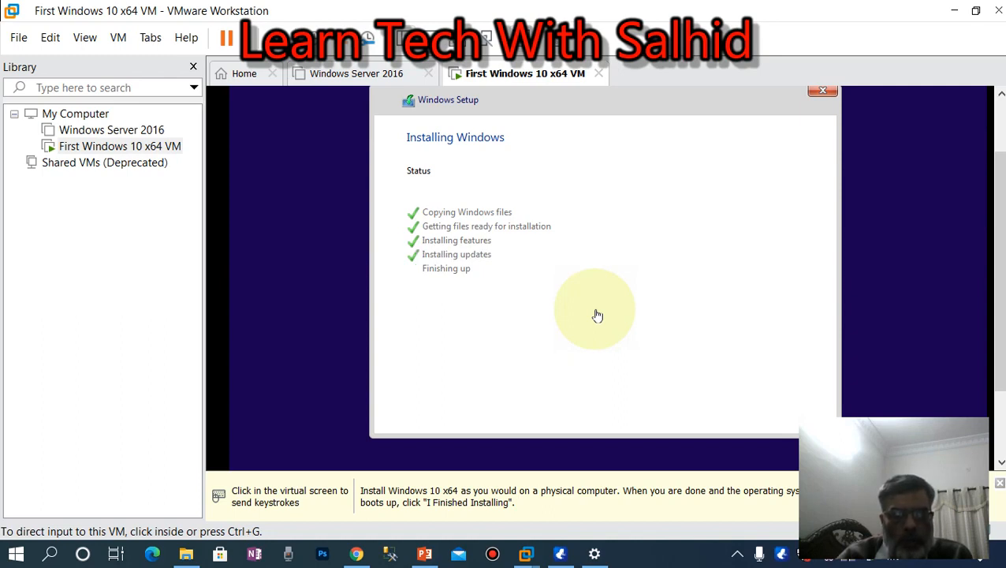
left_click_drag(1002, 335, 1002, 370)
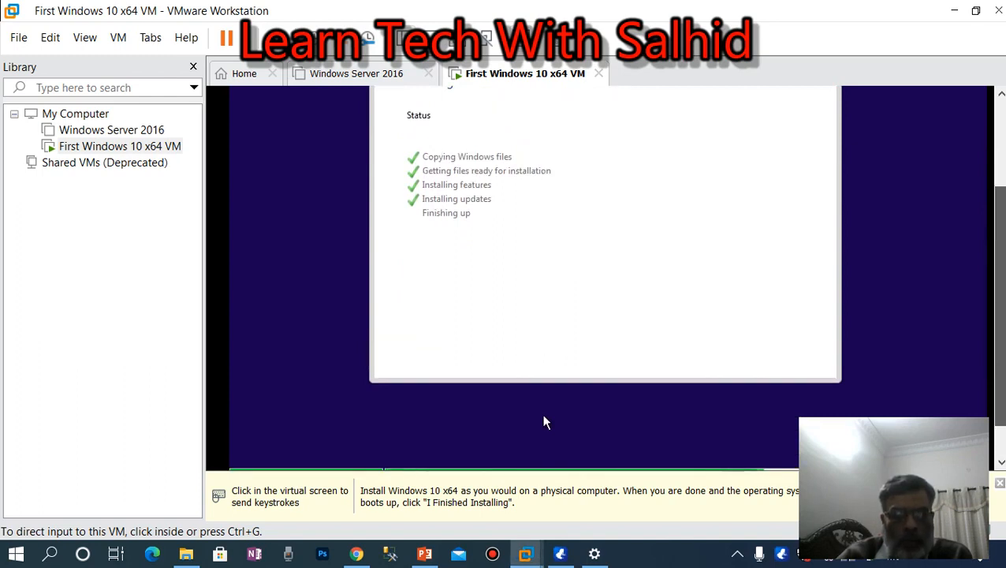
left_click_drag(1000, 367, 1000, 325)
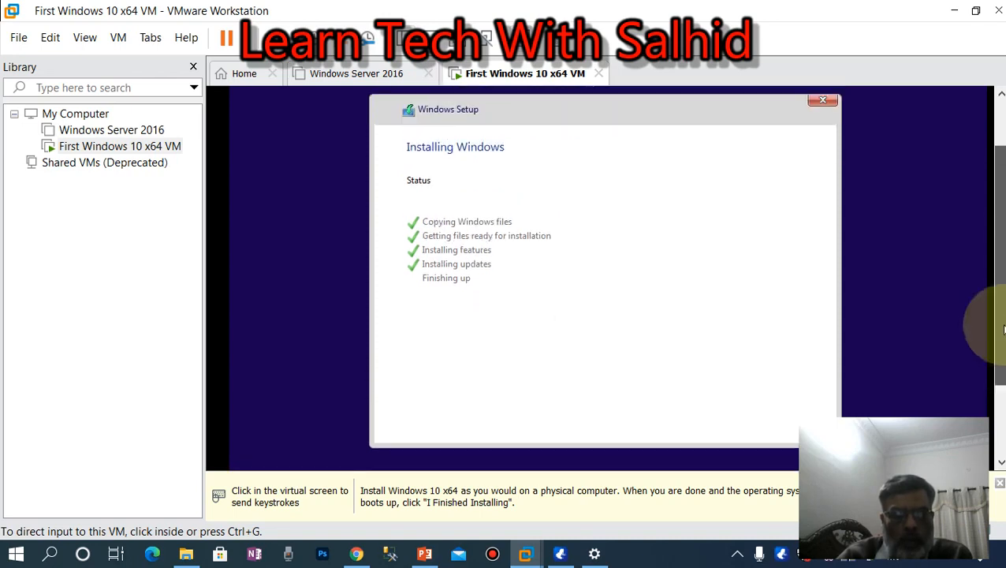
left_click(734, 432)
key("ctrl+alt")
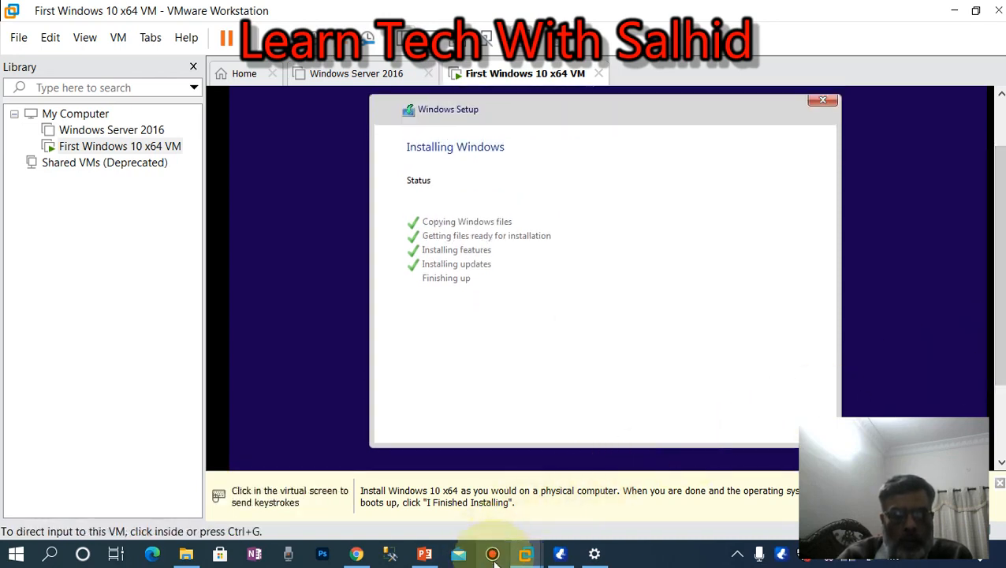
left_click(737, 556)
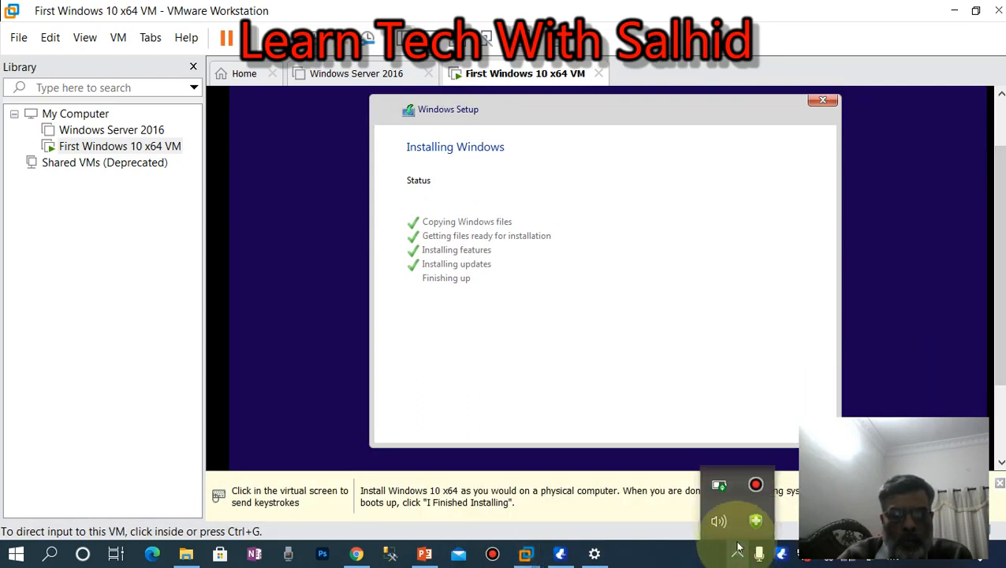
left_click(755, 487)
left_click_drag(325, 49, 229, 389)
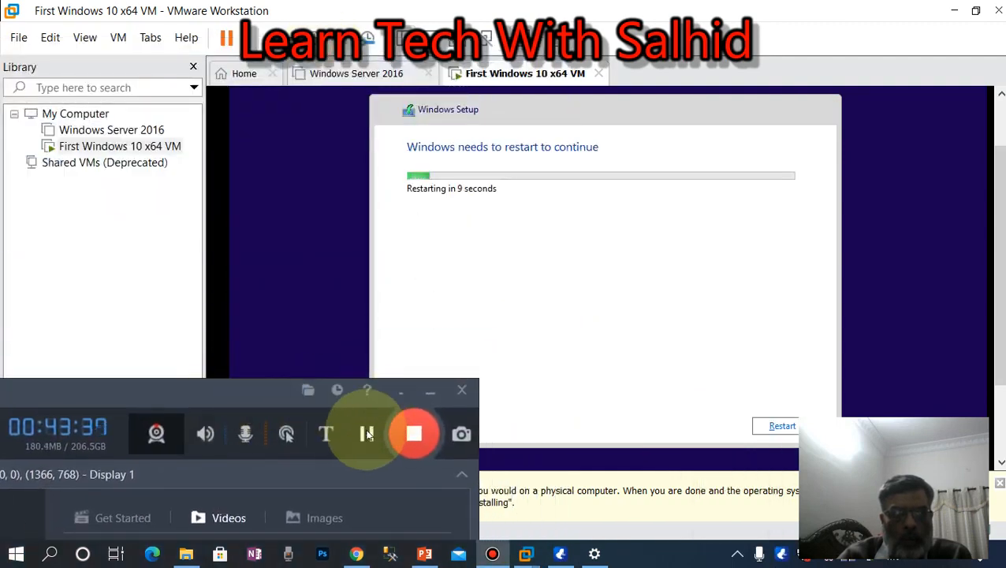
left_click(402, 392)
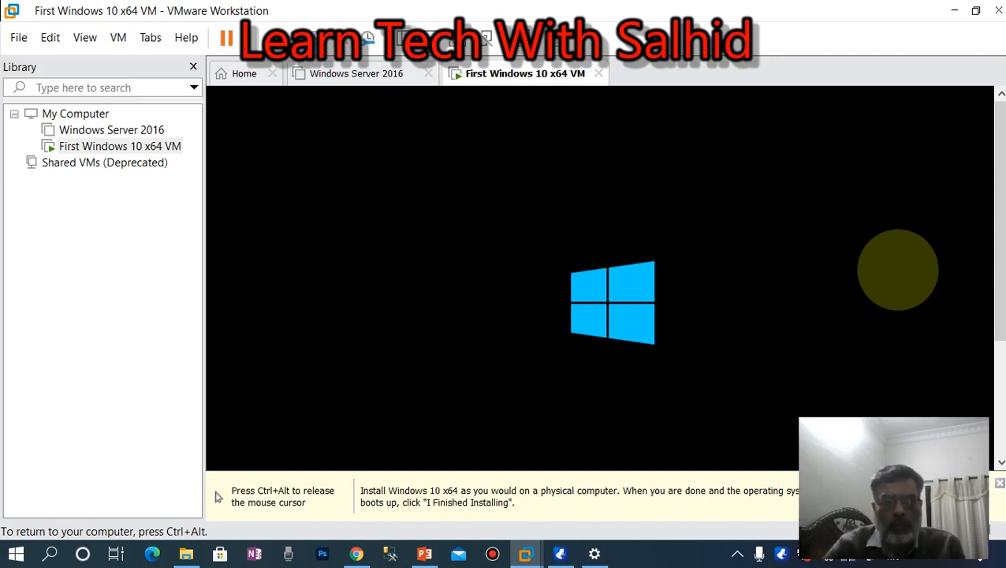
key("ctrl+alt")
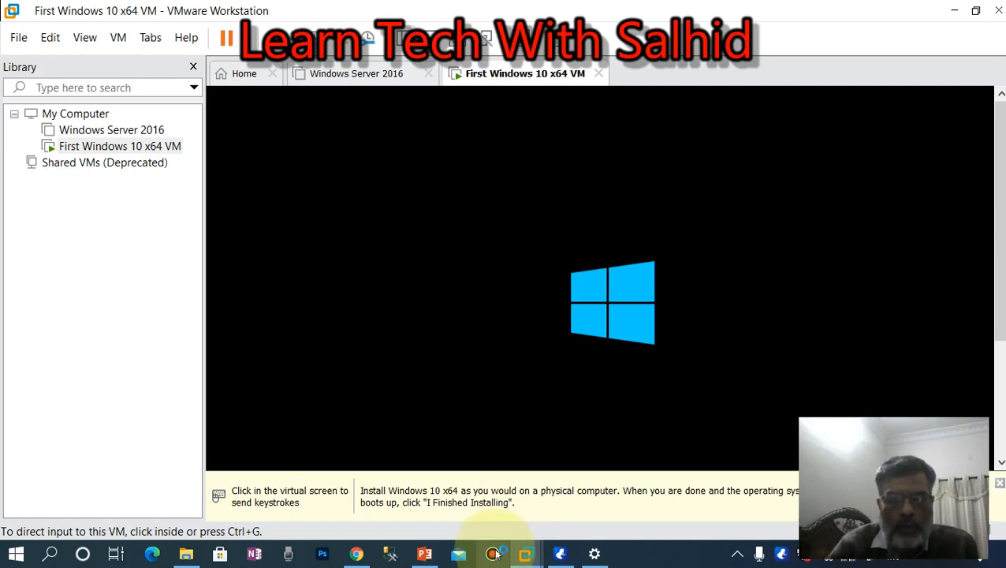
left_click(738, 552)
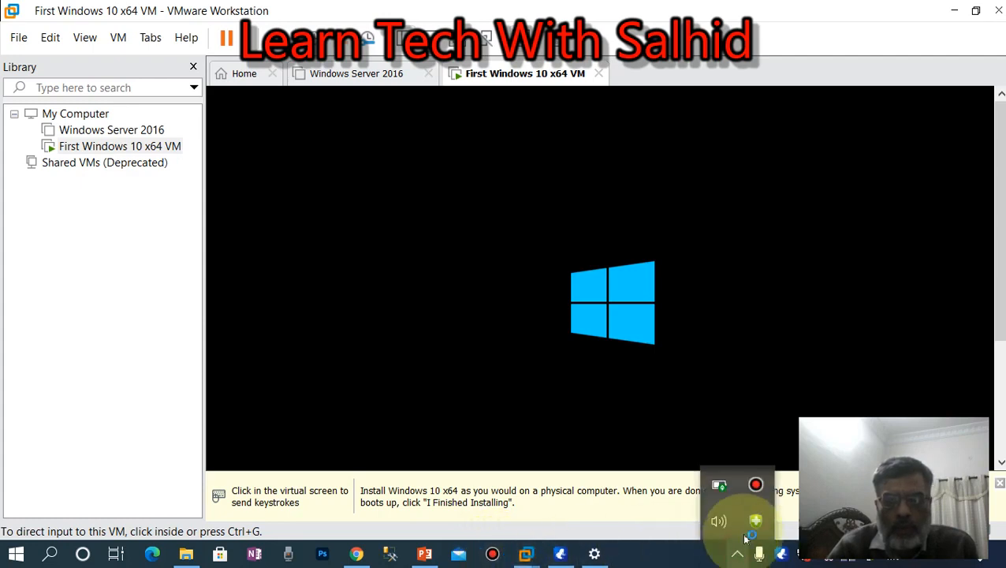
left_click(753, 485)
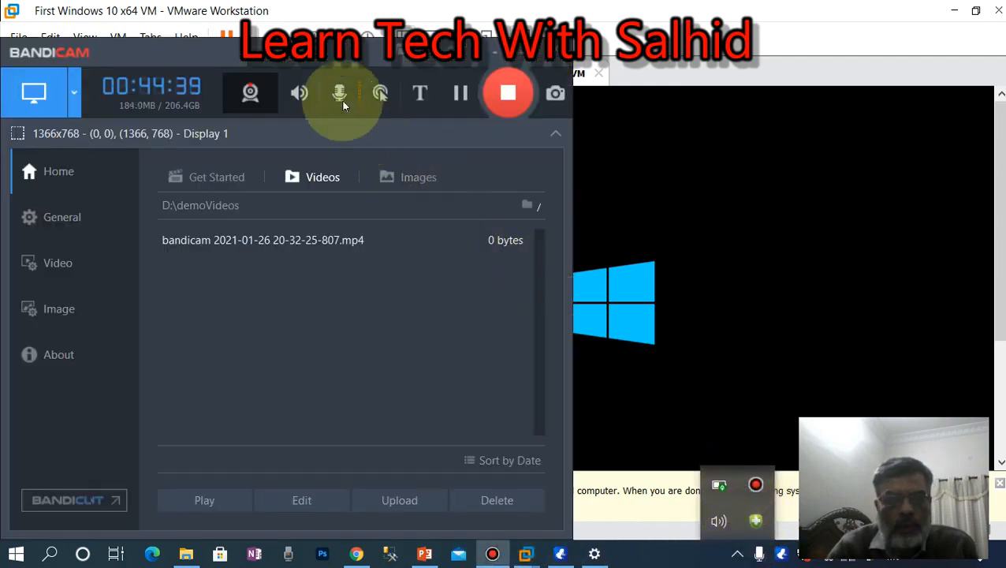
left_click_drag(317, 51, 175, 452)
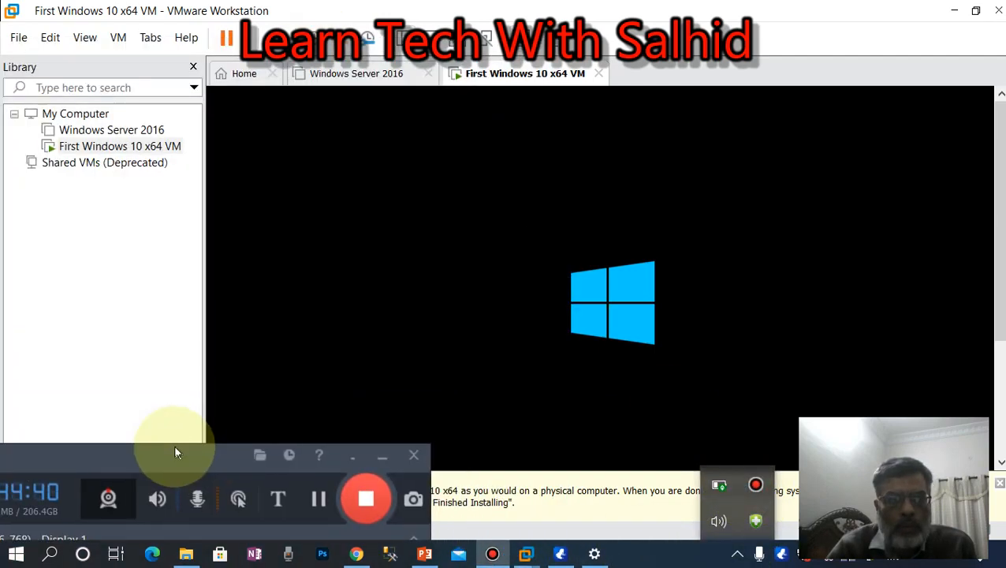
left_click(320, 500)
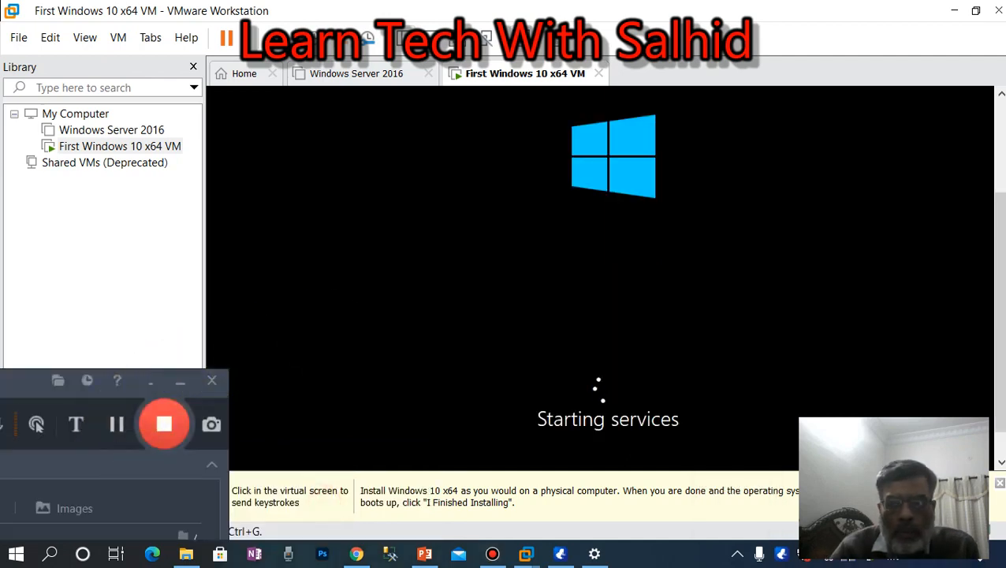
left_click_drag(1001, 313, 1001, 266)
left_click_drag(1001, 315, 1001, 339)
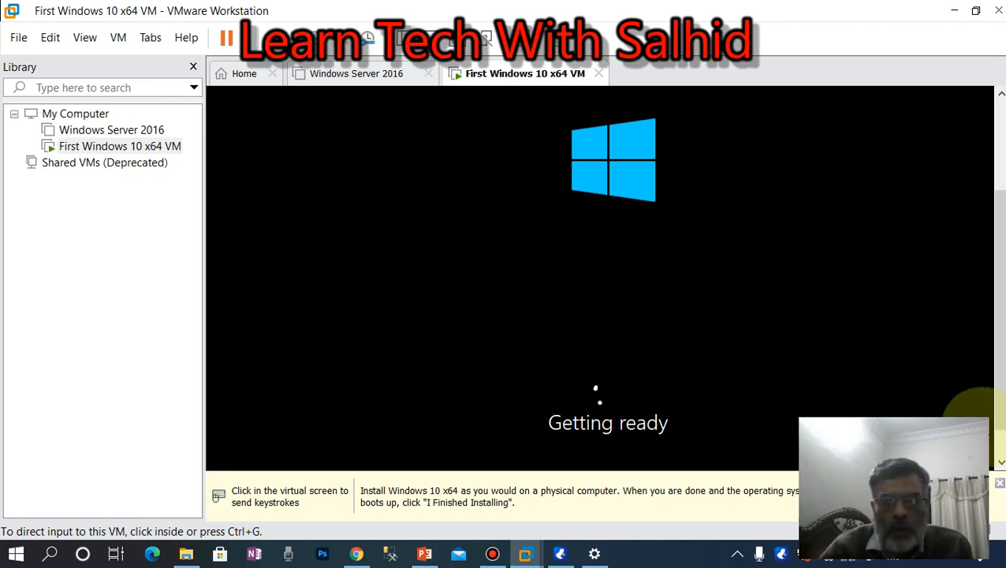
mouse_move(1001, 310)
left_mouse_down()
mouse_move(1001, 289)
mouse_move(1001, 335)
mouse_move(1001, 322)
left_mouse_up()
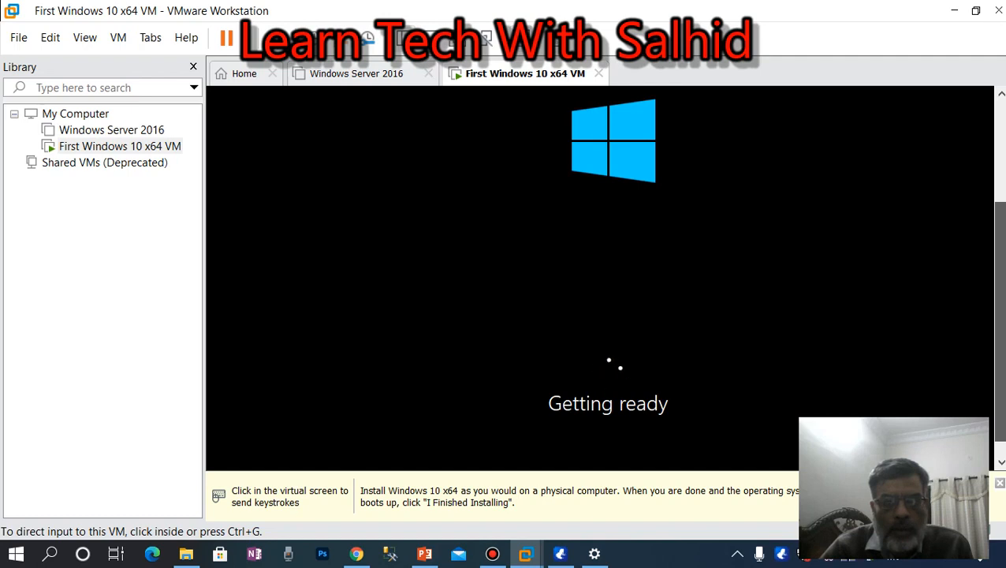
mouse_move(1000, 313)
left_mouse_down()
mouse_move(1001, 280)
mouse_move(1001, 326)
left_mouse_up()
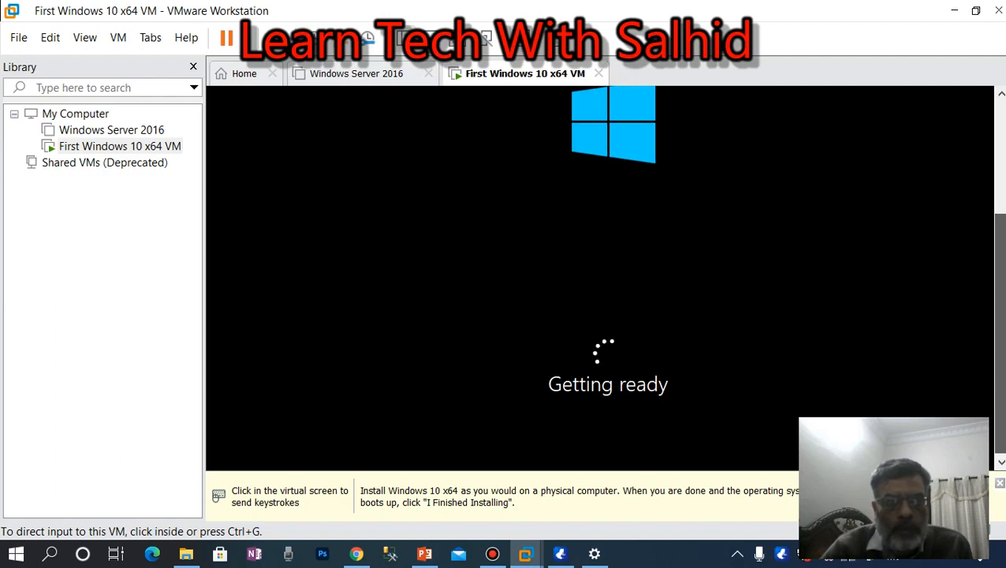
left_click(489, 557)
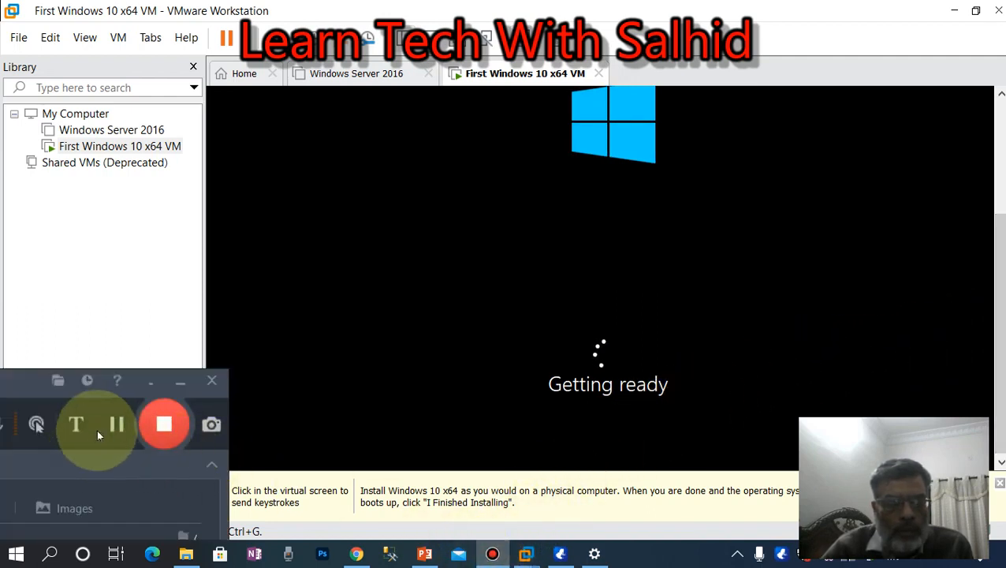
left_click(117, 422)
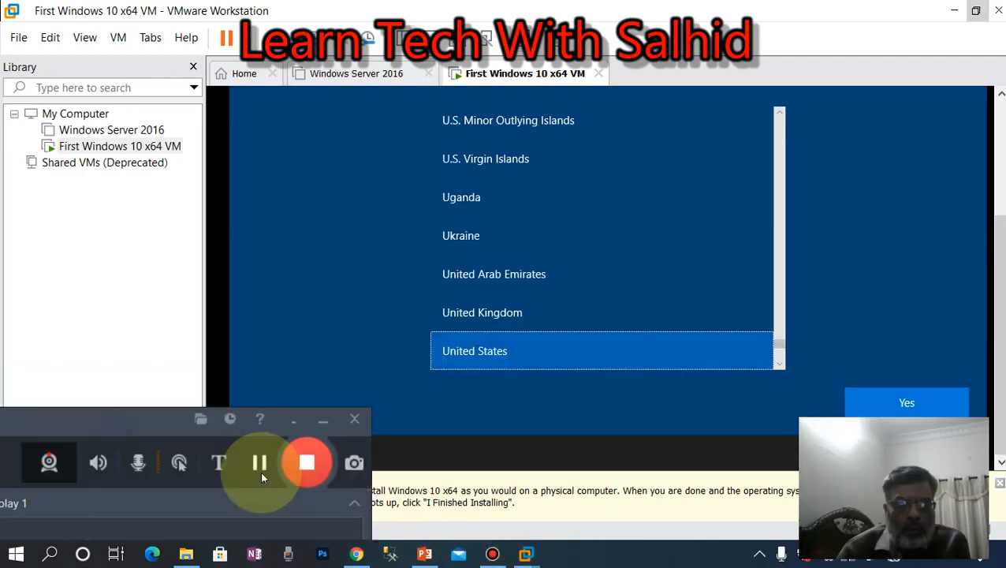
left_click_drag(117, 419, 230, 439)
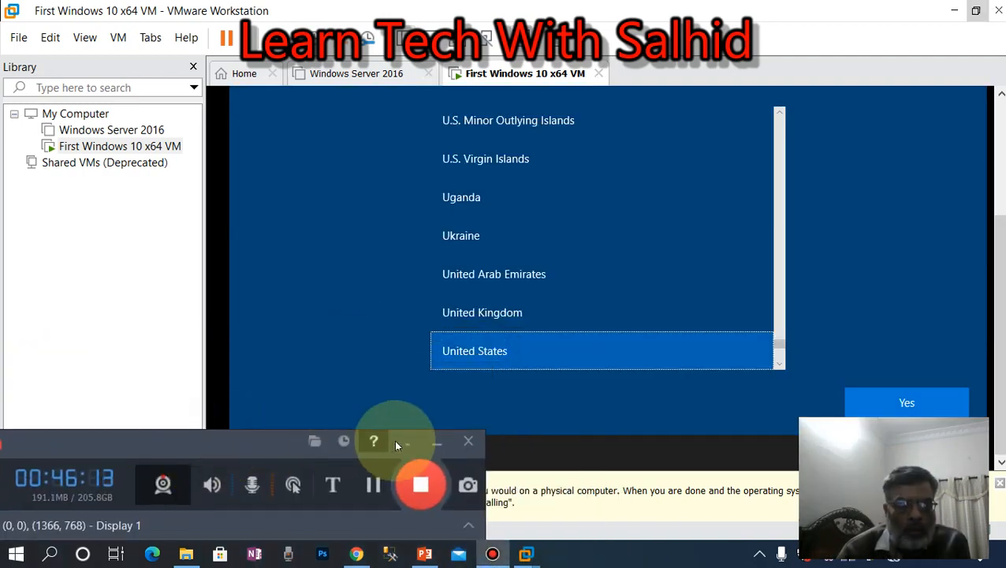
left_click(402, 439)
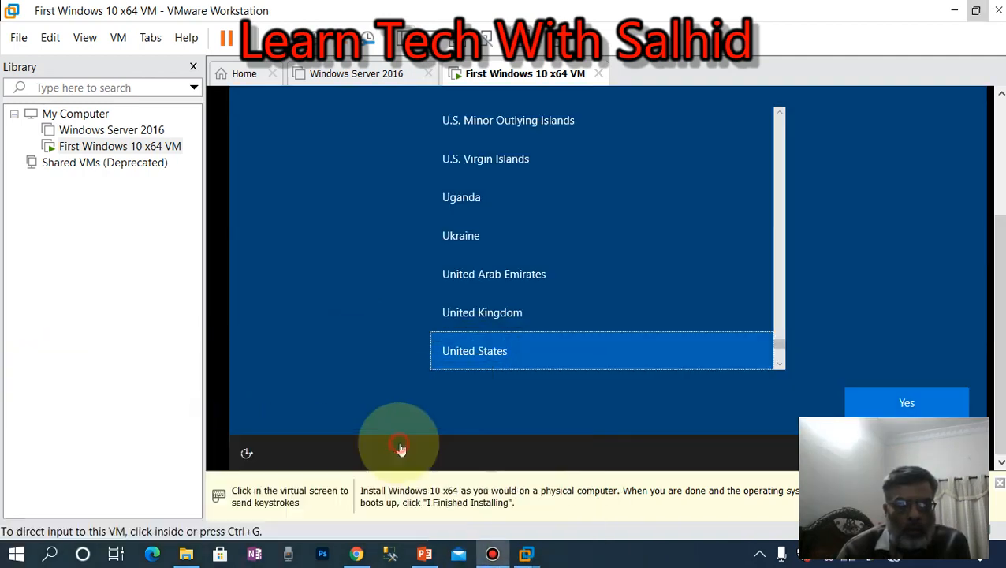
Step: Confirm United States as the region in the Windows setup
mouse_move(1002, 320)
left_mouse_down()
mouse_move(1002, 213)
mouse_move(1002, 325)
left_mouse_up()
left_click(916, 400)
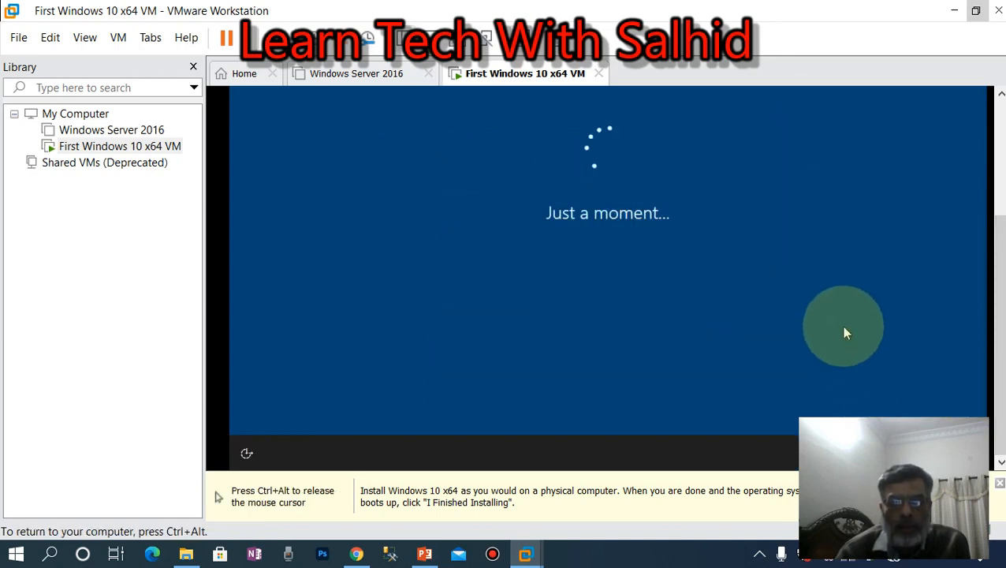
key("ctrl+alt")
left_click_drag(1004, 345, 1002, 209)
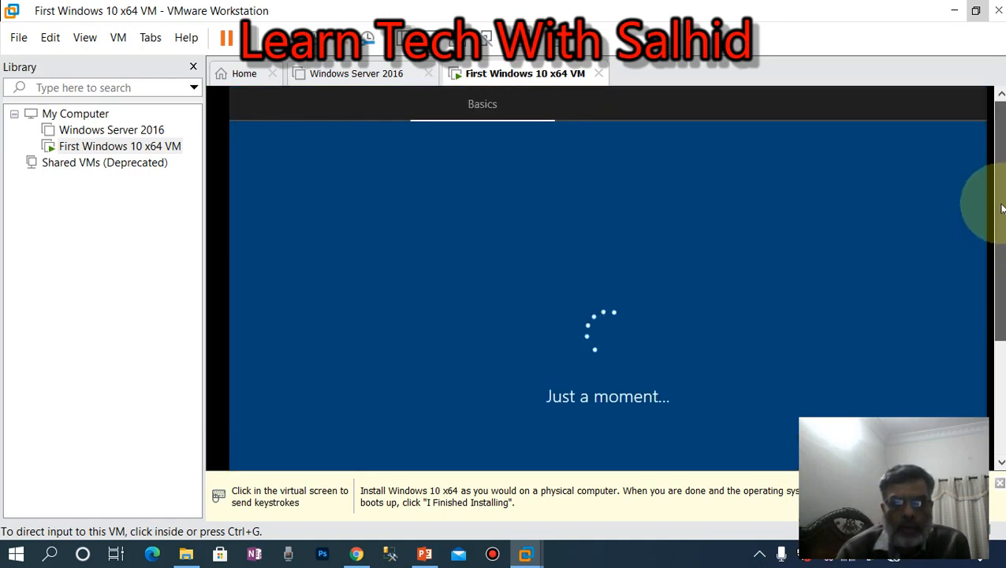
Step: Accept the US keyboard layout and skip adding a second layout
left_click_drag(1003, 208, 996, 347)
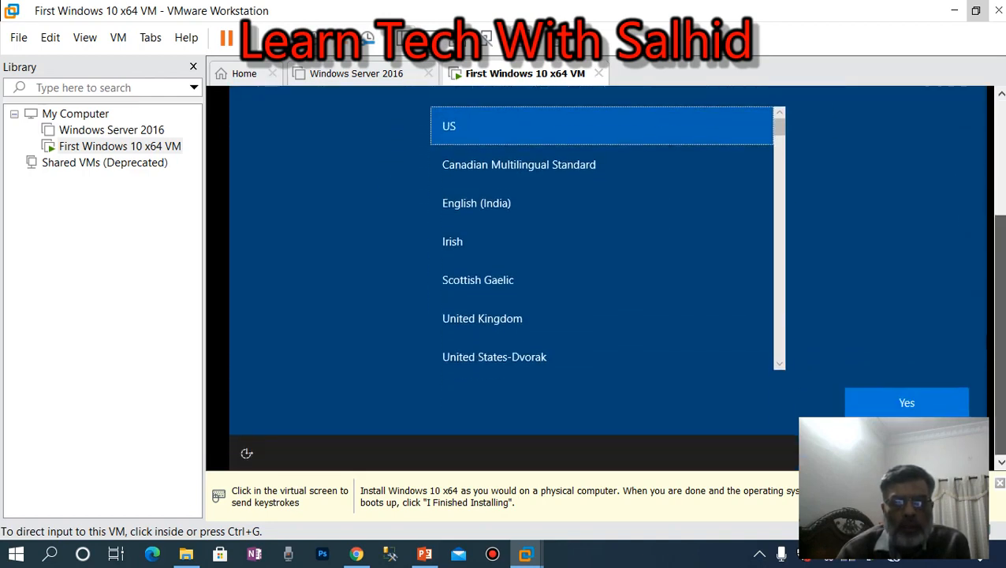
left_click(952, 409)
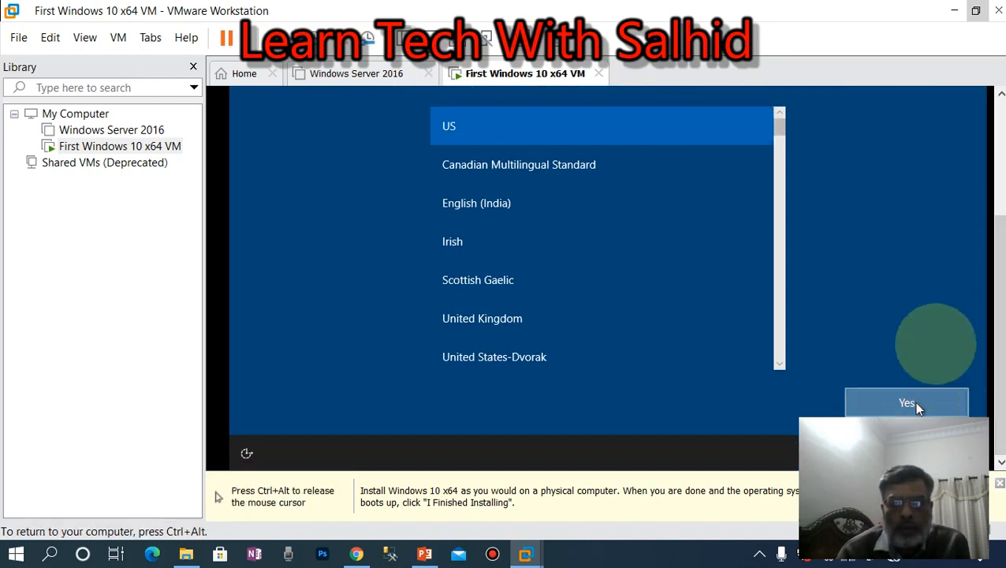
left_click(915, 404)
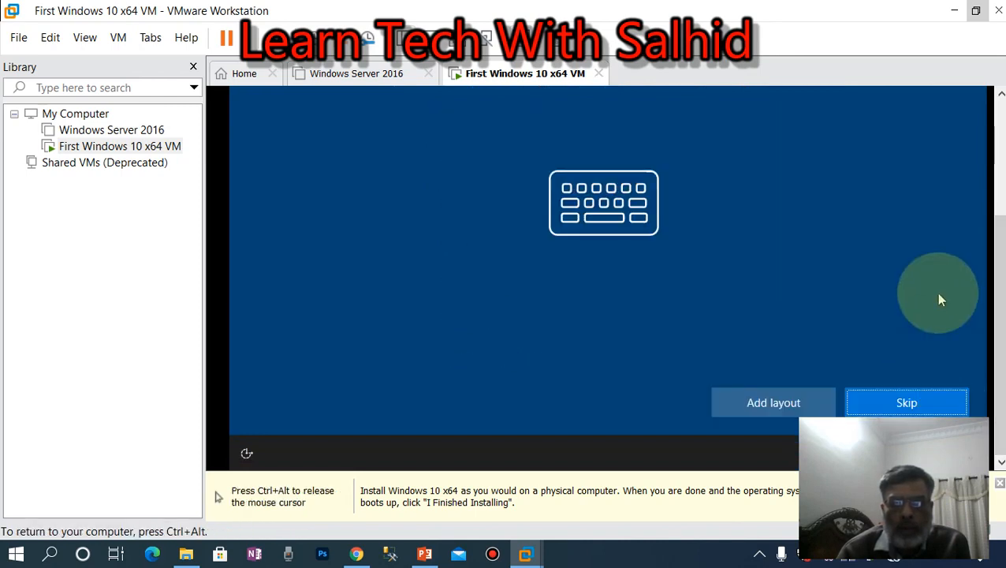
left_click(907, 404)
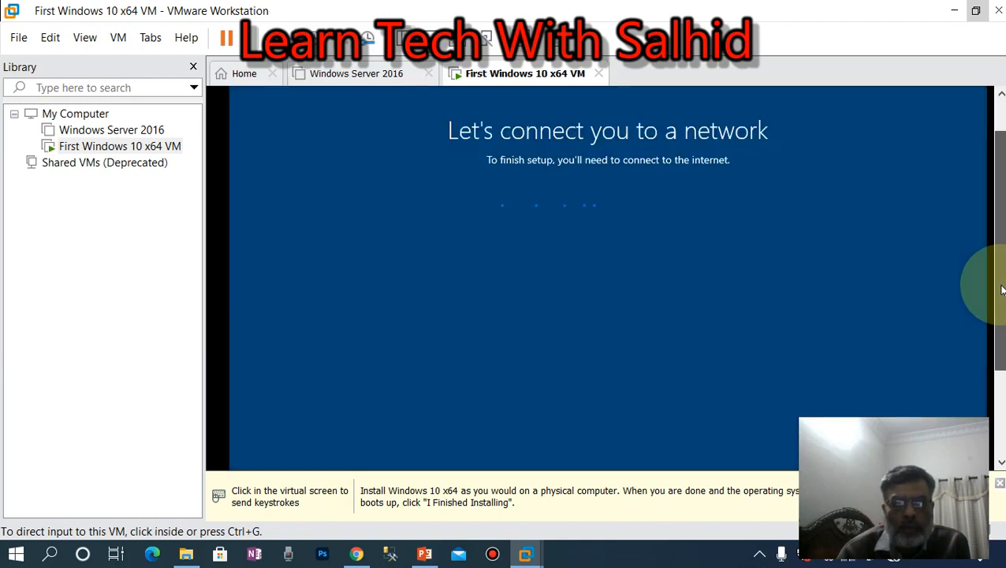
Step: Skip the network connection by declaring that there is no internet, and continue with limited setup
left_click_drag(1003, 290, 1001, 406)
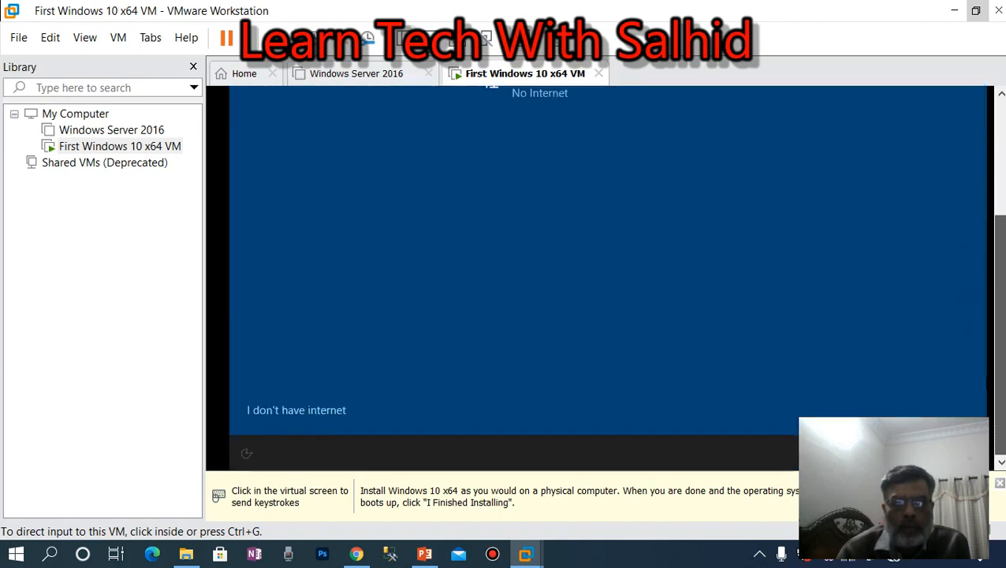
left_click(292, 413)
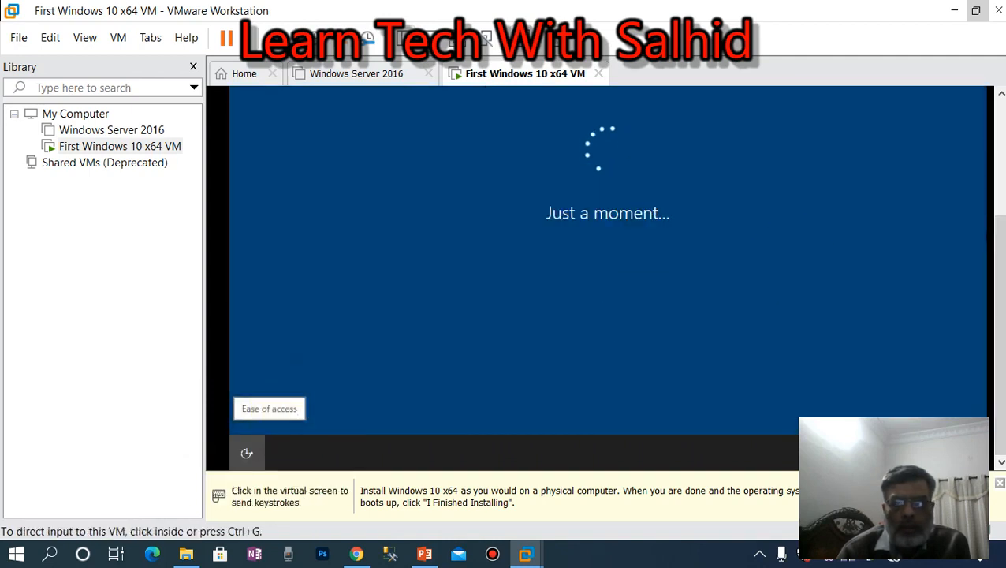
left_click_drag(1000, 247, 958, 466)
left_click(952, 274)
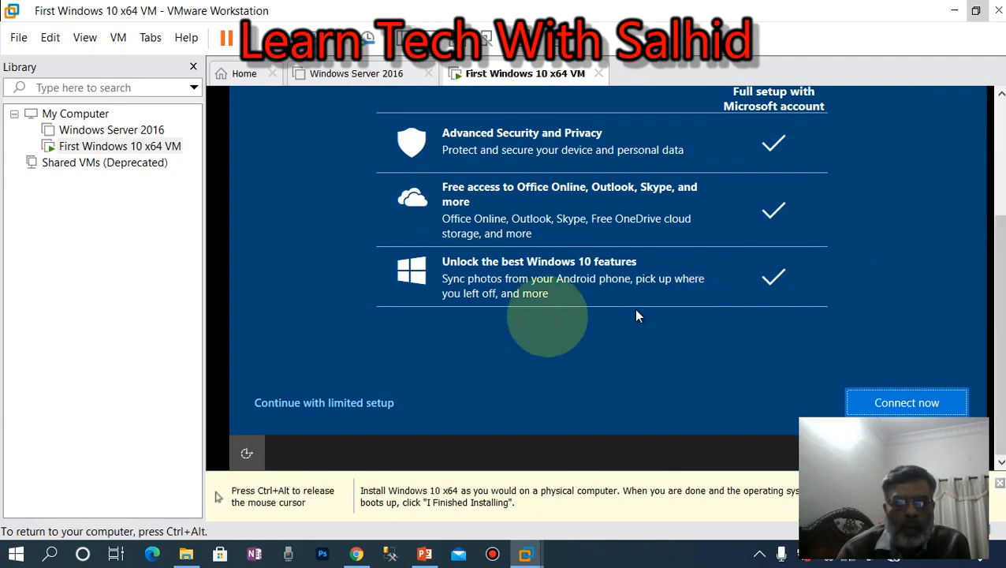
left_click(374, 409)
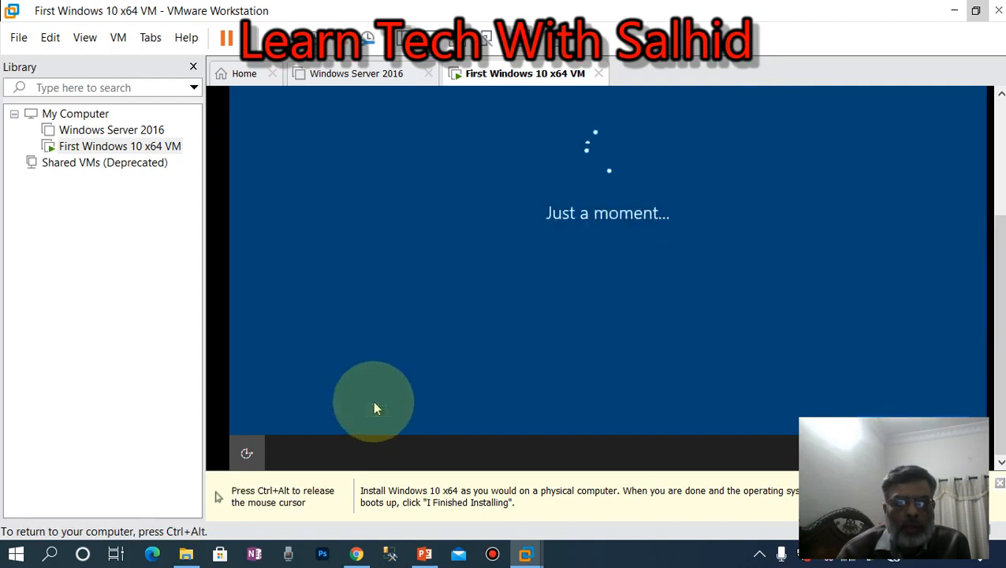
Step: Enter the user's name for the local Windows account and continue to the password page
key("ctrl+alt")
left_click_drag(999, 228, 1005, 203)
left_click(926, 234)
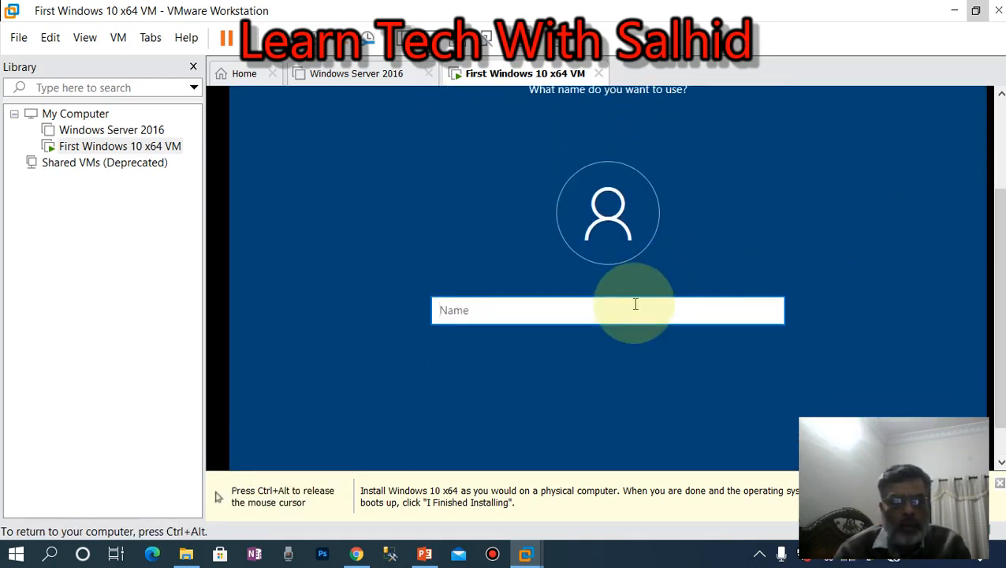
type("Salman")
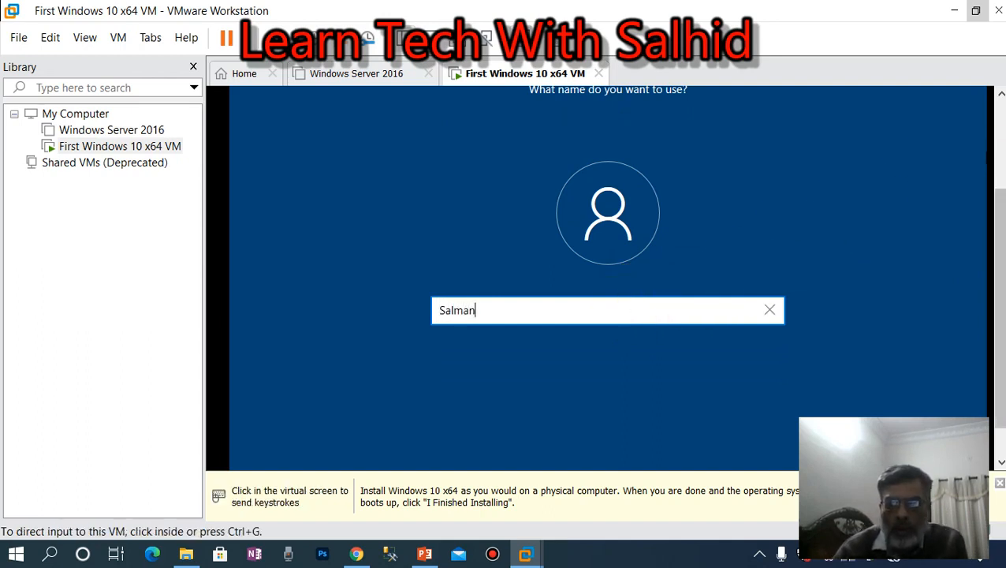
left_click(927, 385)
left_click(925, 402)
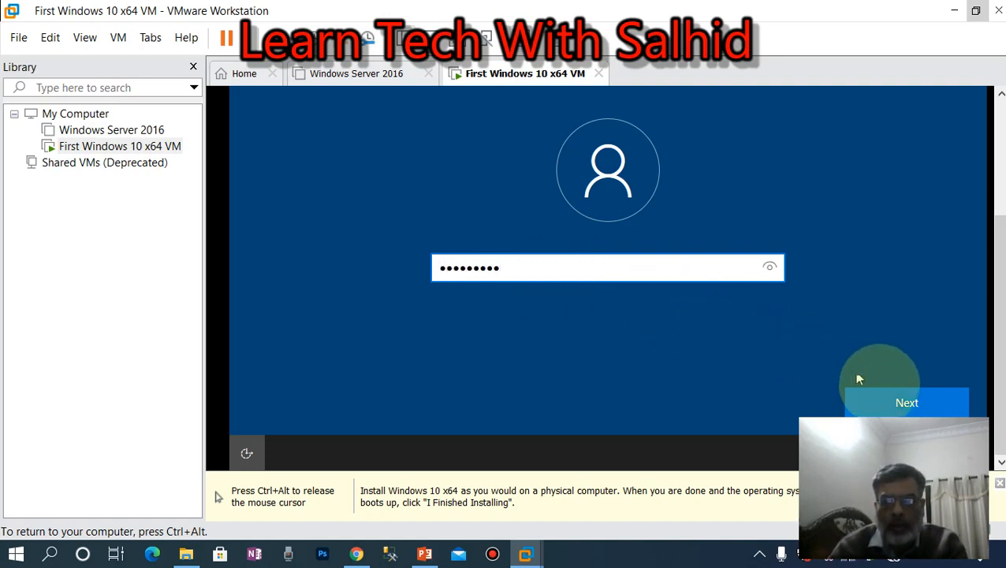
Step: Submit the local account's password, re-enter it as confirmation, and continue to the security questions
left_click(896, 402)
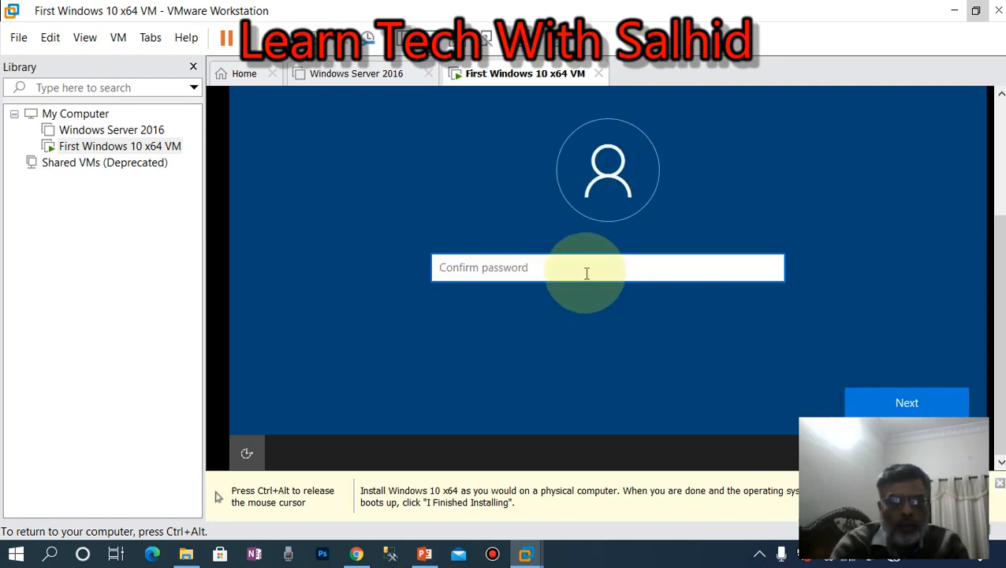
type("1")
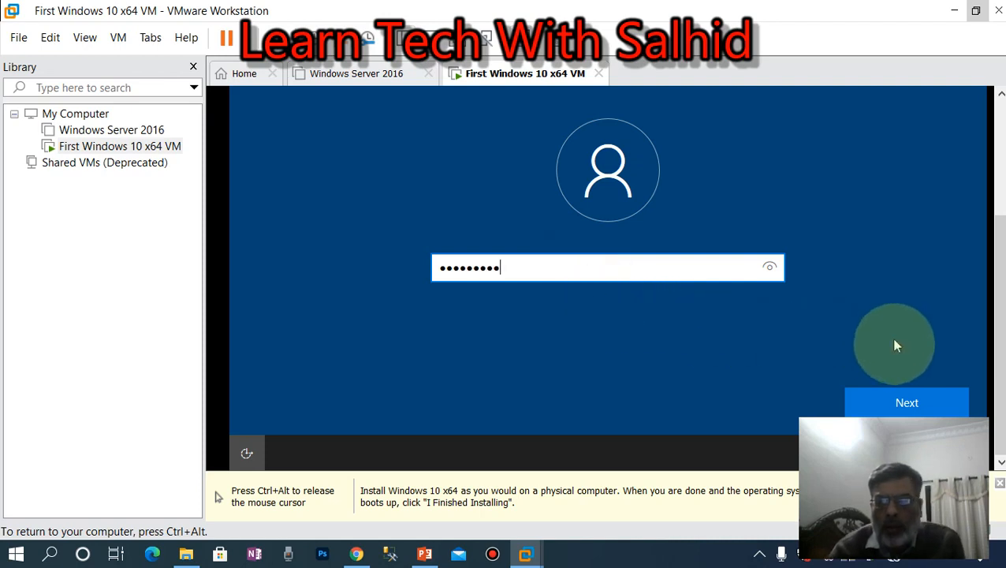
left_click(897, 404)
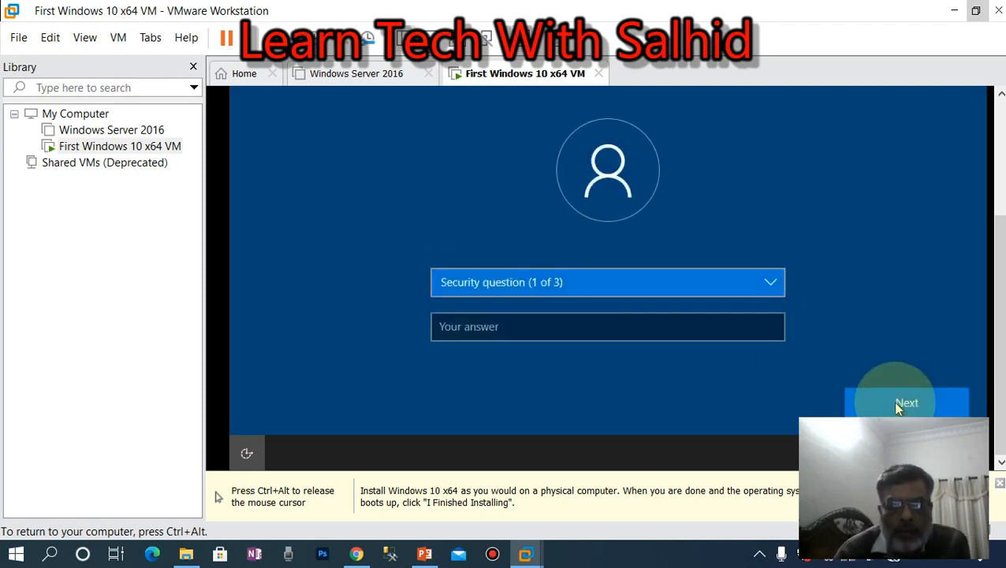
left_click(771, 284)
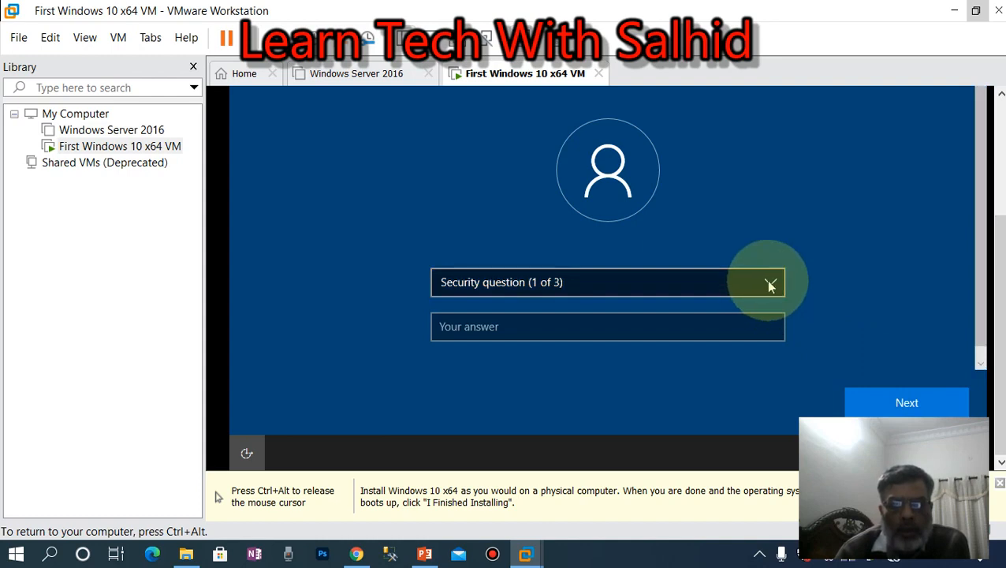
left_click(709, 285)
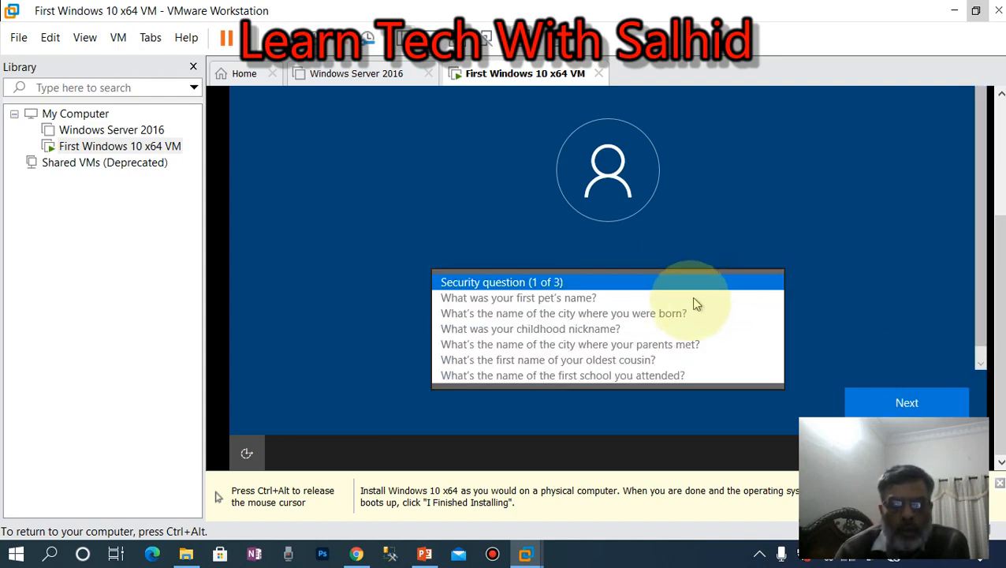
left_click(572, 298)
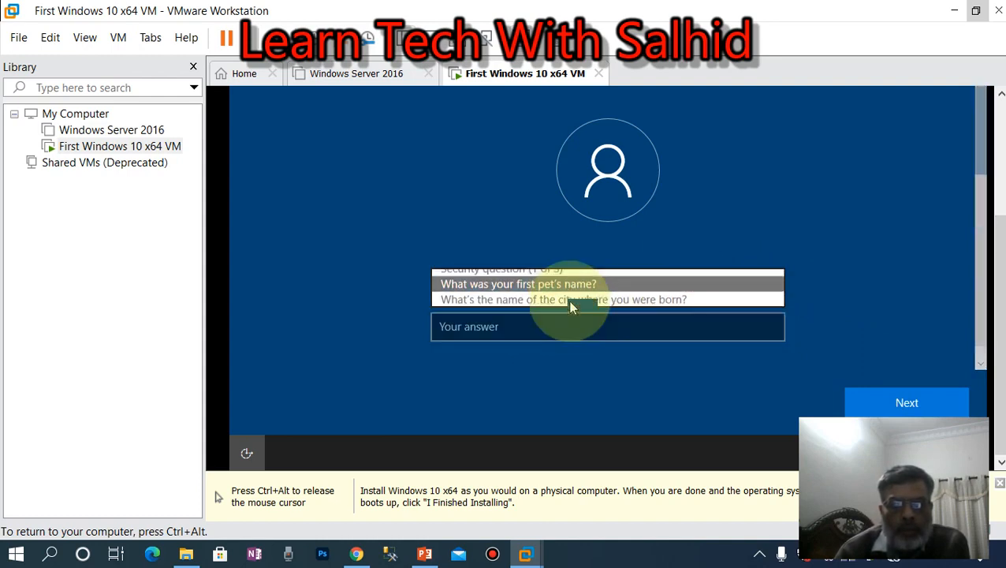
left_click(572, 320)
type("a")
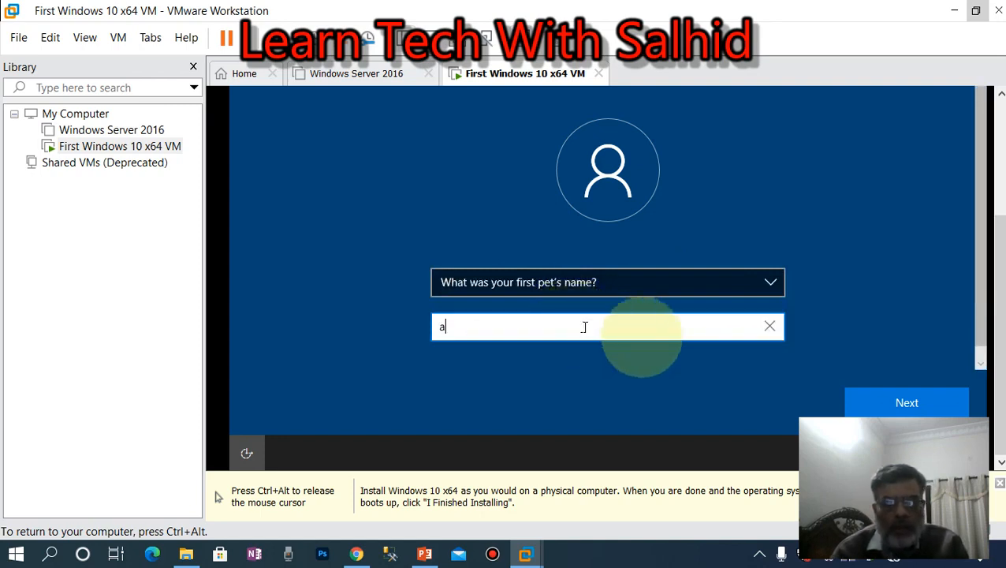
left_click(893, 404)
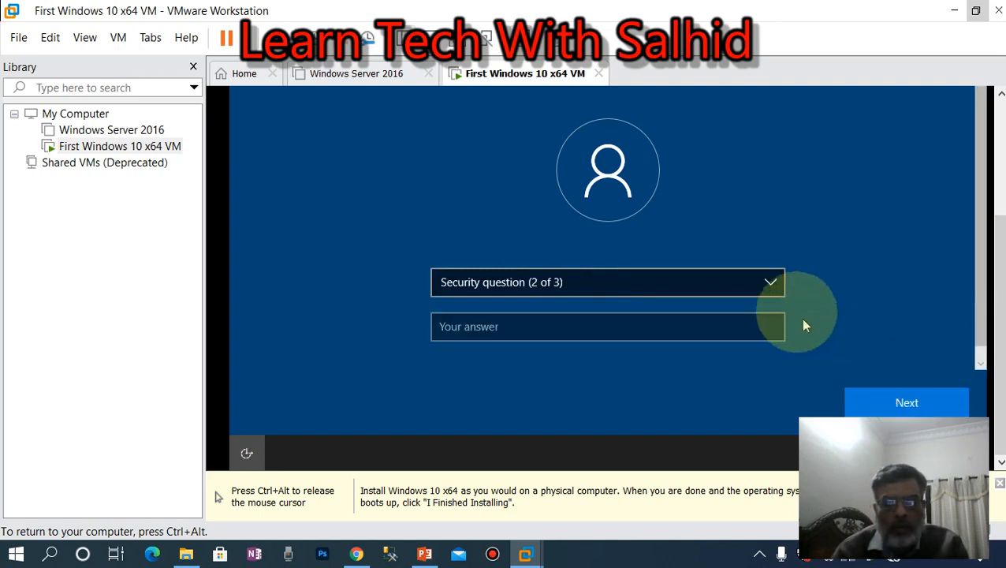
Step: Choose "What was your childhood nickname?" as the second security question, answer it with "a" and continue
left_click(762, 285)
left_click(684, 314)
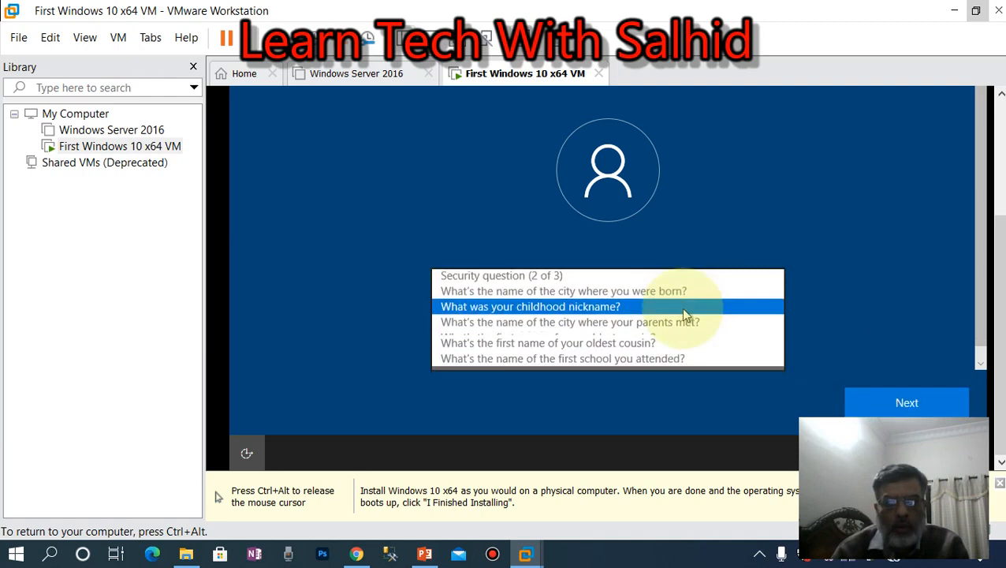
left_click(681, 324)
type("a")
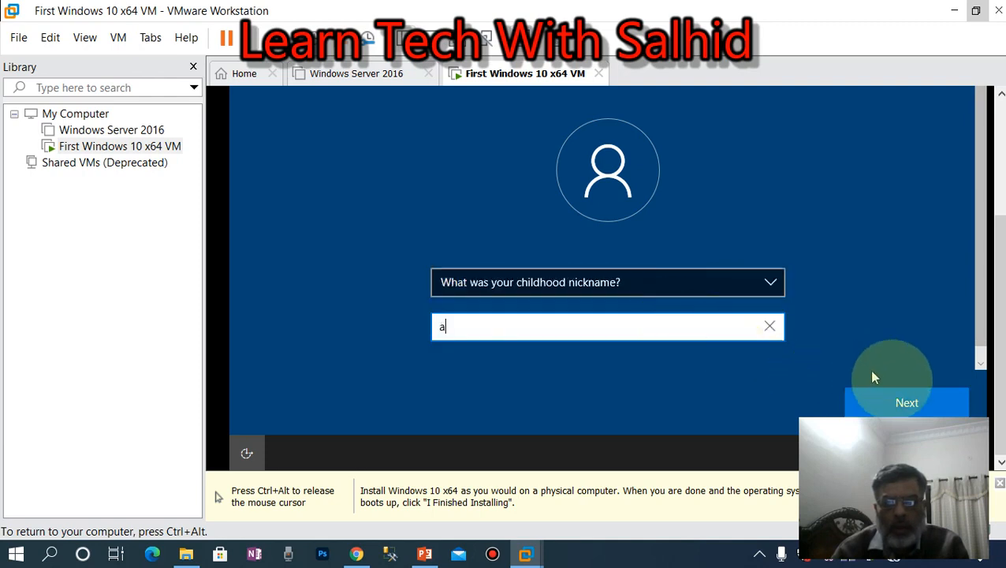
left_click(921, 401)
Step: Choose "What's the first name of your oldest cousin?" as the third security question, answer it with "a" and continue
left_click(777, 287)
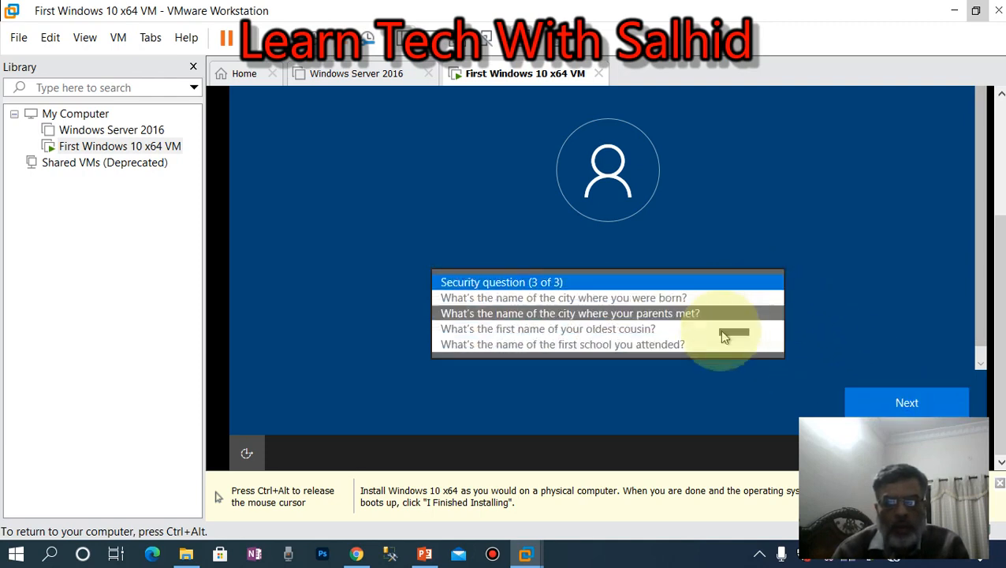
left_click(719, 331)
left_click(720, 332)
type("a")
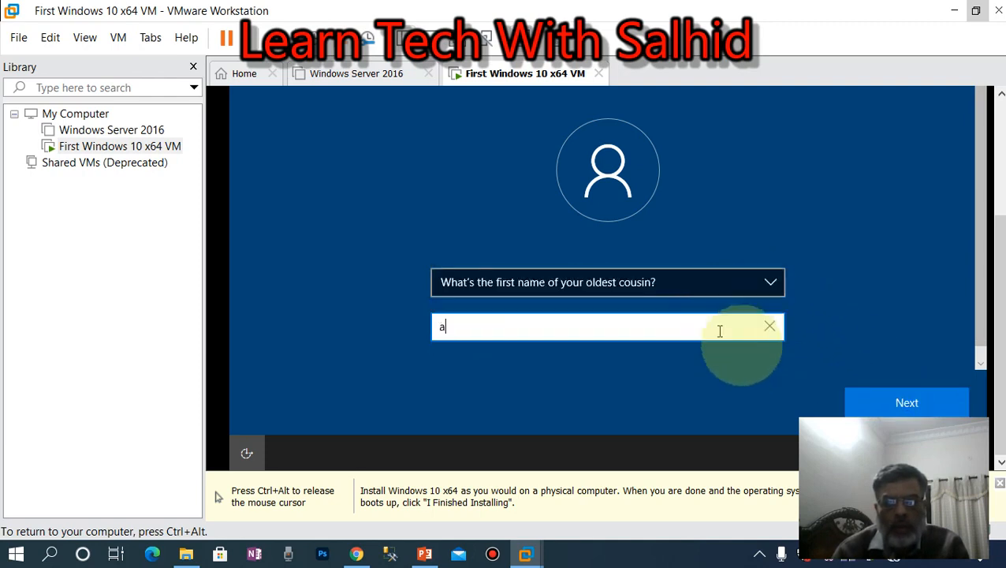
left_click(918, 403)
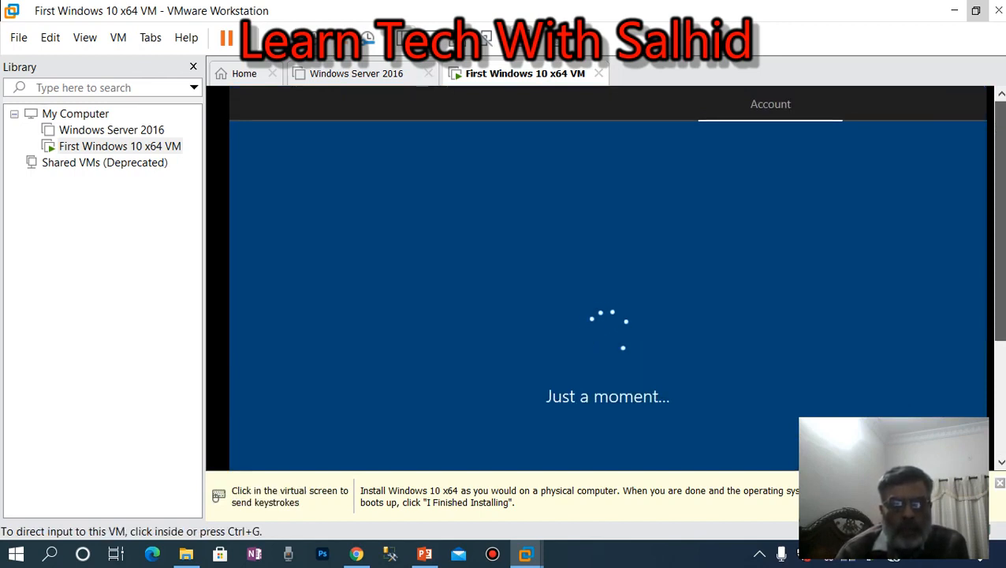
Step: Accept the default privacy settings for the device and decline Cortana for now
left_click_drag(1001, 186, 1002, 300)
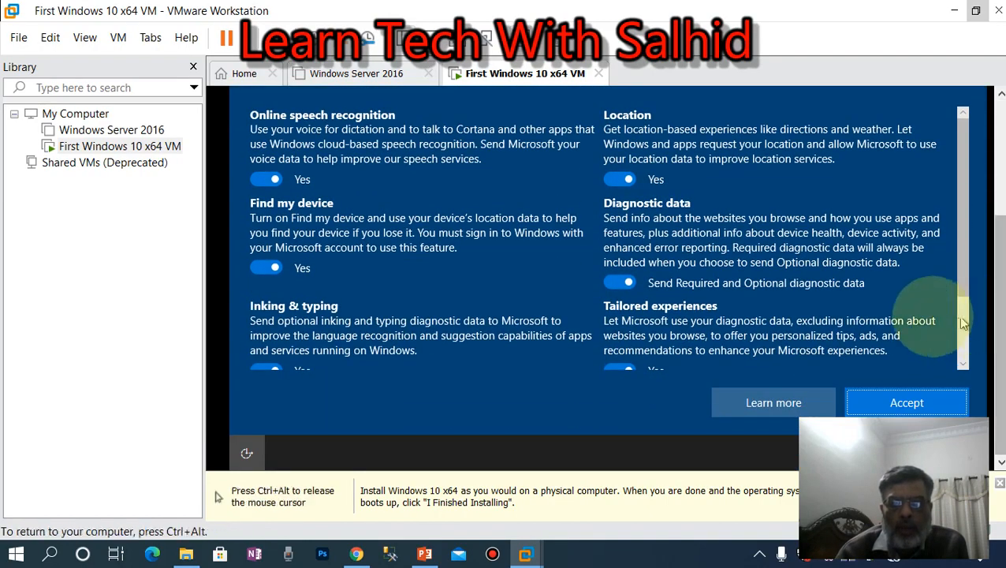
left_click(918, 403)
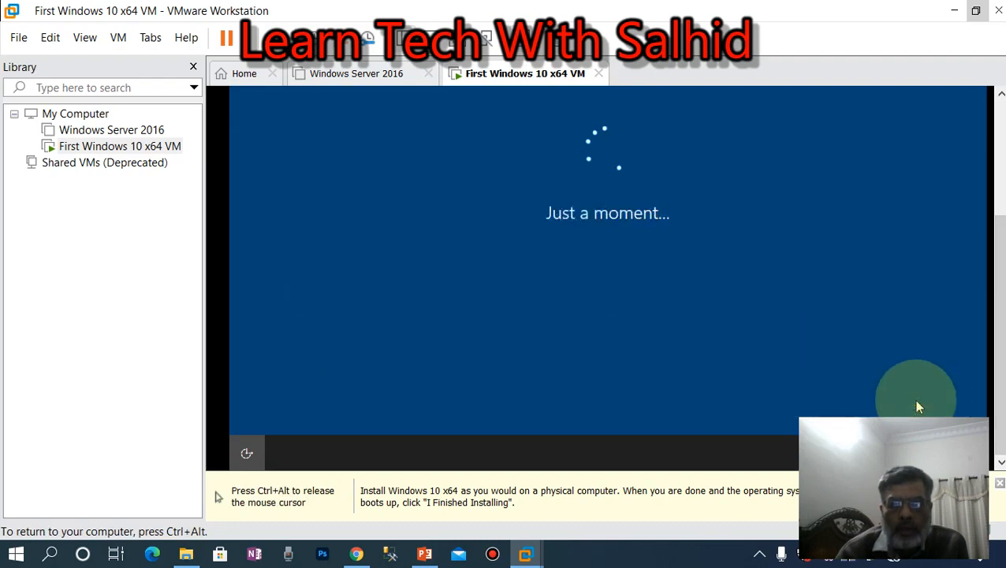
key("ctrl+alt")
left_click_drag(995, 281, 1001, 307)
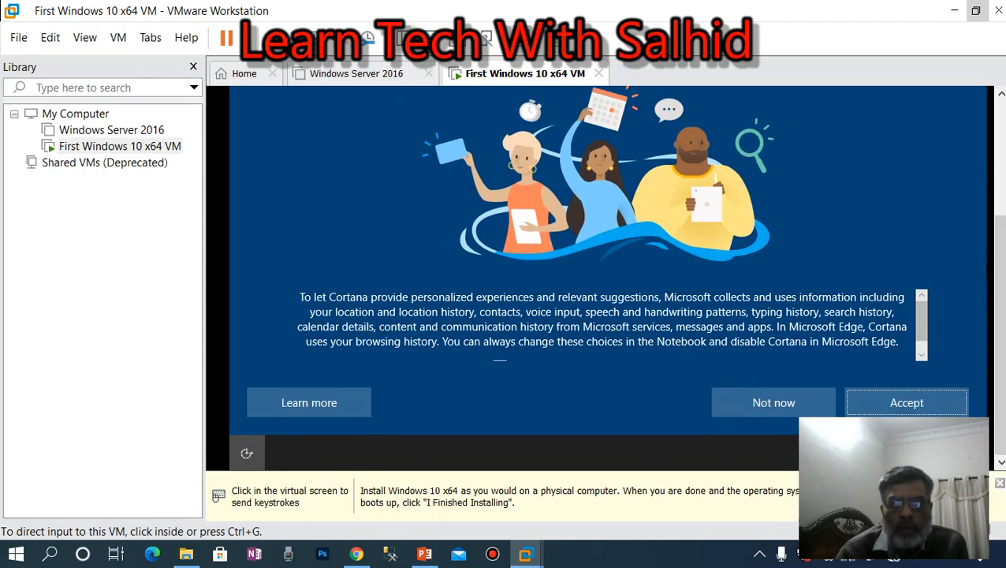
left_click(995, 134)
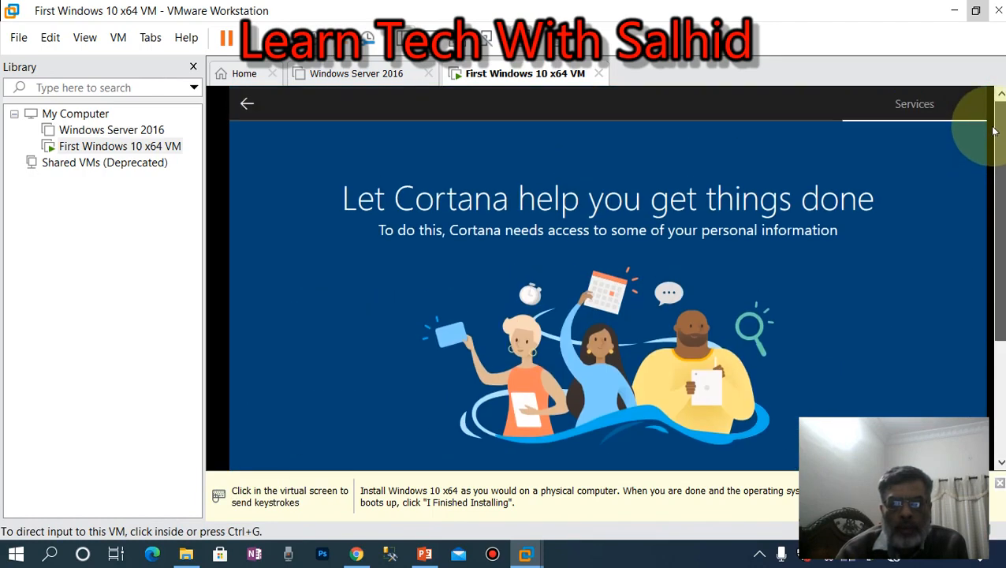
left_click_drag(994, 136, 1002, 278)
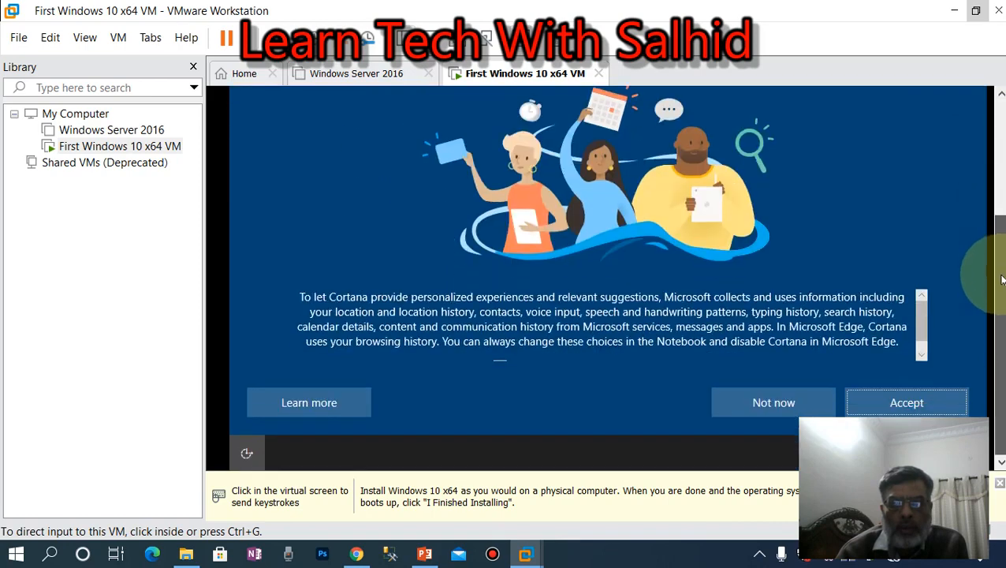
left_click(762, 404)
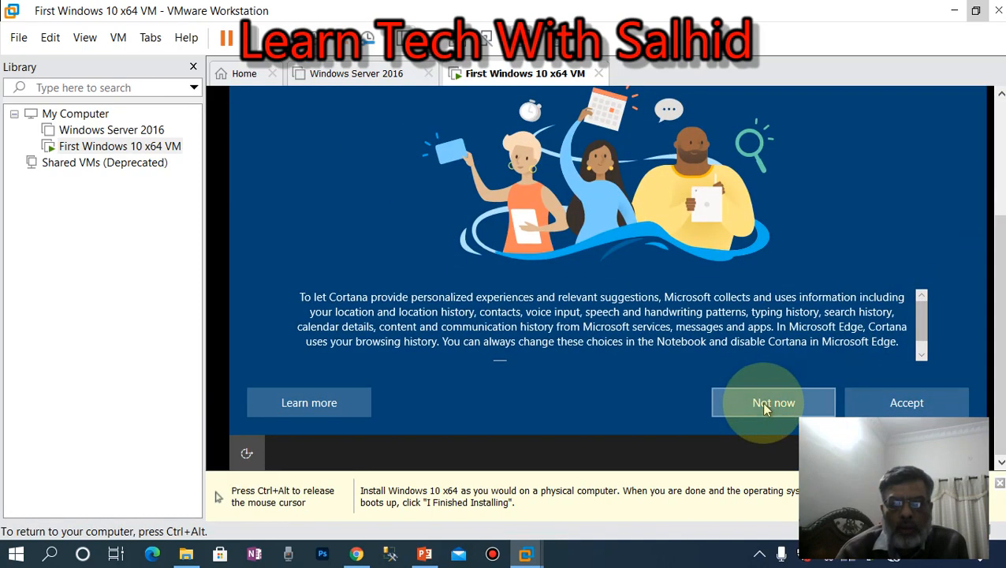
key("ctrl+alt")
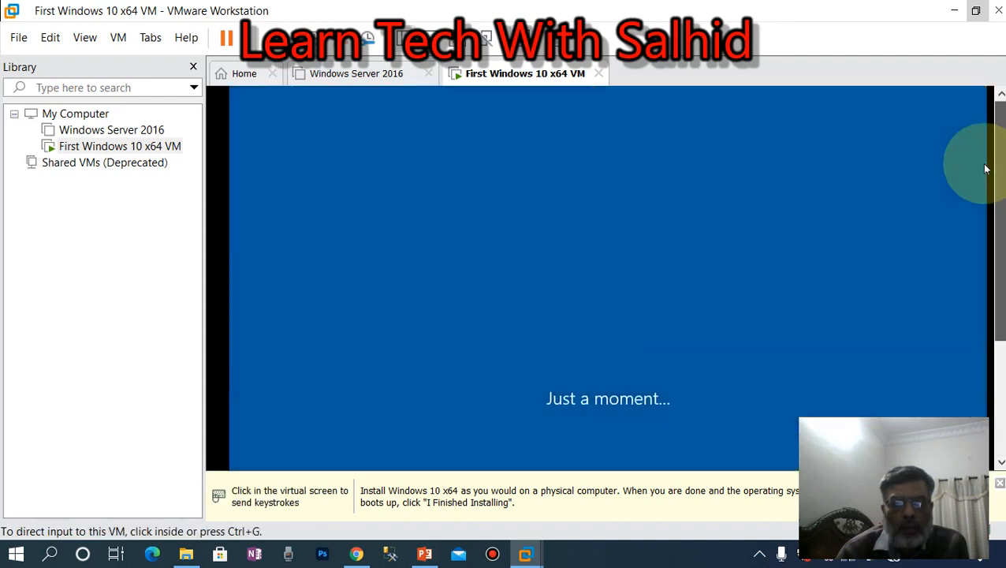
left_click_drag(1001, 209, 1003, 324)
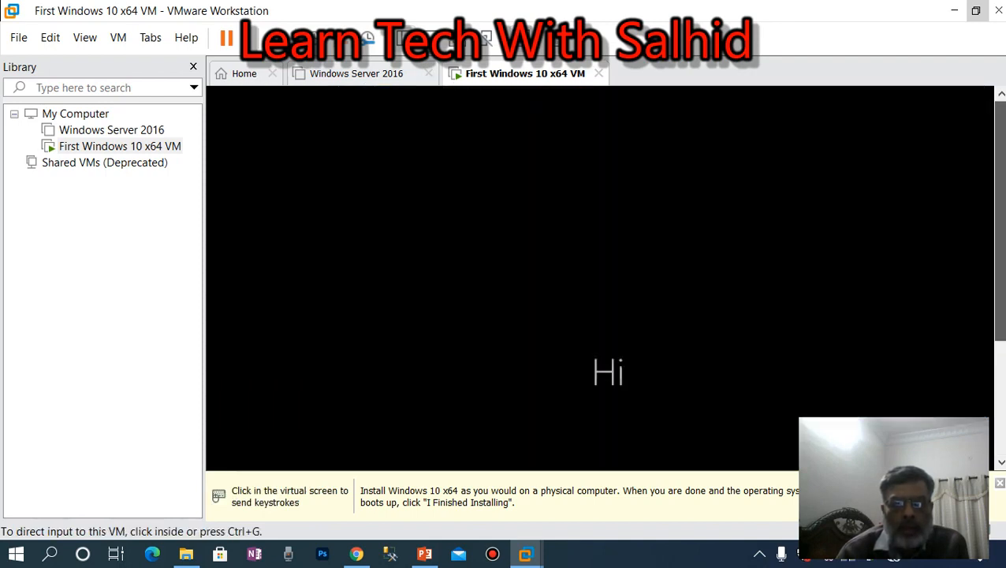
left_click_drag(1001, 224, 1001, 323)
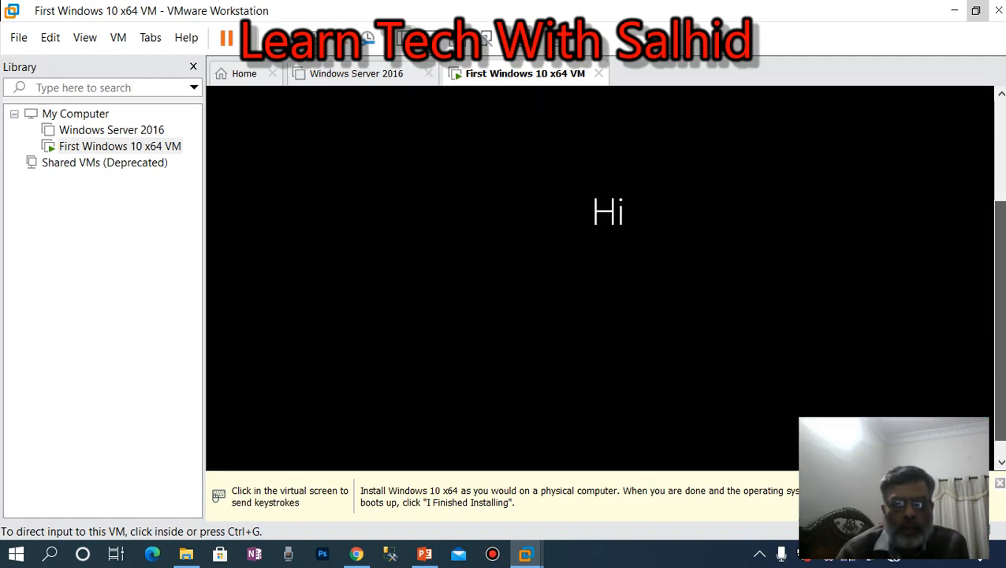
mouse_move(1001, 237)
left_mouse_down()
mouse_move(1002, 133)
mouse_move(1003, 232)
left_mouse_up()
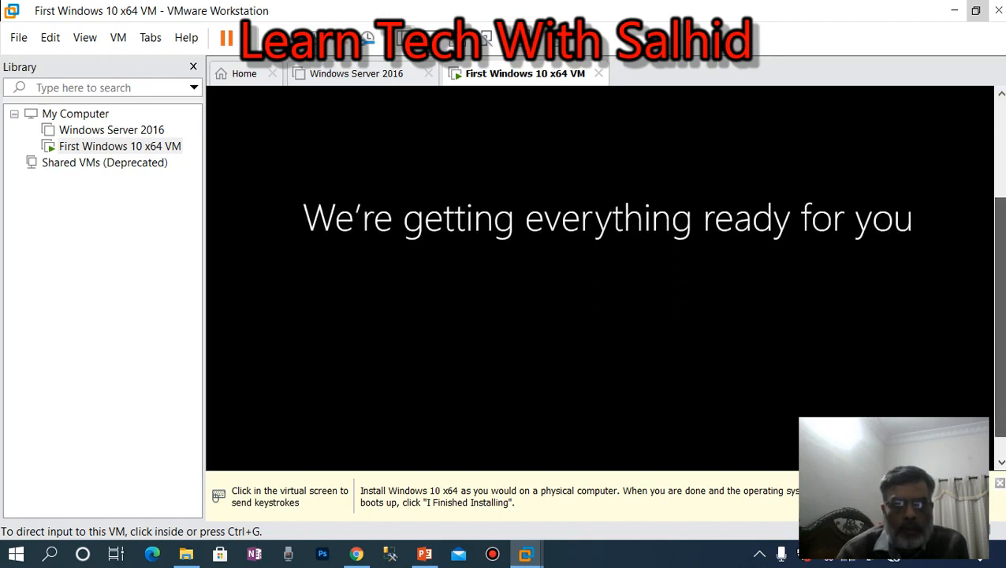
left_click_drag(1001, 245, 1001, 272)
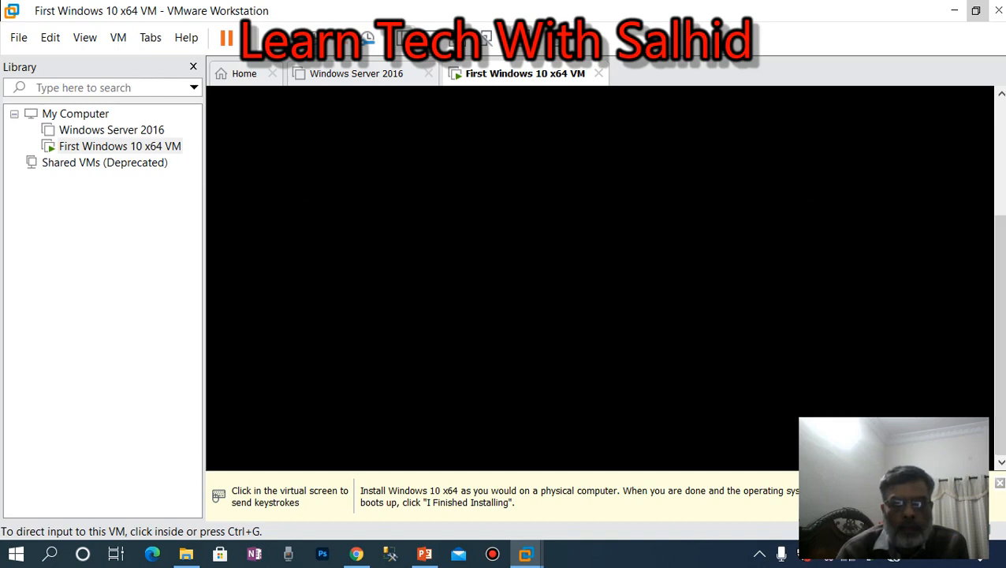
mouse_move(1001, 333)
left_mouse_down()
mouse_move(1001, 220)
mouse_move(1001, 336)
left_mouse_up()
left_click(637, 446)
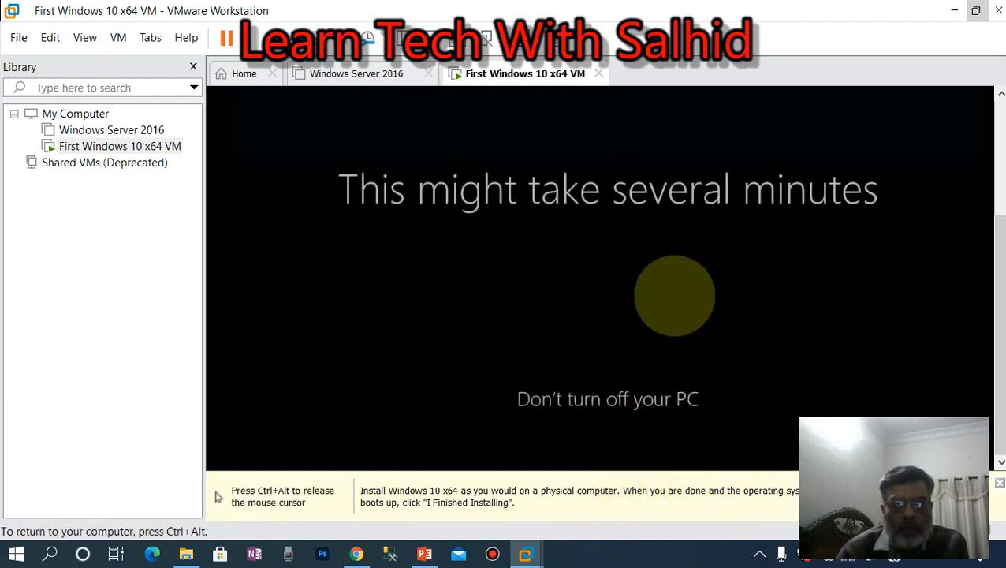
key("ctrl+alt")
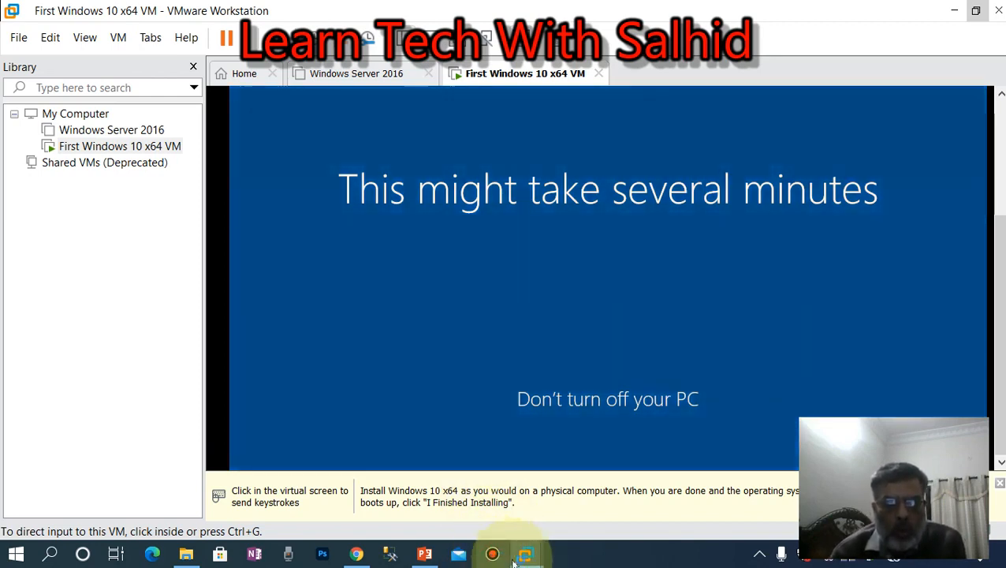
left_click(761, 555)
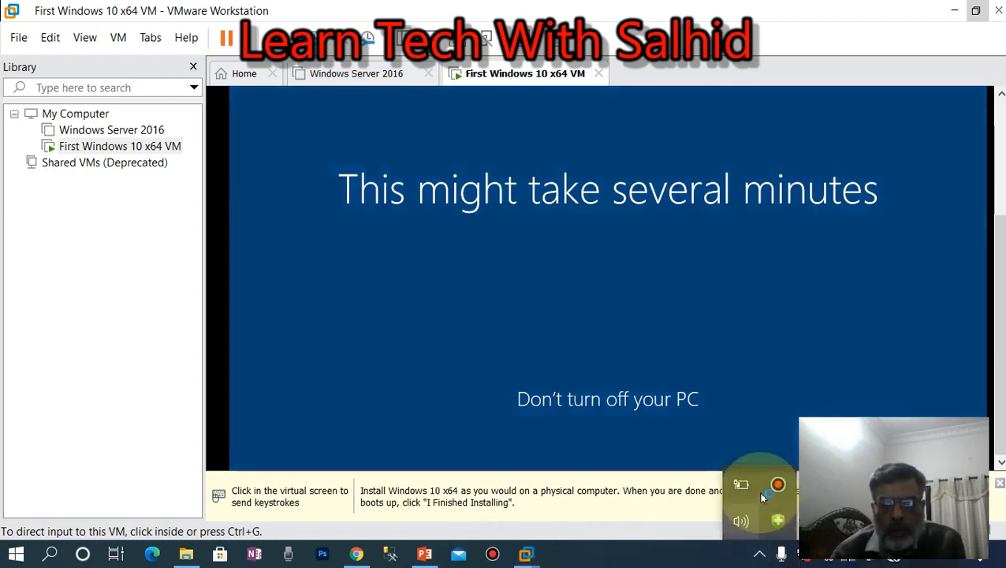
left_click(778, 484)
left_click_drag(260, 61, 56, 470)
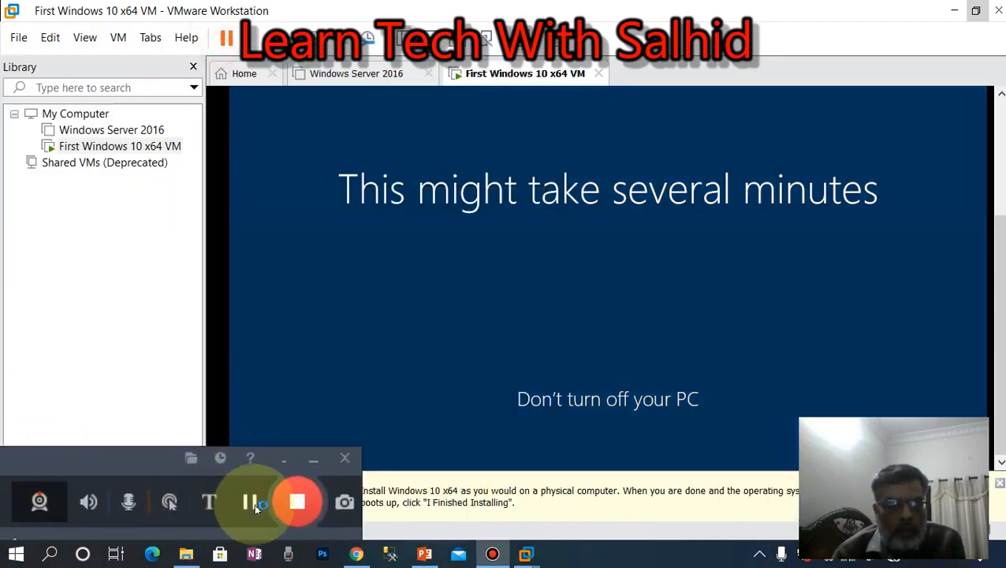
left_click(250, 502)
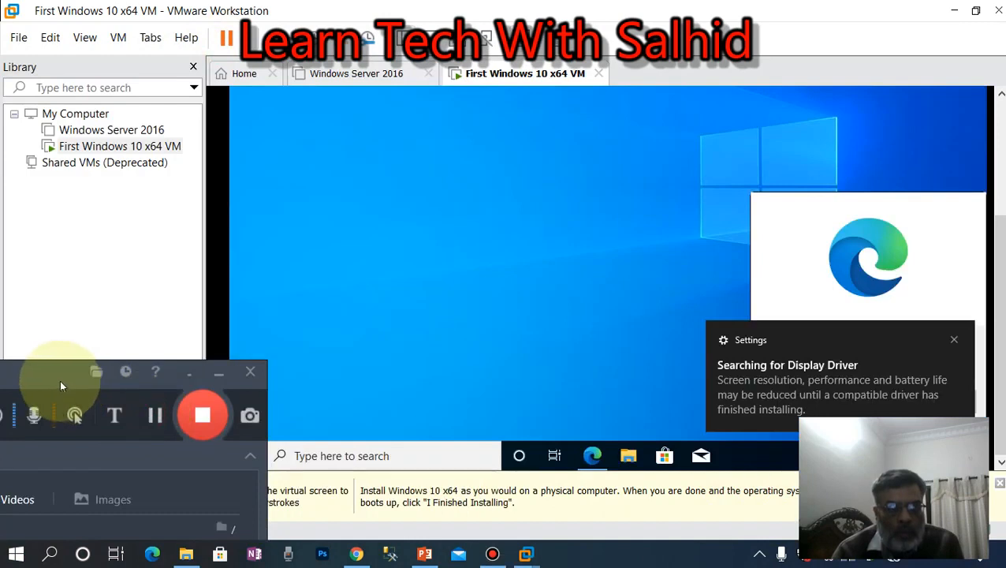
left_click_drag(60, 381, 0, 409)
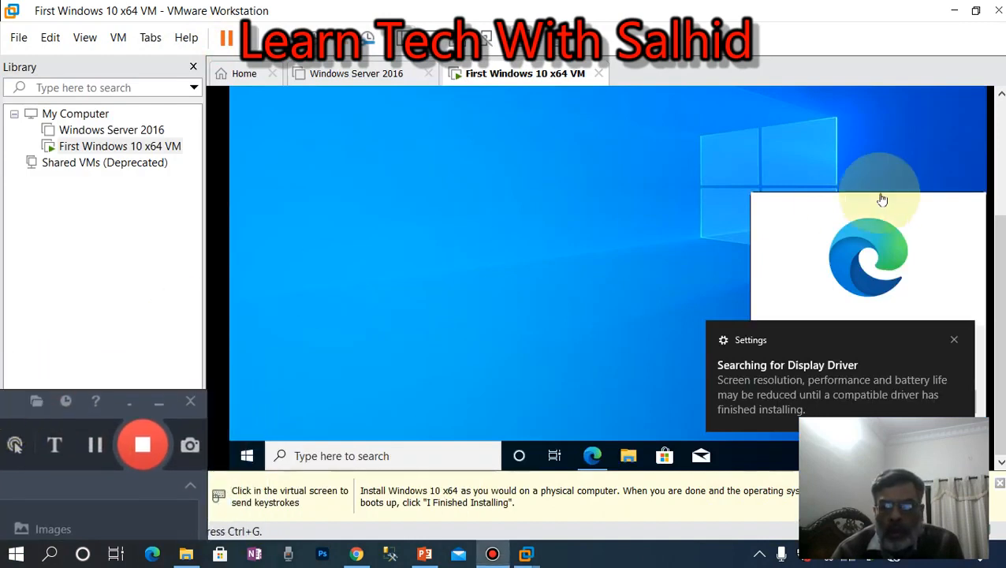
Step: Dismiss the display driver notification on the Windows 10 desktop and postpone the Microsoft Edge introduction
left_click(953, 343)
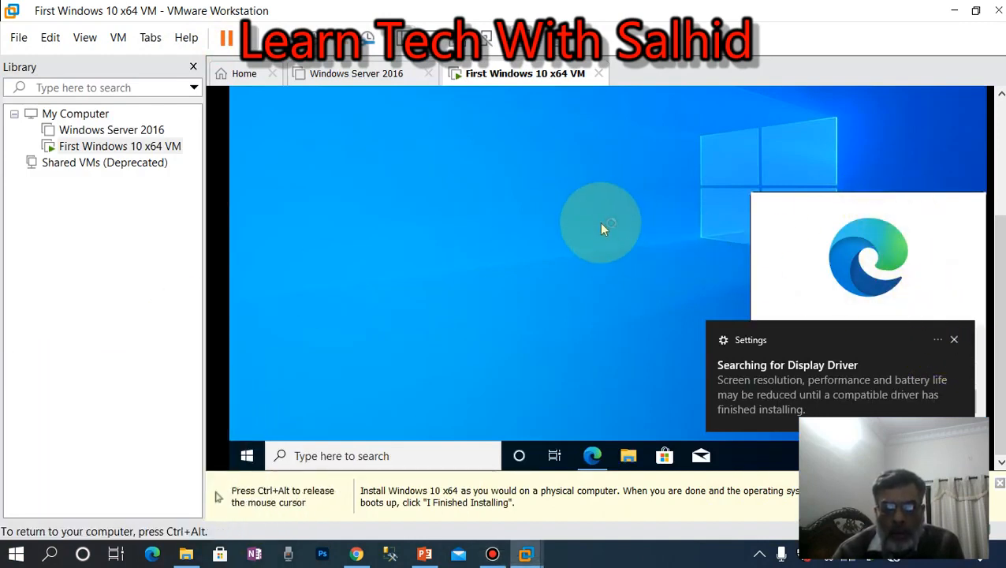
key("ctrl+alt")
left_click_drag(997, 231, 997, 270)
left_click(665, 292)
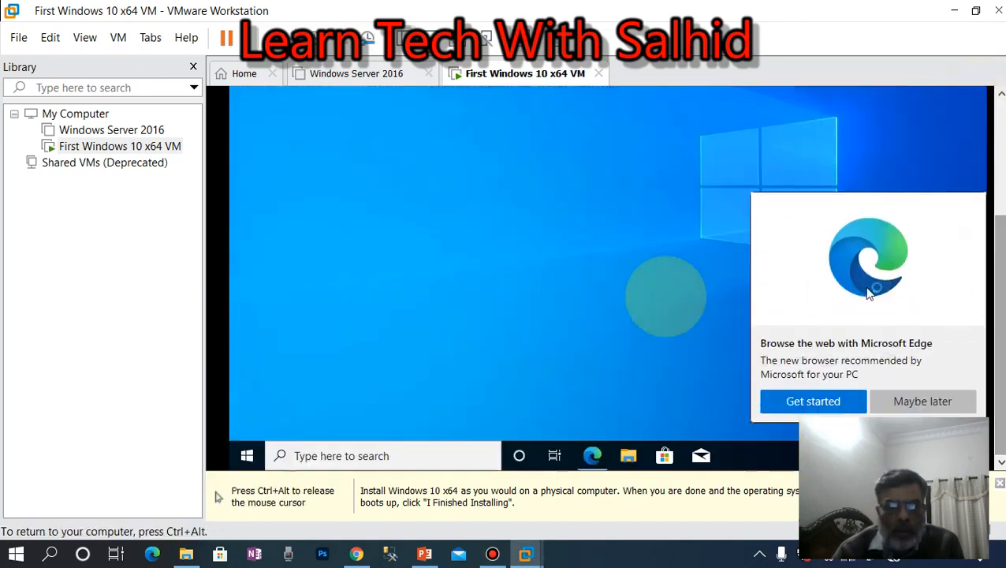
left_click(911, 400)
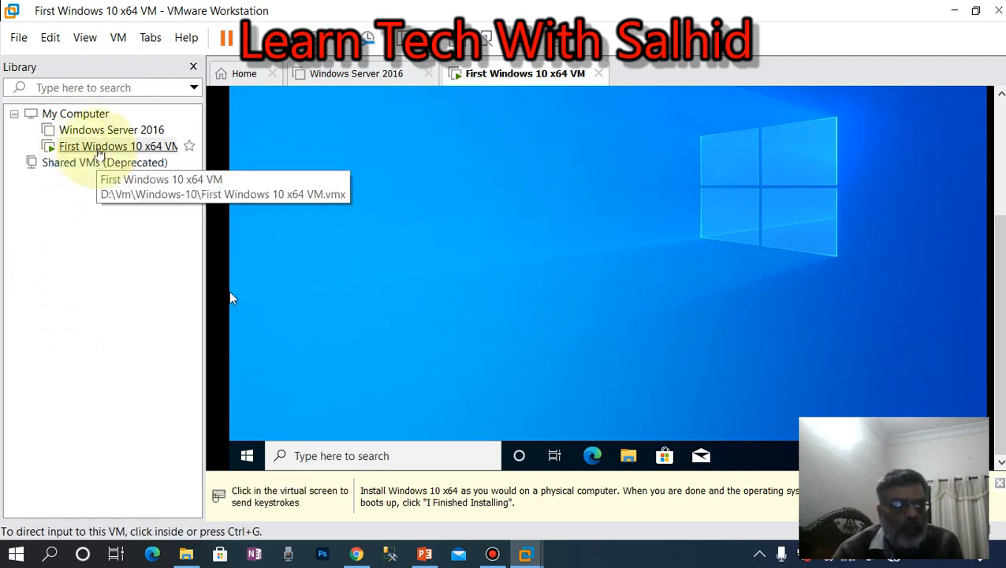
Step: In the settings of First Windows 10 x64 VM, switch the CD/DVD (SATA) connection to the physical drive with Auto detect
right_click(99, 153)
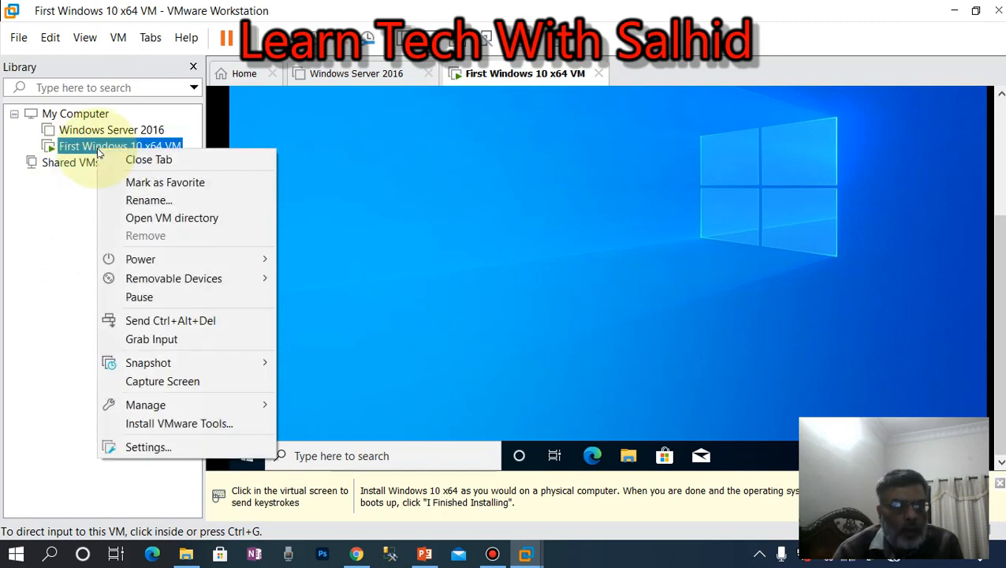
left_click(145, 448)
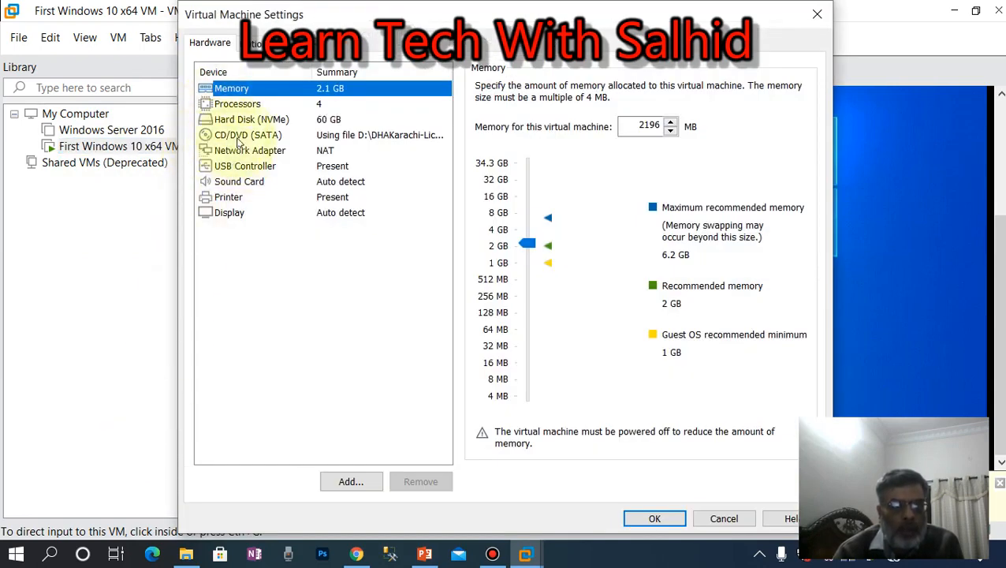
left_click(238, 138)
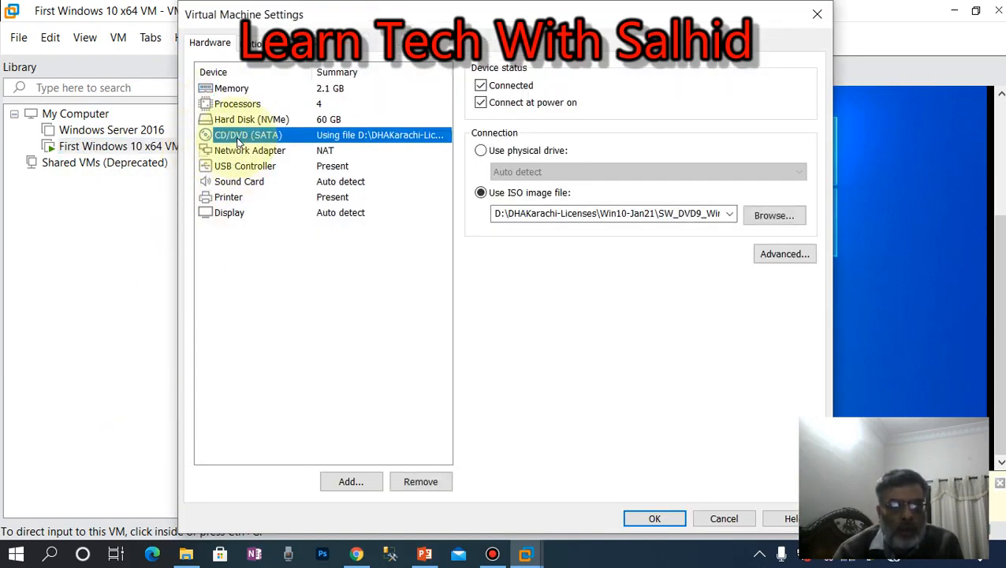
left_click(483, 152)
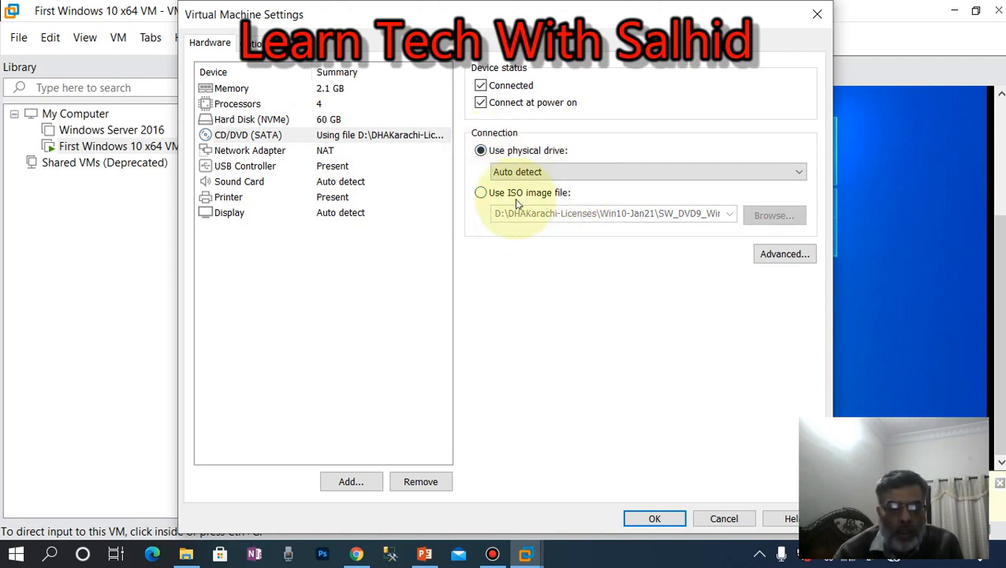
left_click(657, 518)
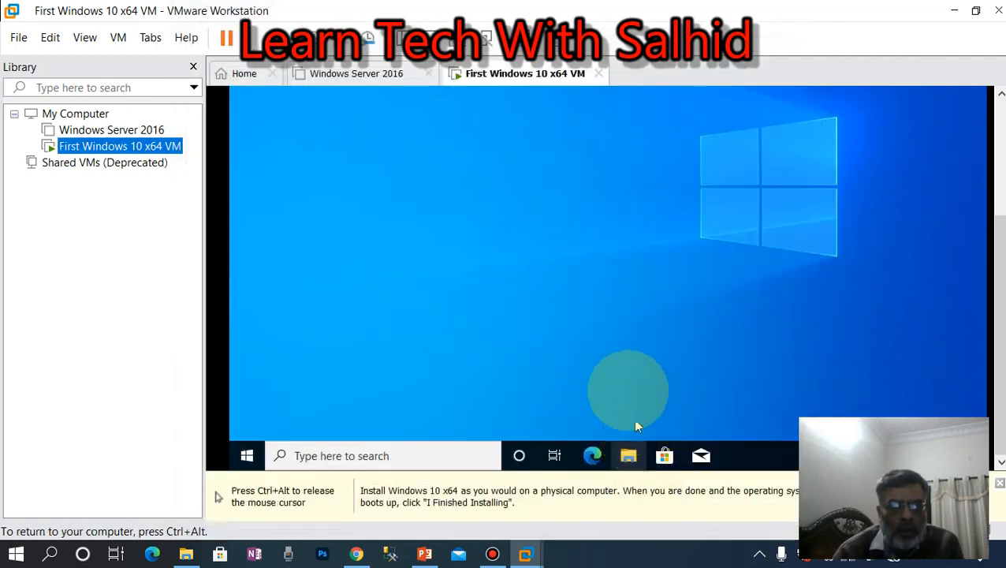
left_click_drag(1002, 283, 1005, 230)
left_click(492, 555)
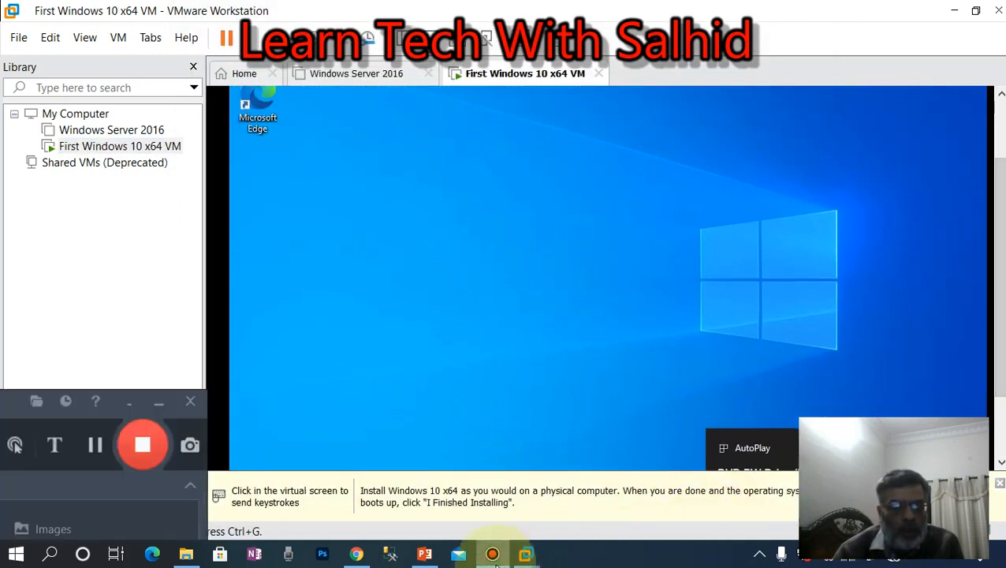
left_click(493, 554)
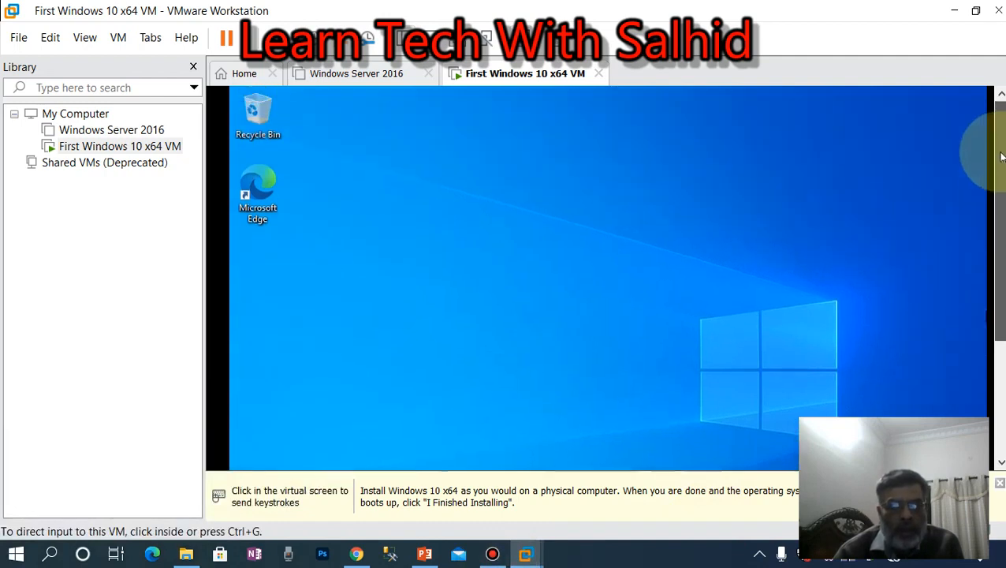
left_click(727, 207)
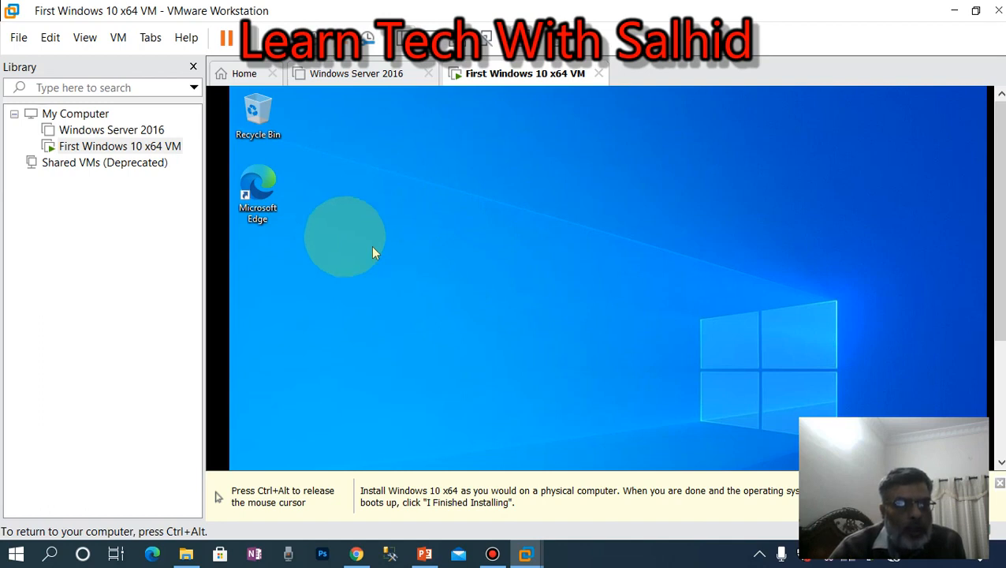
Step: Start the VMware Tools installation for First Windows 10 x64 VM
right_click(140, 150)
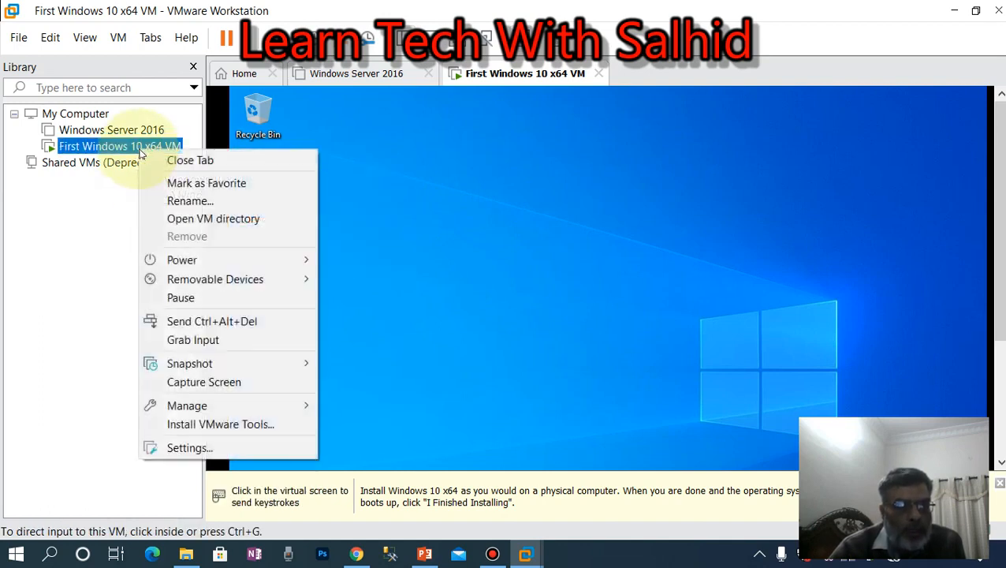
left_click(207, 430)
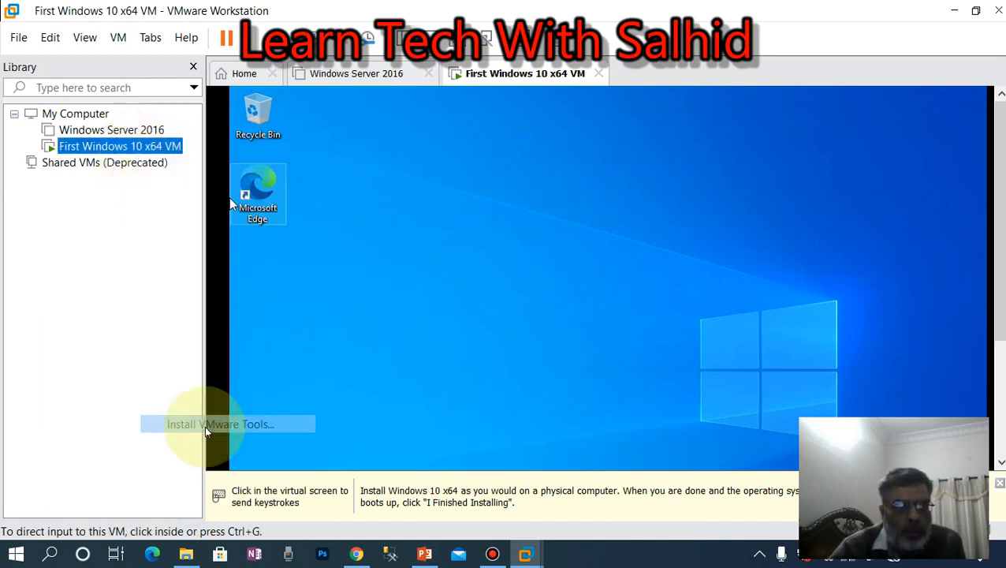
left_click(386, 241)
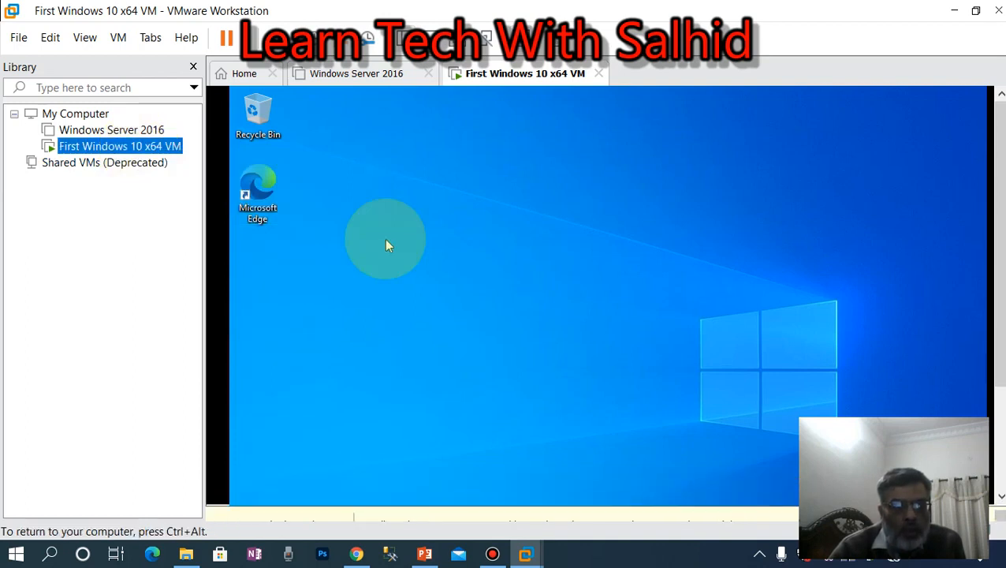
Step: Open the VMware Tools DVD Drive (D:) under This PC in the virtual machine's File Explorer
key("ctrl+alt")
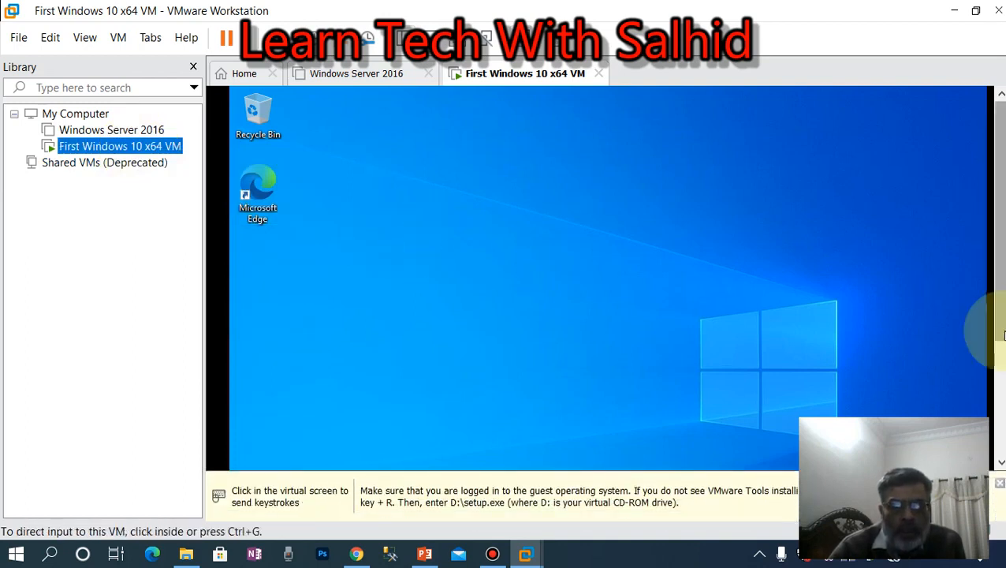
left_click_drag(1002, 303, 1002, 455)
left_click(783, 414)
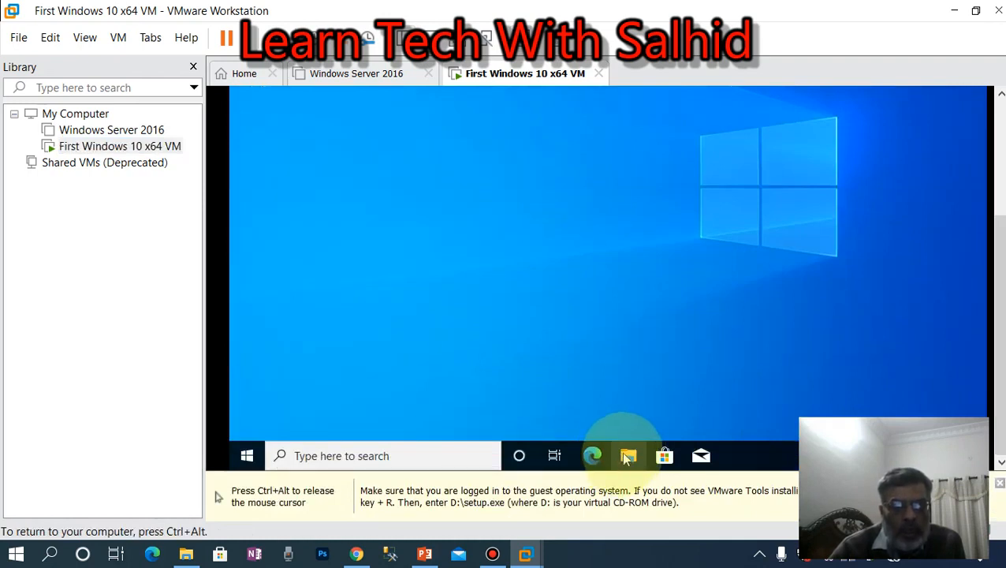
left_click(627, 457)
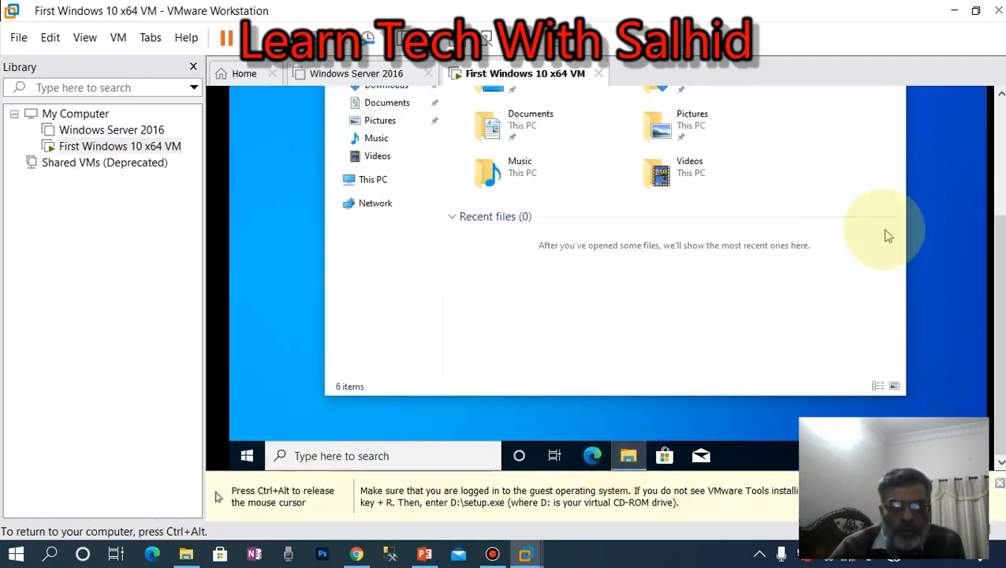
left_click(335, 181)
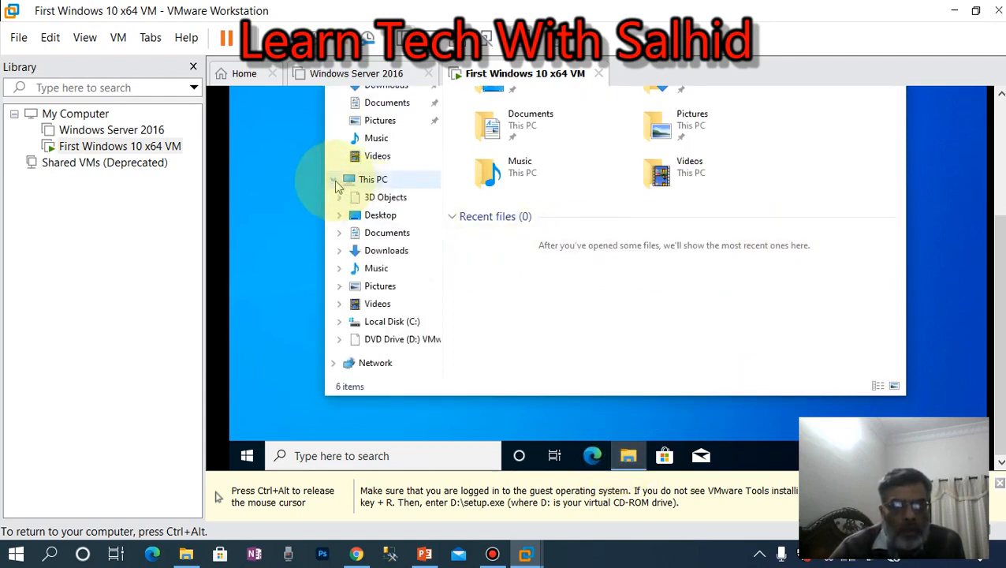
left_click(414, 347)
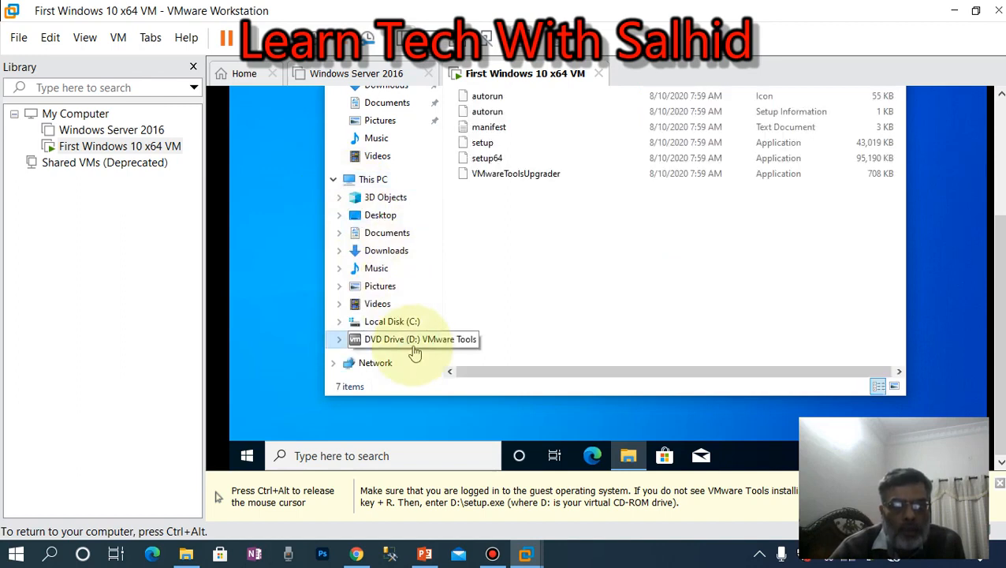
Step: Run setup64 from the VMware Tools disc and allow it to make changes to the device
scroll(1004, 229, "up", 3)
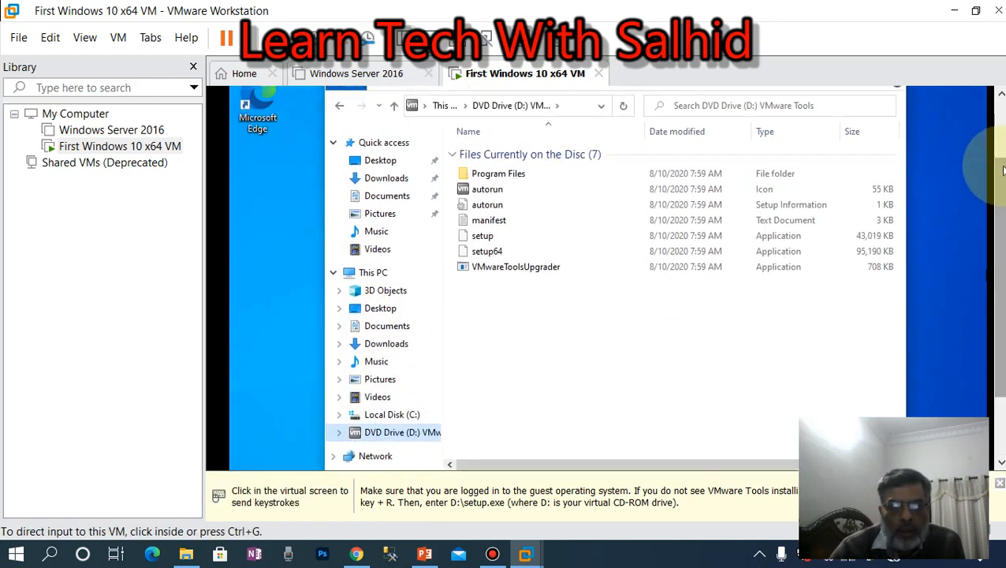
left_click(617, 213)
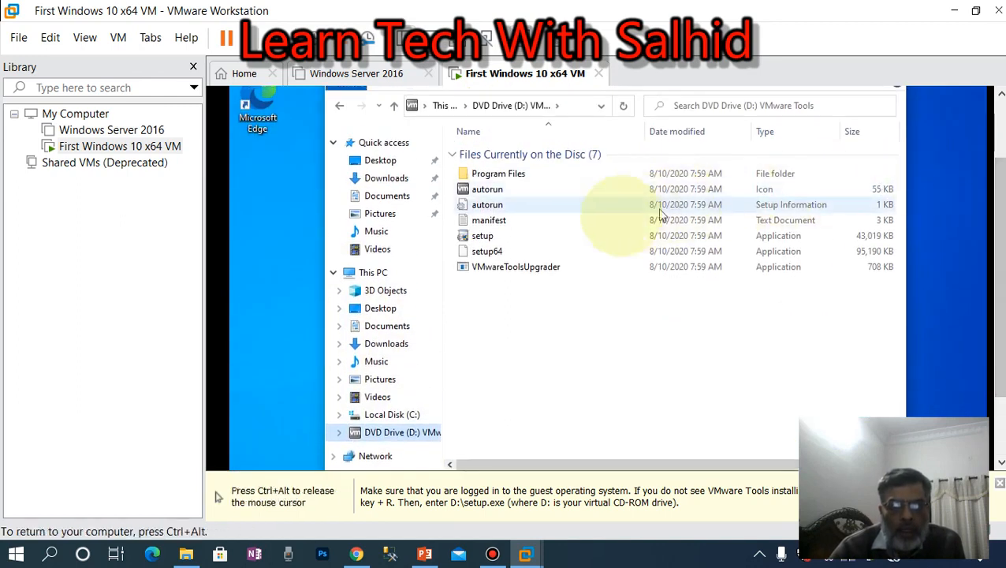
left_click(504, 254)
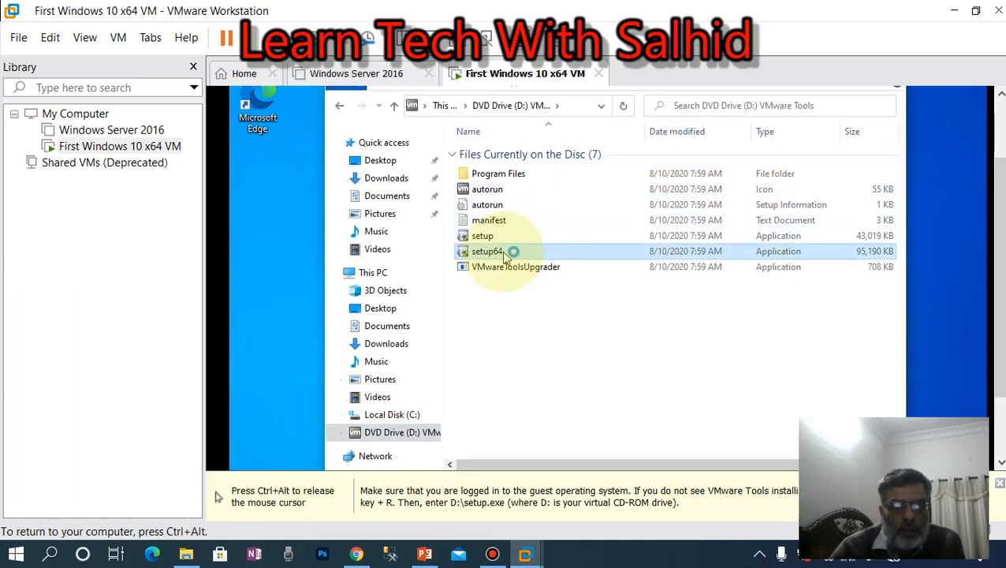
double_click(505, 254)
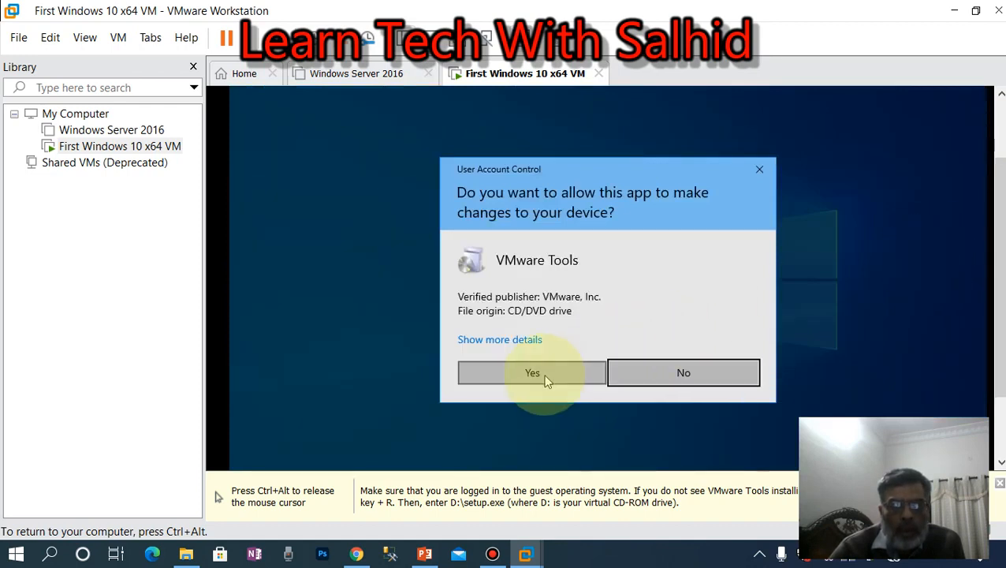
left_click(533, 374)
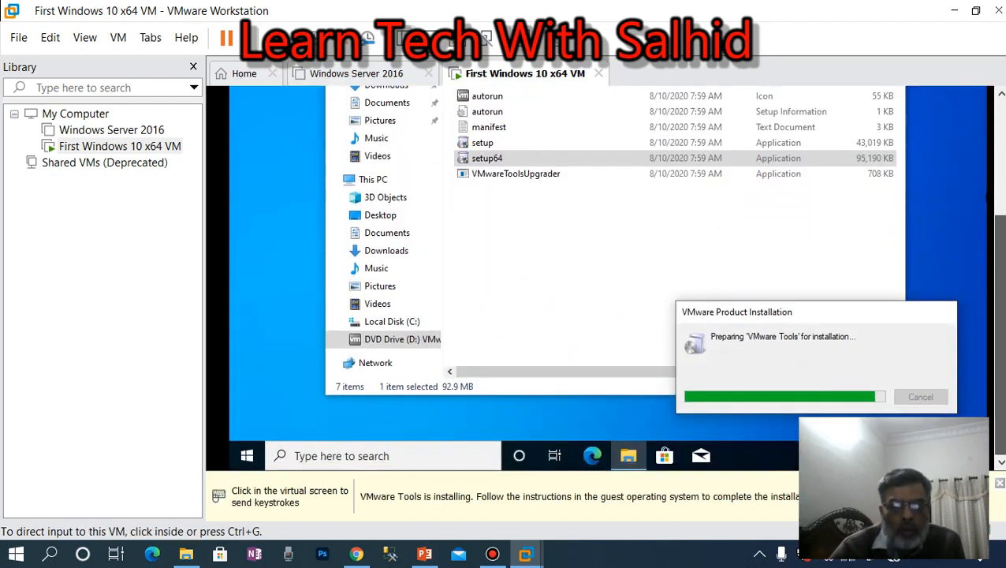
Step: Review which image file the CD/DVD (SATA) device uses in the settings of First Windows 10 x64 VM, then close them
left_click(865, 293)
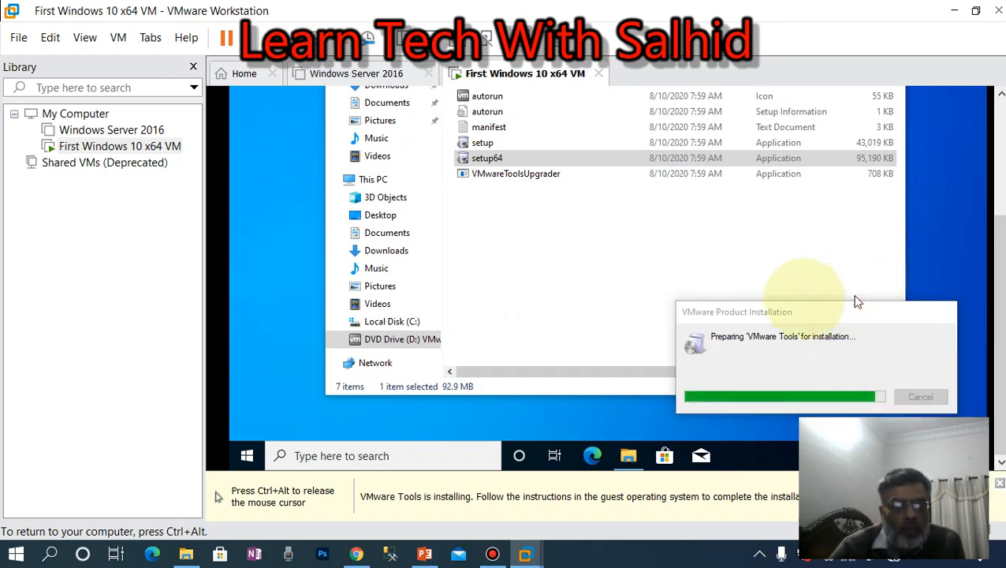
key("ctrl+alt")
right_click(158, 152)
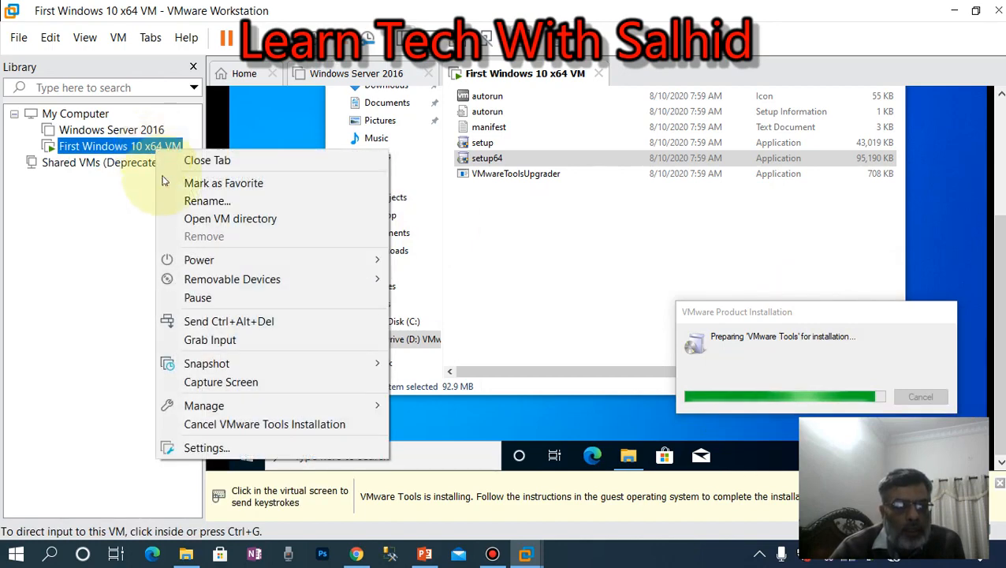
left_click(191, 447)
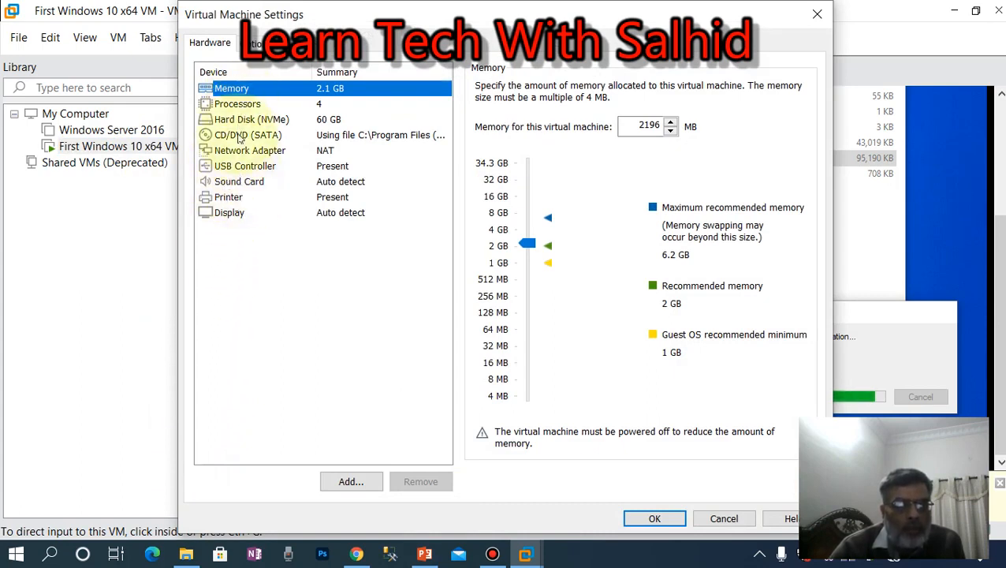
left_click(240, 138)
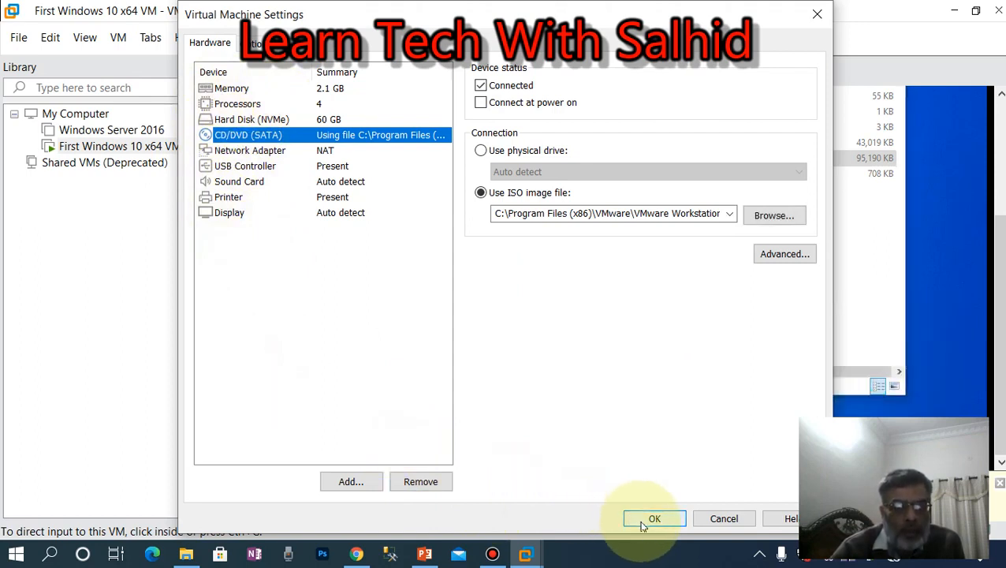
left_click(643, 525)
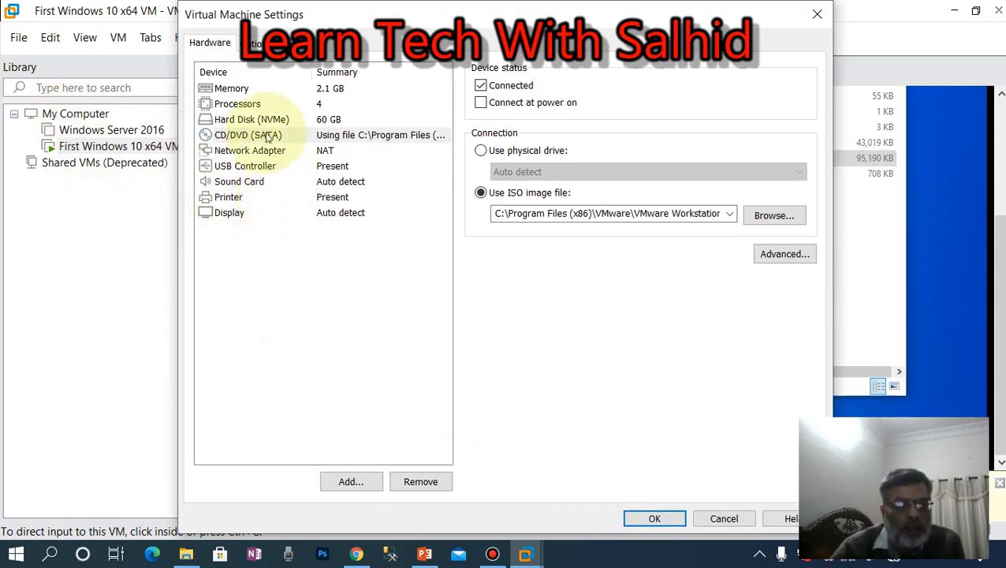
left_click(654, 519)
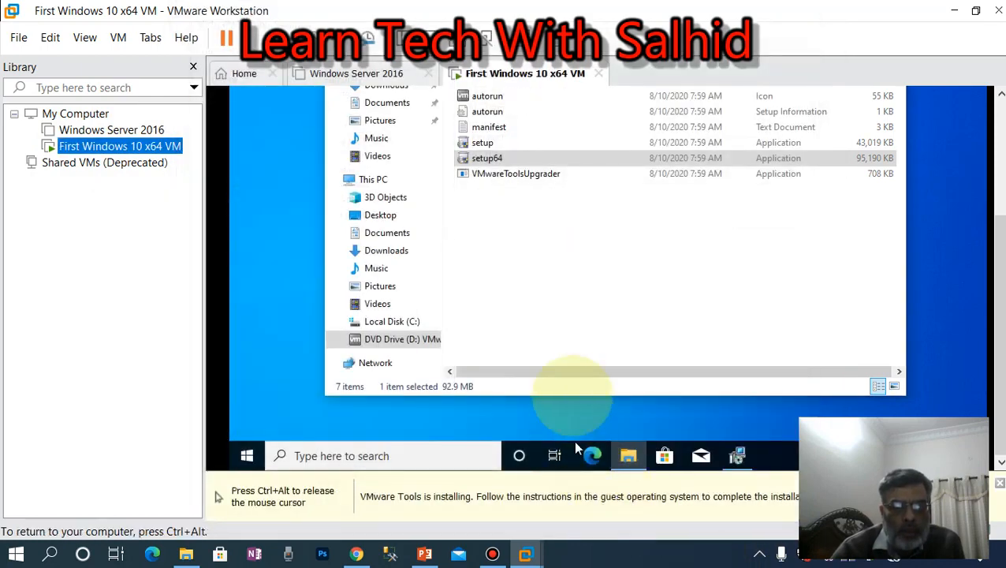
Step: Bring the VMware Tools installer to the front and install VMware Tools with the Typical setup type
left_click(739, 456)
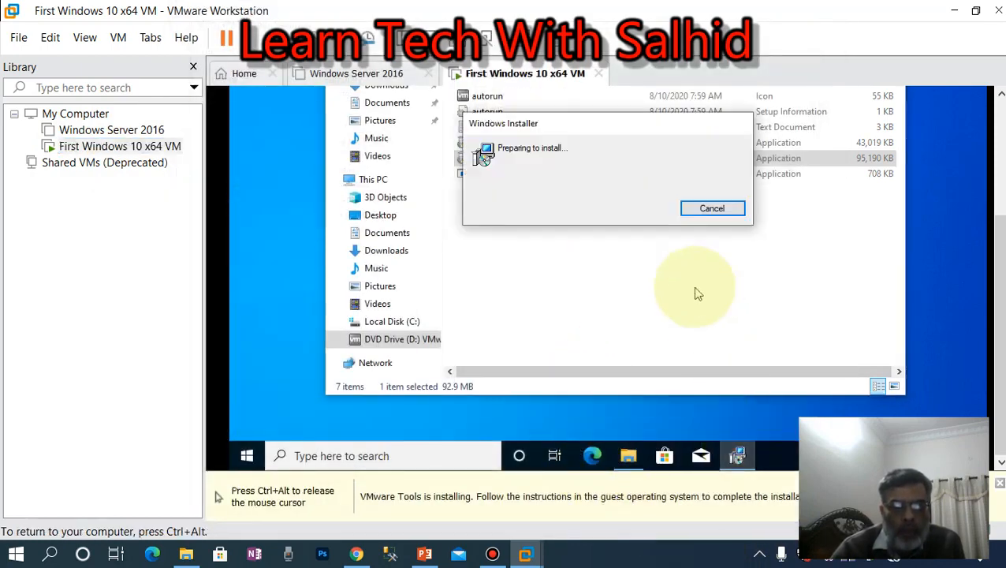
key("ctrl+alt")
left_click_drag(1002, 292, 1002, 249)
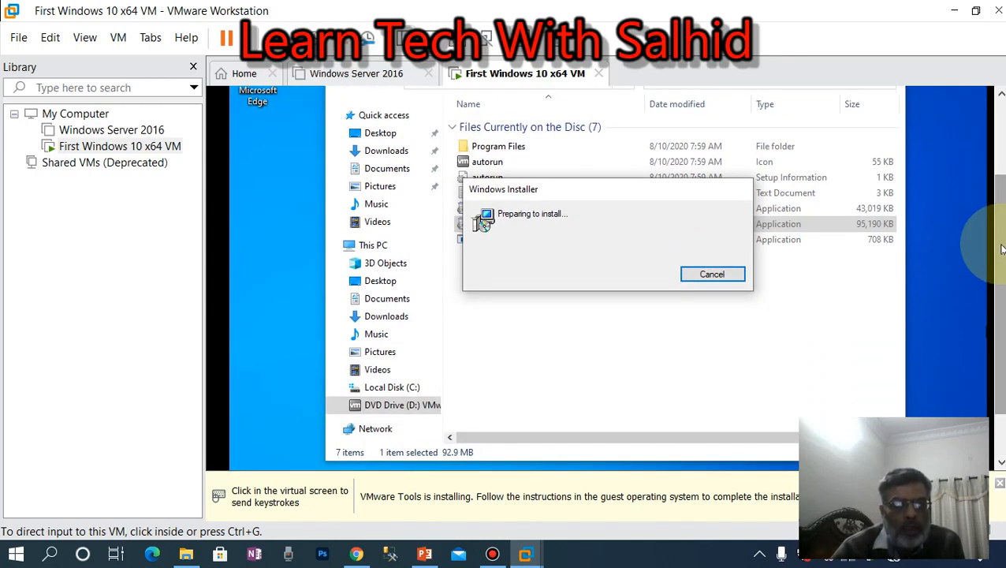
left_click_drag(1002, 249, 1002, 279)
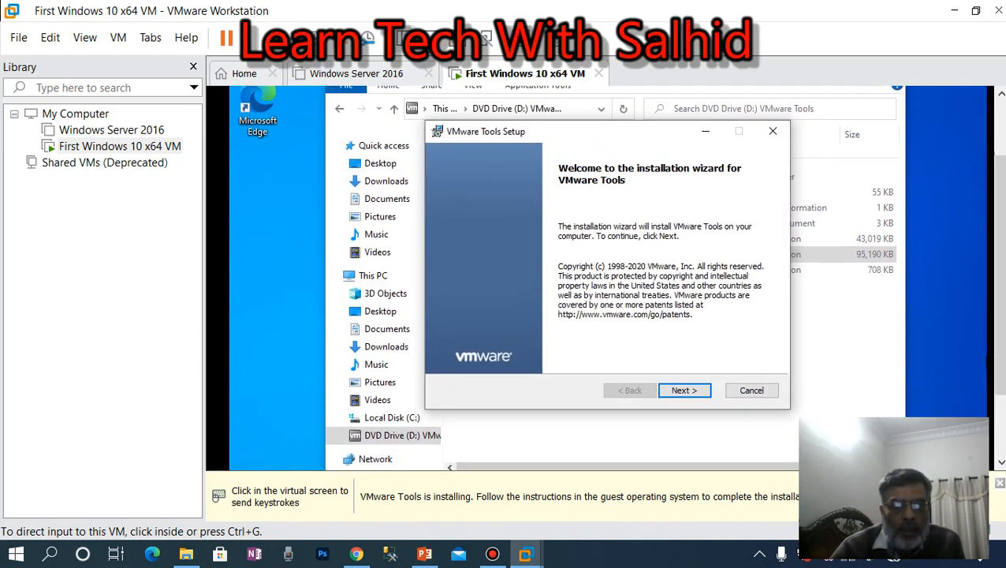
left_click(942, 259)
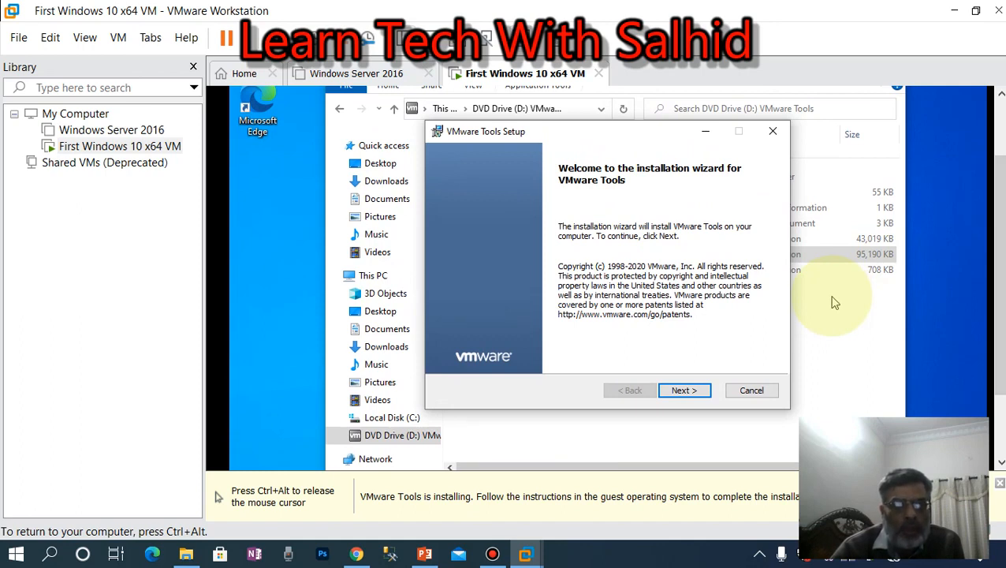
left_click(684, 390)
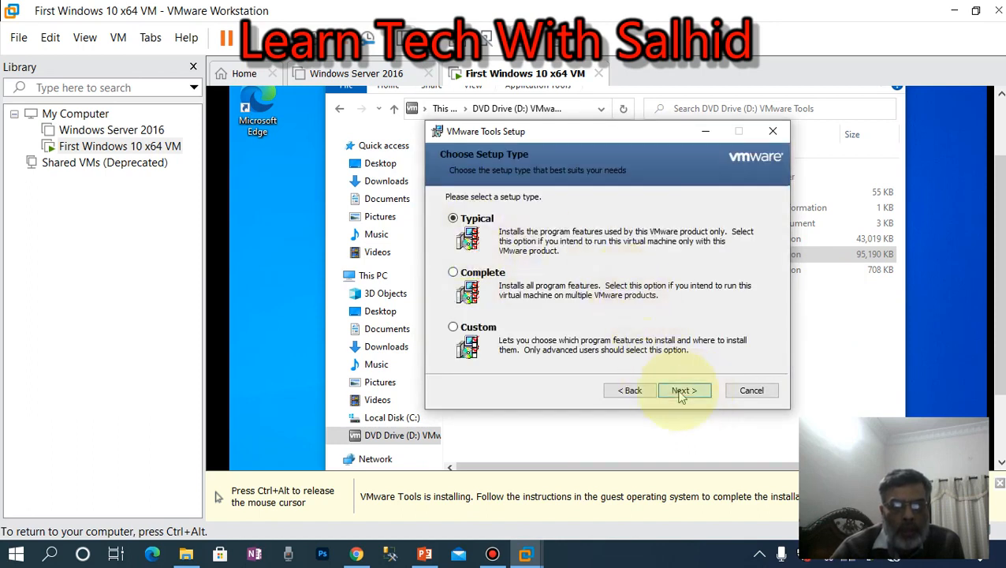
left_click(683, 391)
left_click(682, 392)
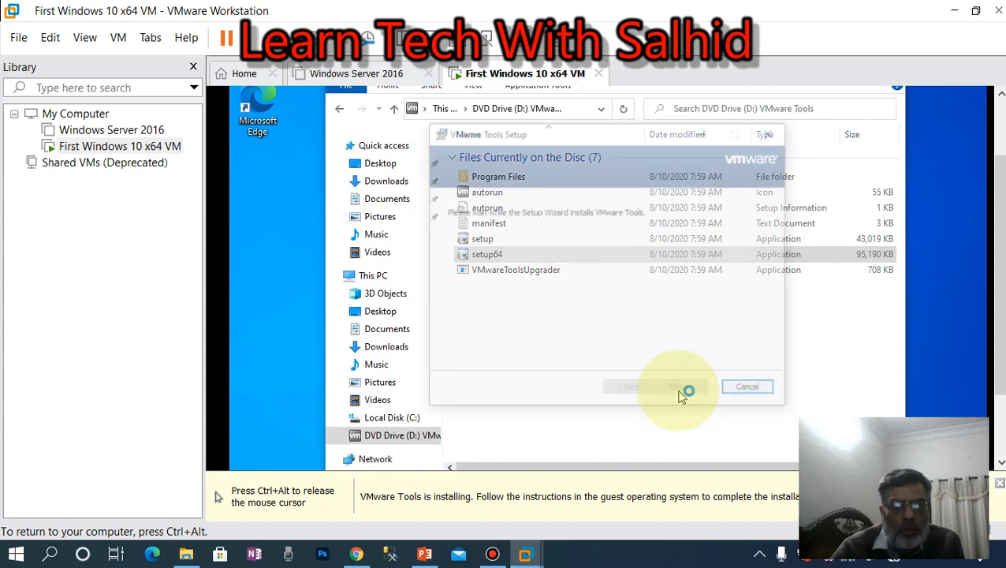
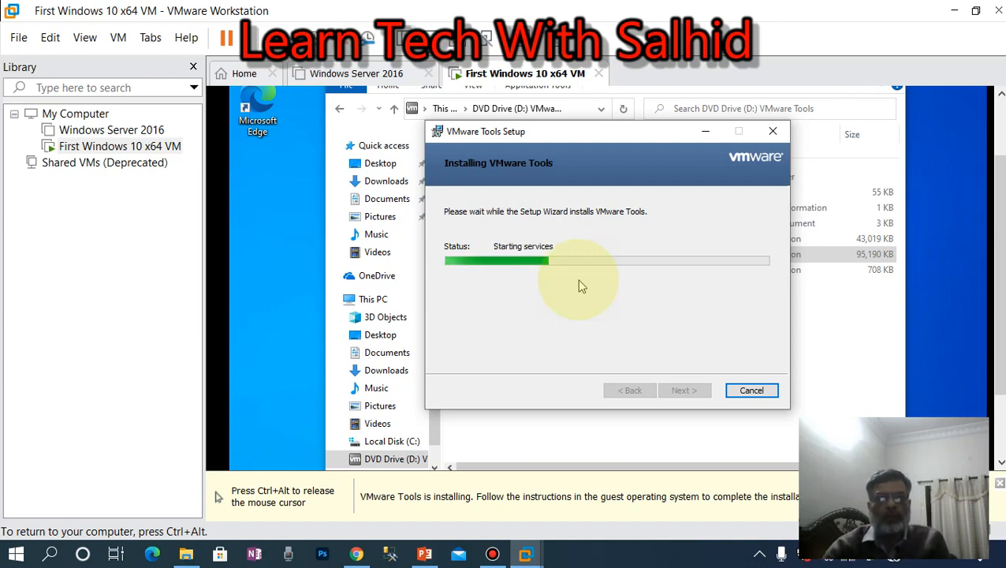
left_click(492, 553)
left_click_drag(23, 404, 385, 126)
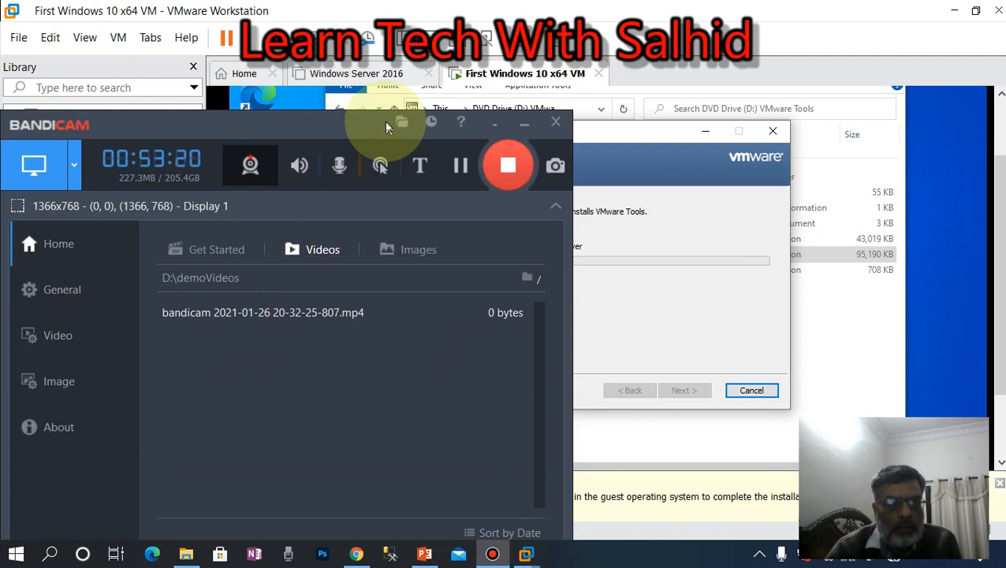
left_click_drag(387, 126, 387, 135)
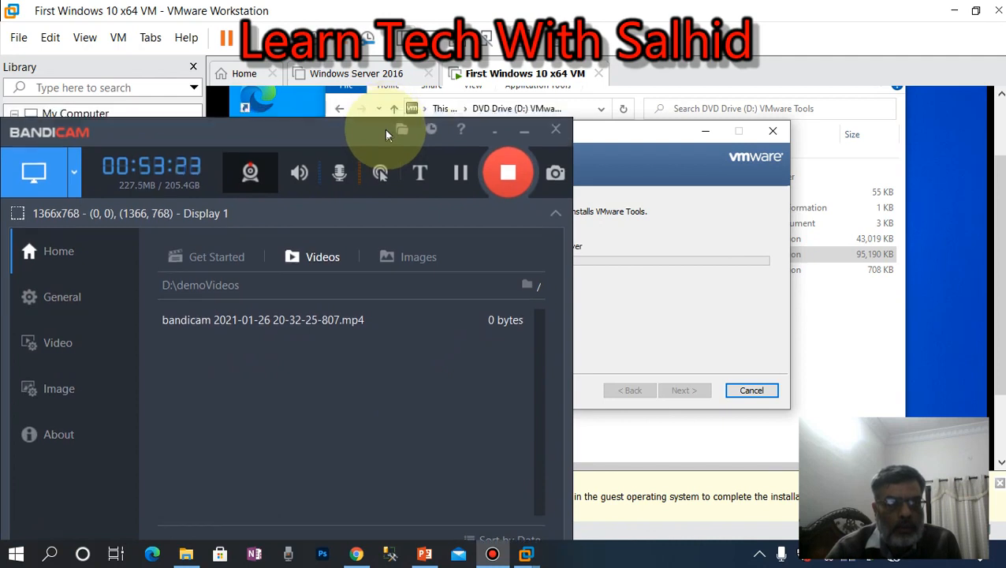
left_click_drag(185, 136, 355, 170)
left_click(672, 169)
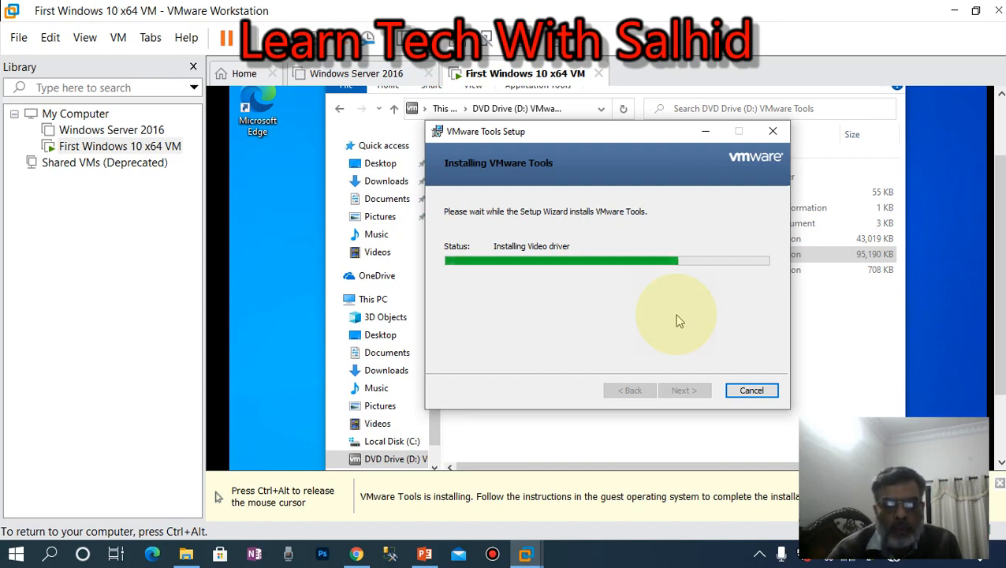
key("ctrl+alt")
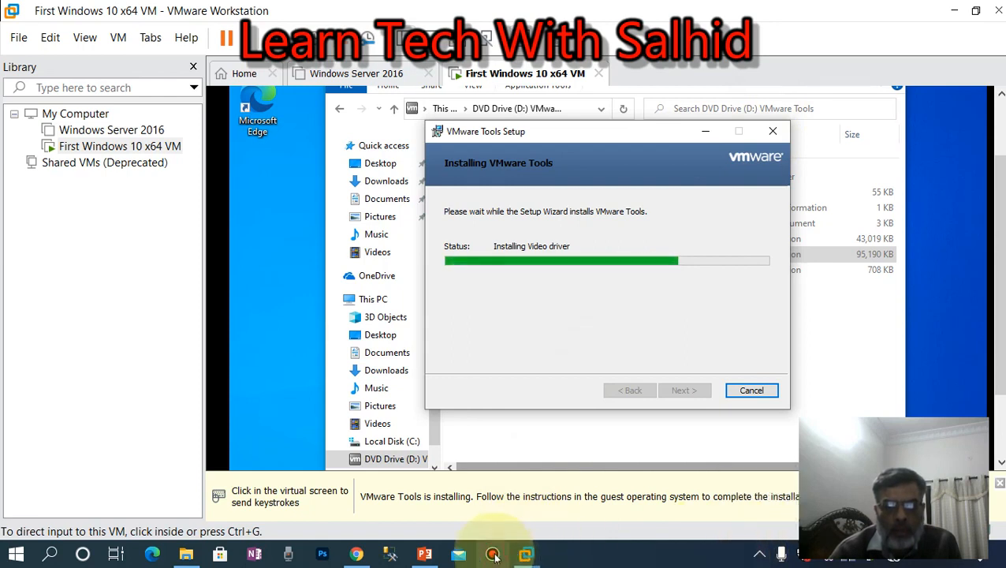
left_click(762, 556)
left_click(760, 556)
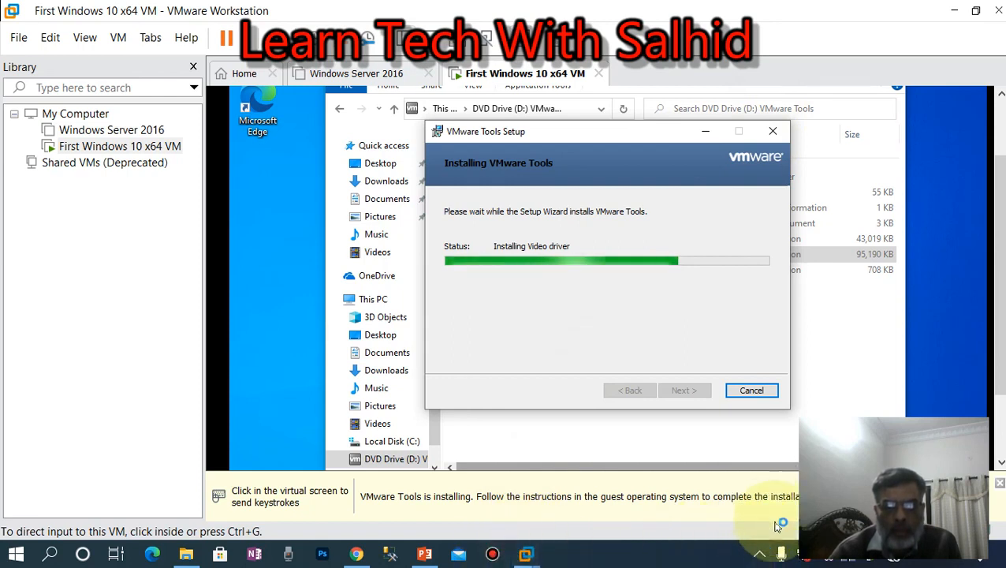
left_click(763, 554)
left_click(778, 485)
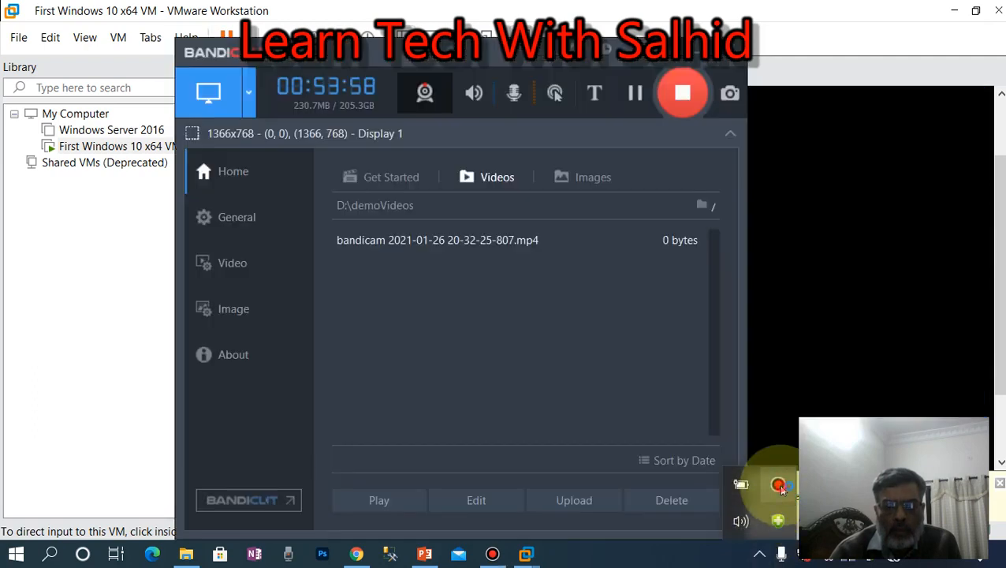
left_click_drag(528, 56, 353, 433)
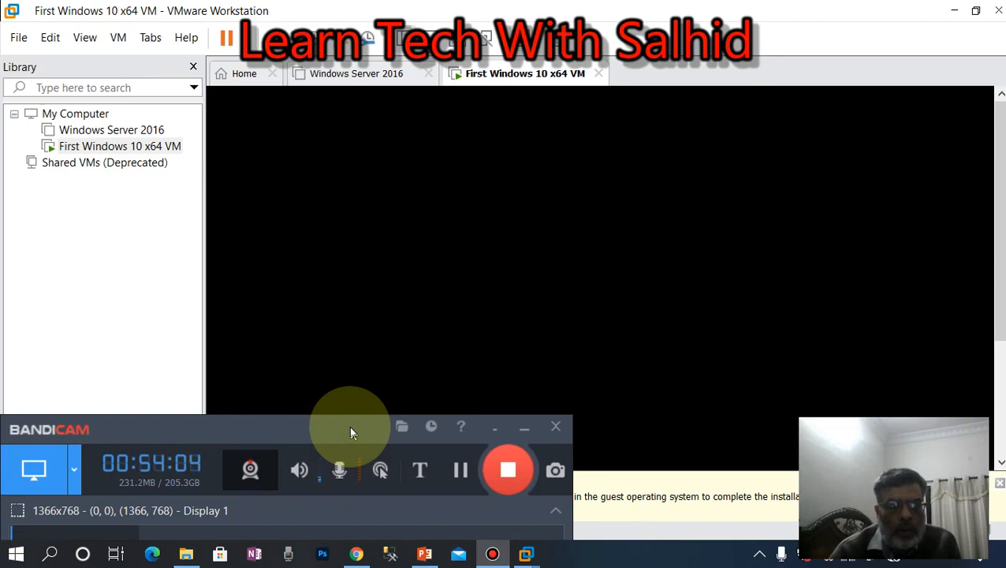
left_click_drag(351, 431, 296, 337)
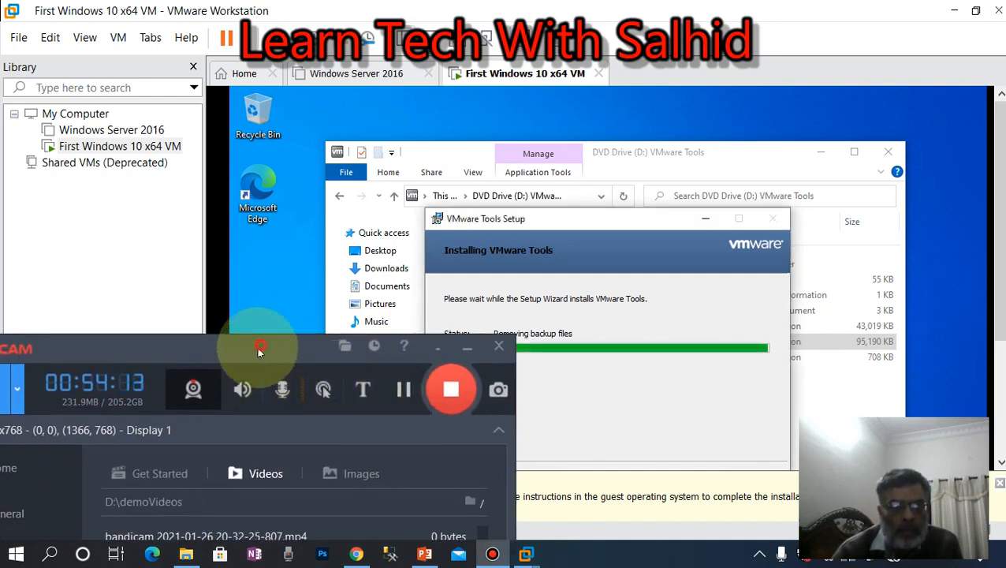
left_click_drag(260, 348, 76, 376)
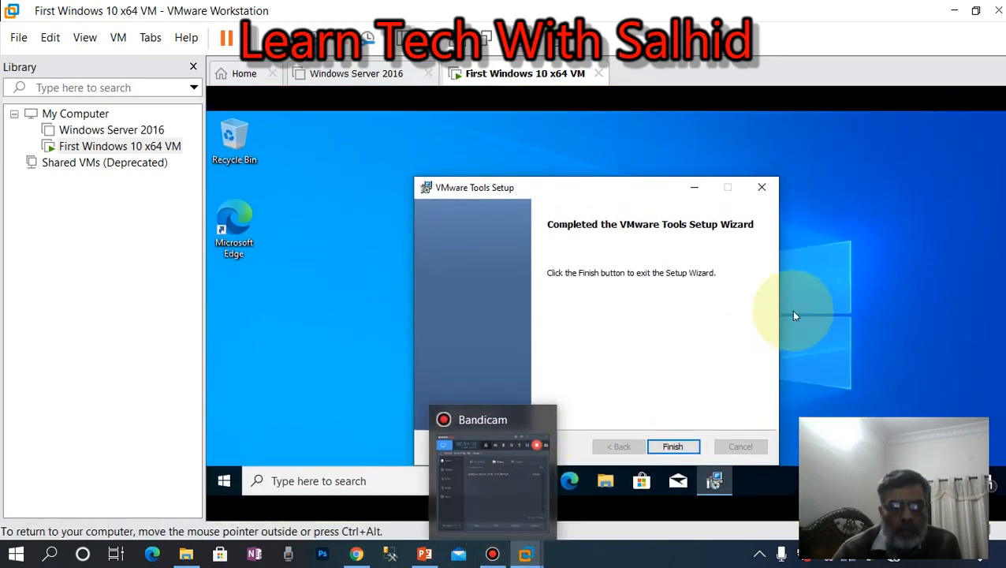
Step: Finish the VMware Tools Setup Wizard and restart the virtual machine so the configuration changes take effect
left_click(675, 448)
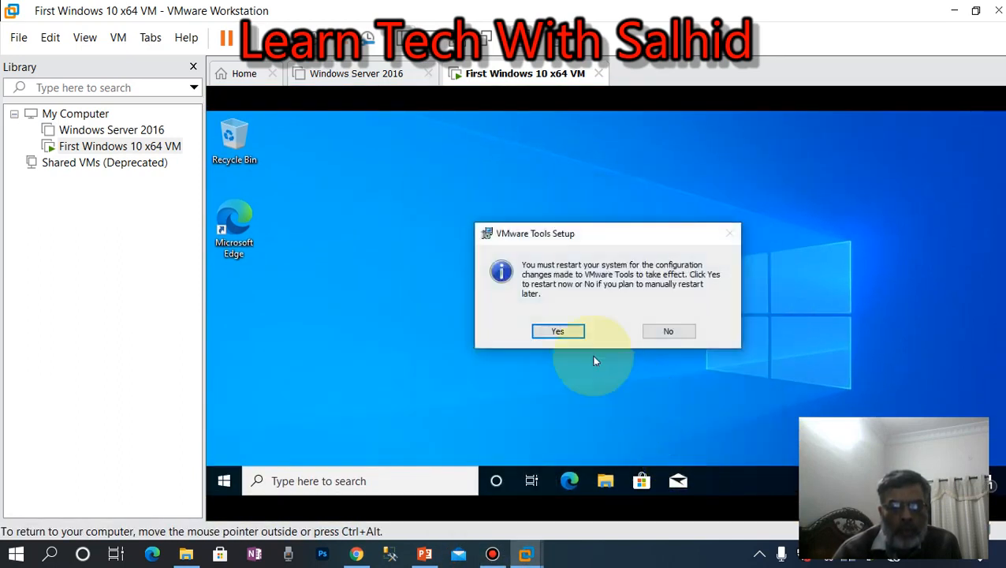
left_click(559, 332)
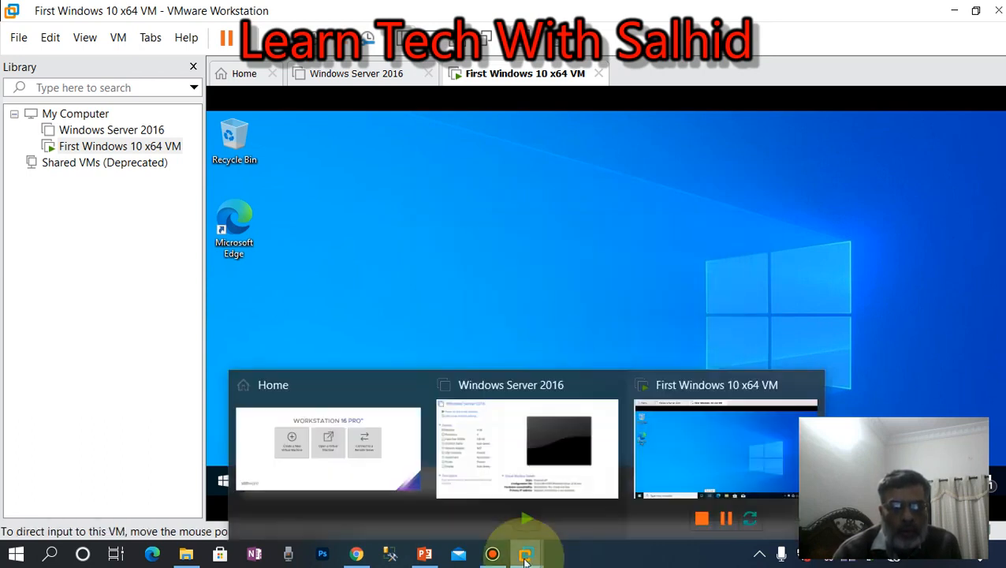
mouse_move(524, 552)
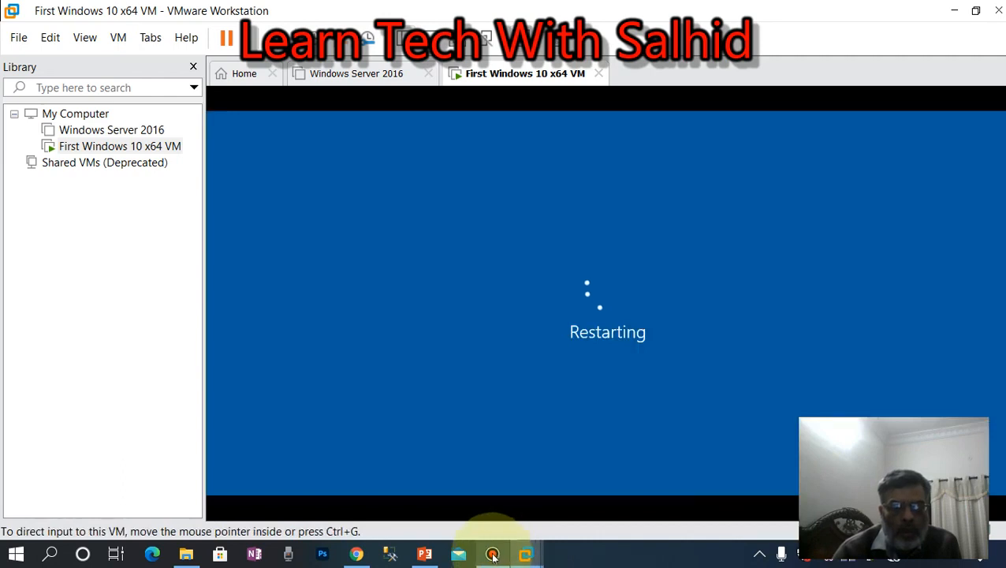
left_click(492, 555)
left_click_drag(102, 382, 330, 166)
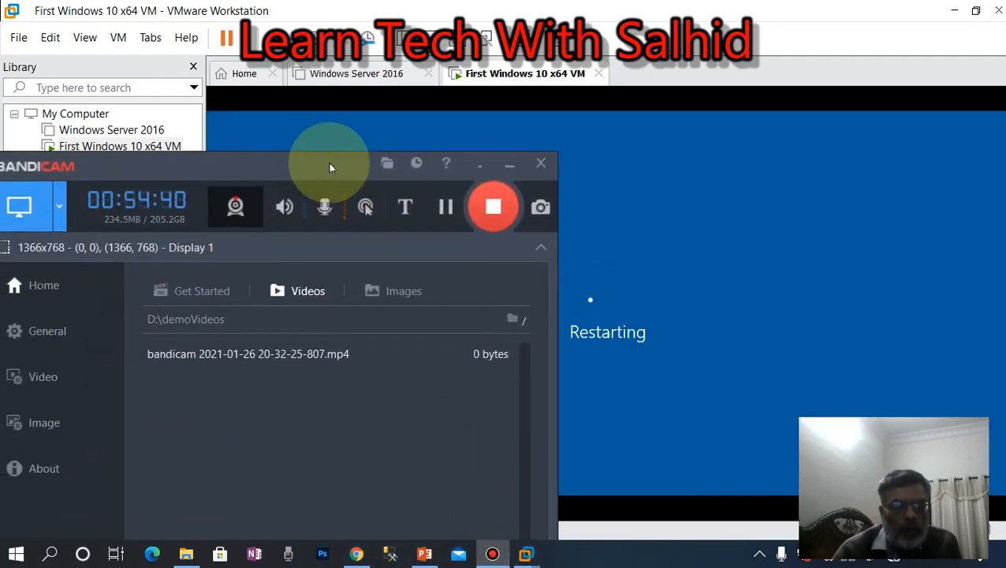
left_click_drag(347, 164, 414, 116)
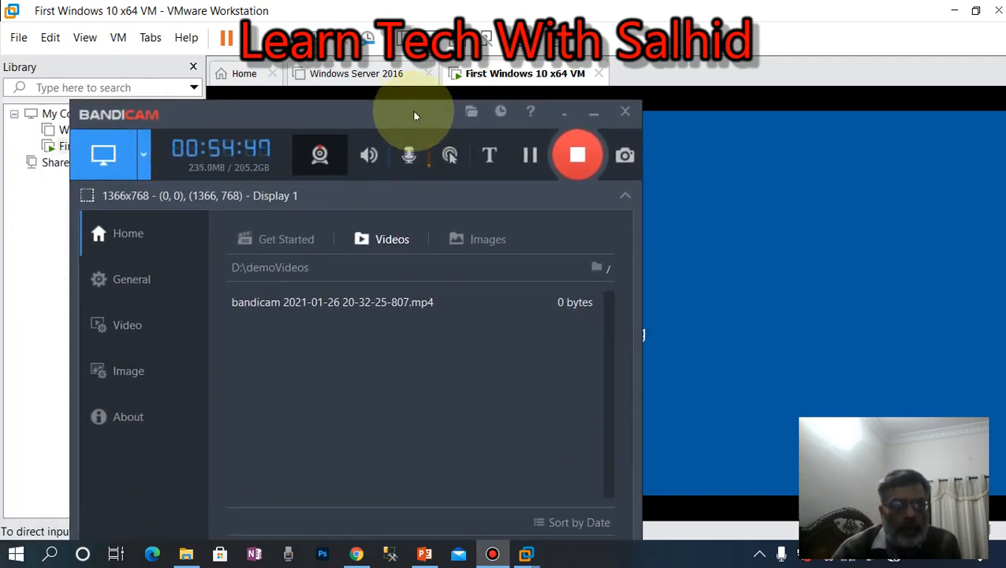
left_click_drag(412, 111, 401, 173)
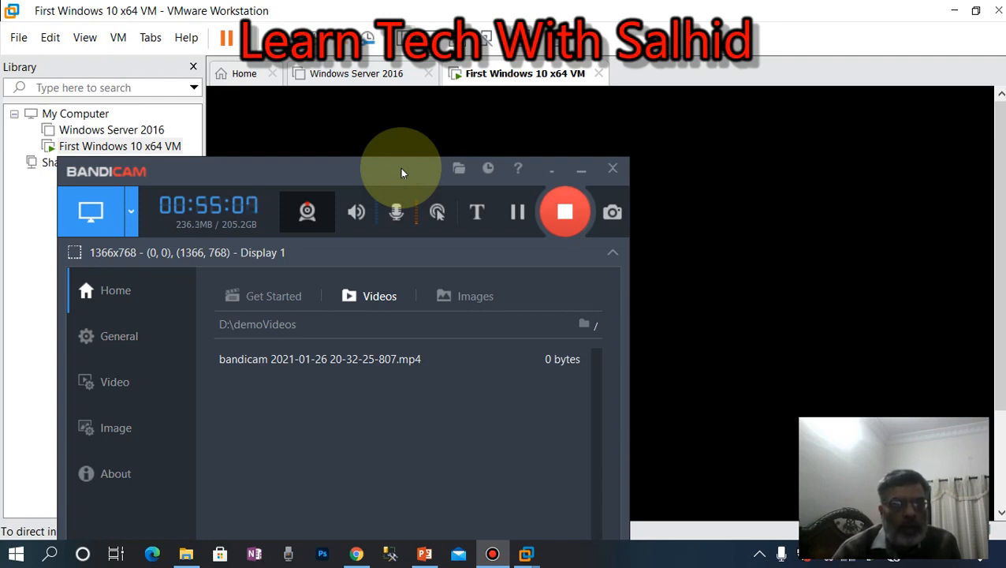
left_click_drag(400, 168, 271, 123)
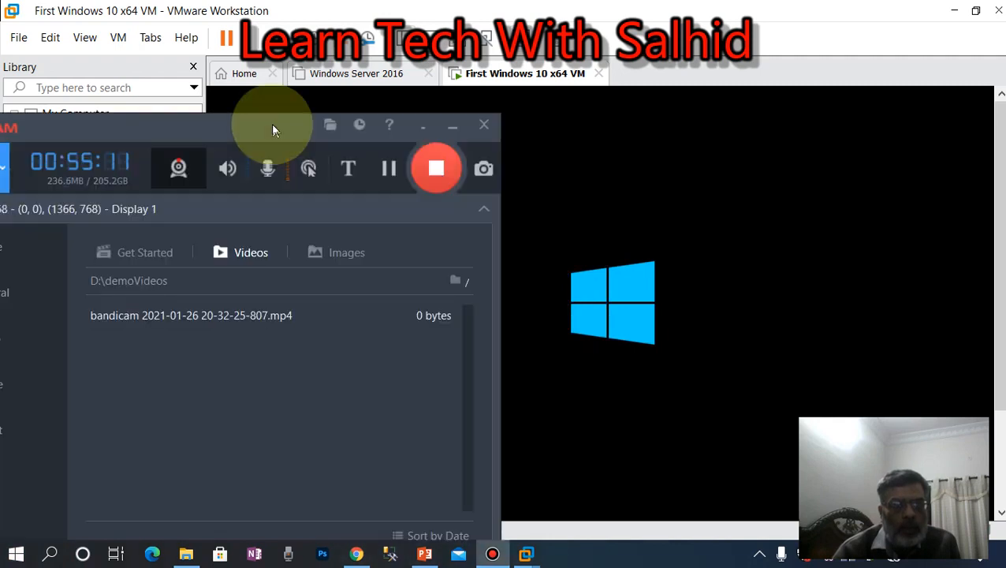